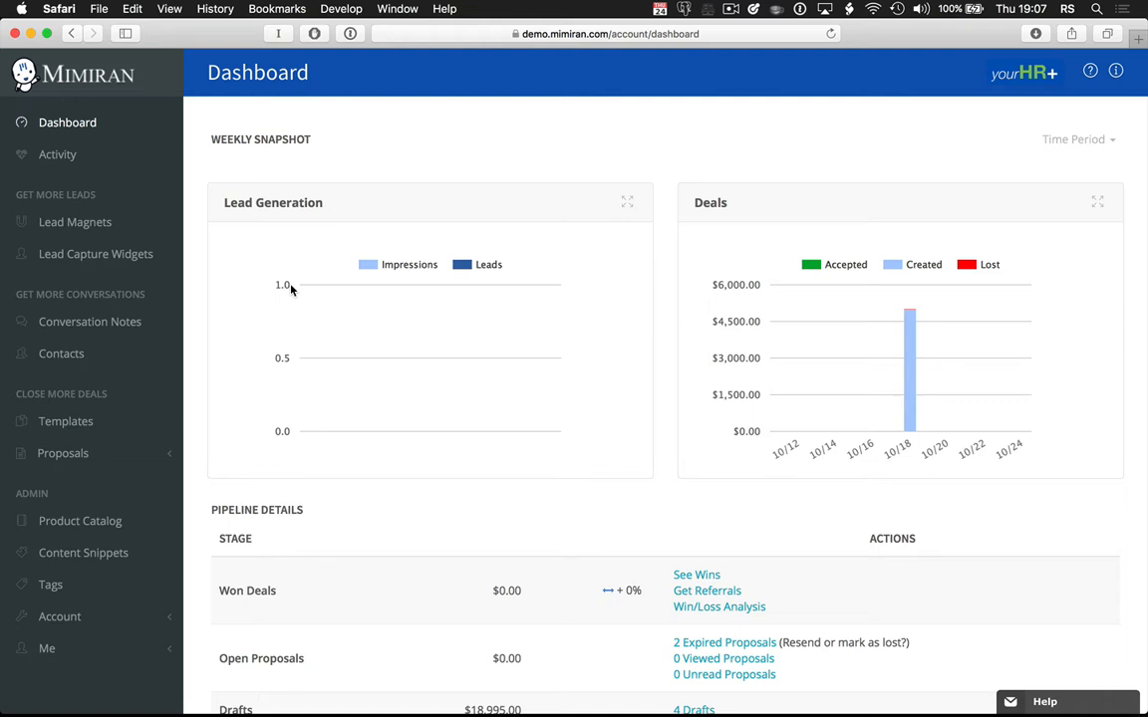
# - Look over the dashboard's pipeline details, and start a new lead magnet from the lead magnet templates list
pyautogui.scroll(-7, 291, 288)
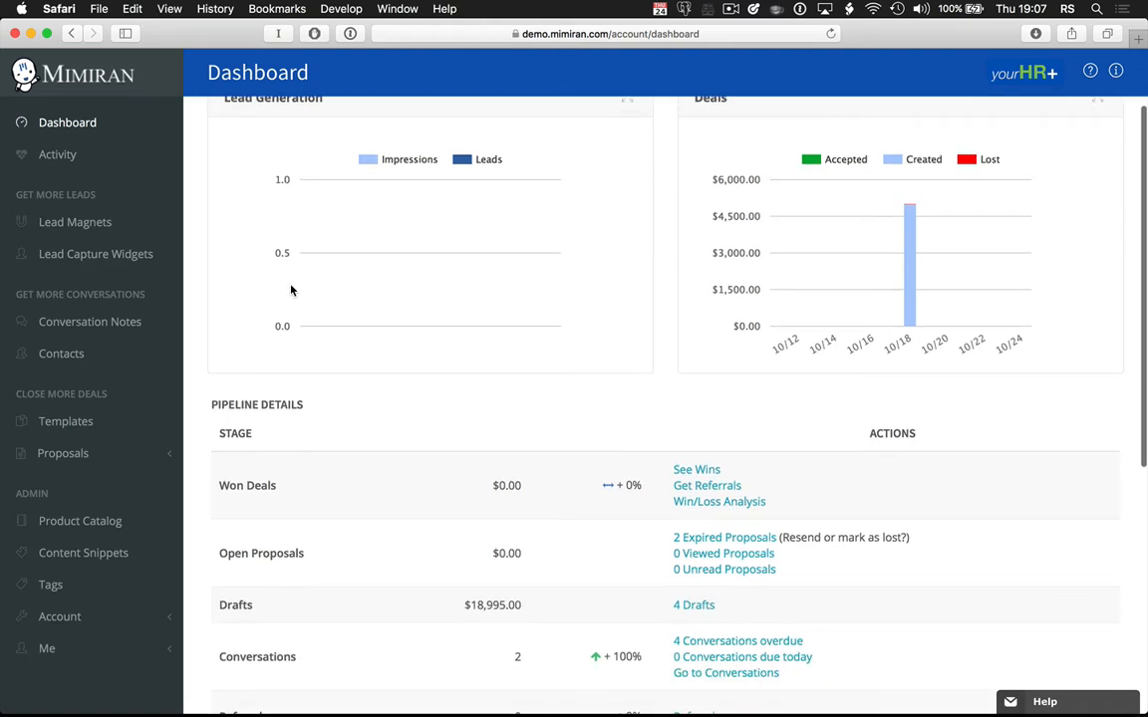
pyautogui.scroll(-1, 291, 289)
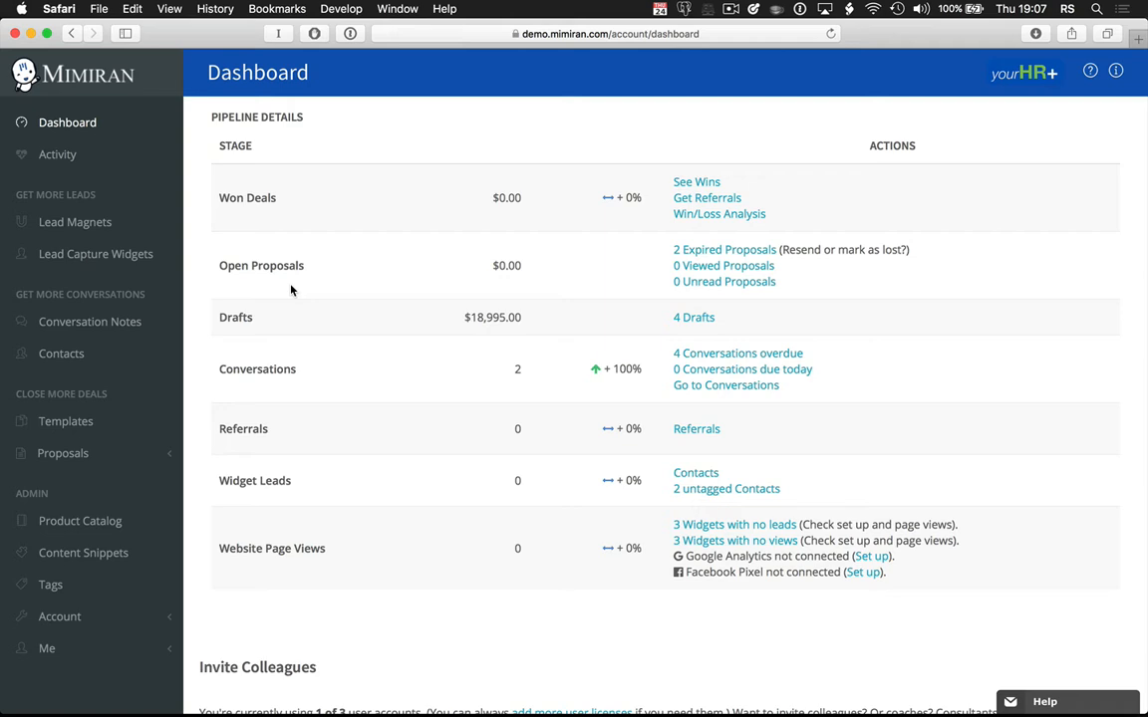
pyautogui.click(89, 225)
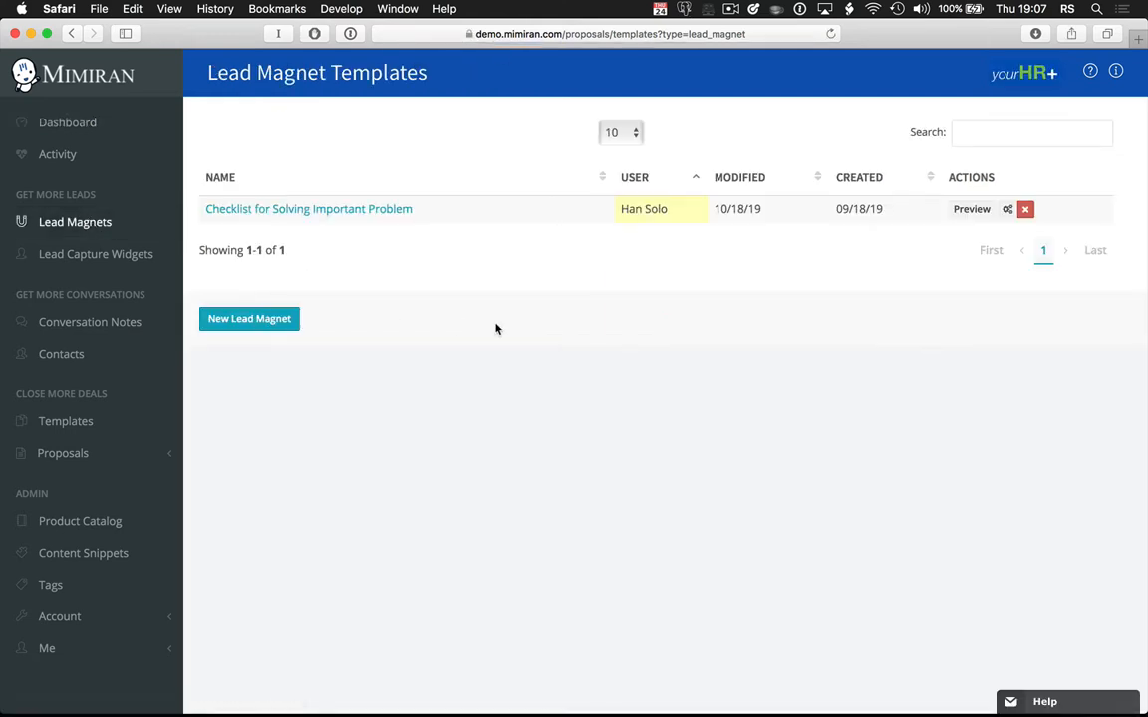
pyautogui.click(277, 323)
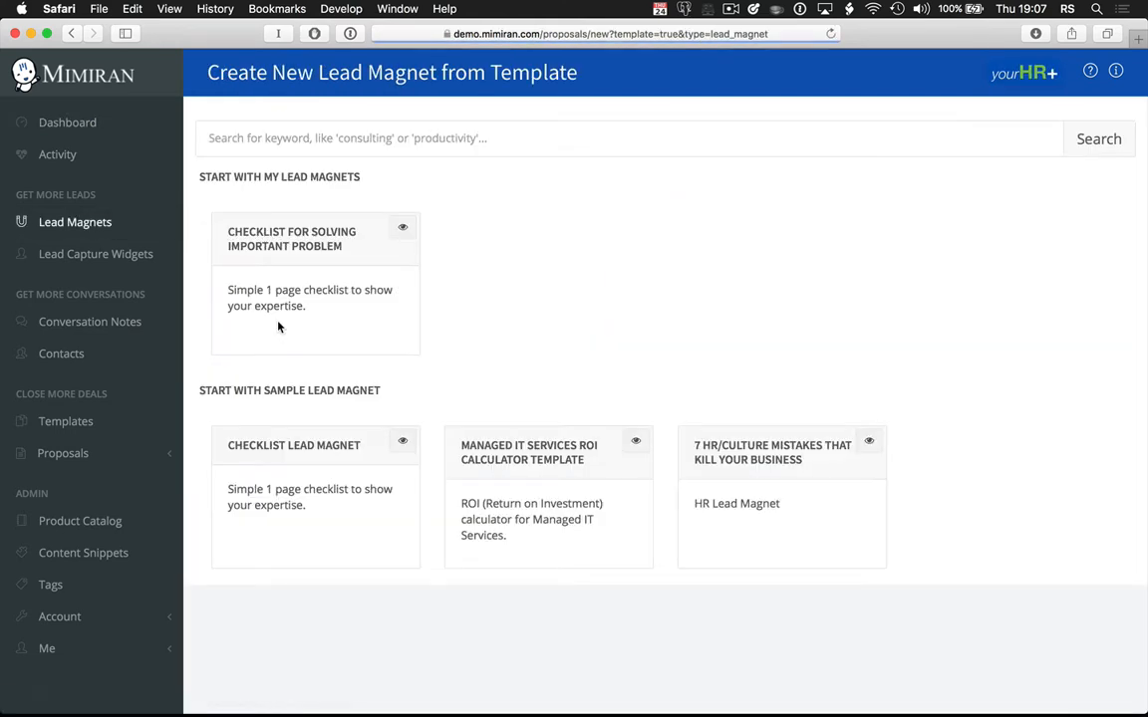
# - Search the templates for HR and create the lead magnet from the "7 HR/Culture Mistakes that Kill Your Business" sample
pyautogui.click(287, 140)
pyautogui.write('HR c')
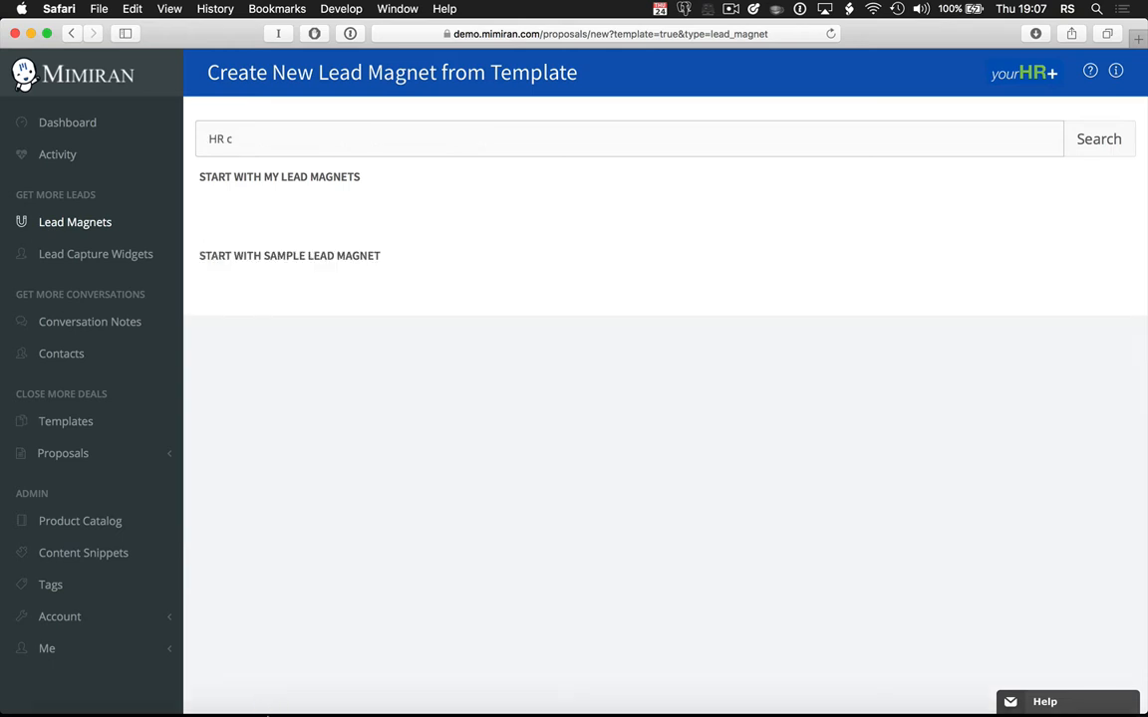
pyautogui.press('BackSpace')
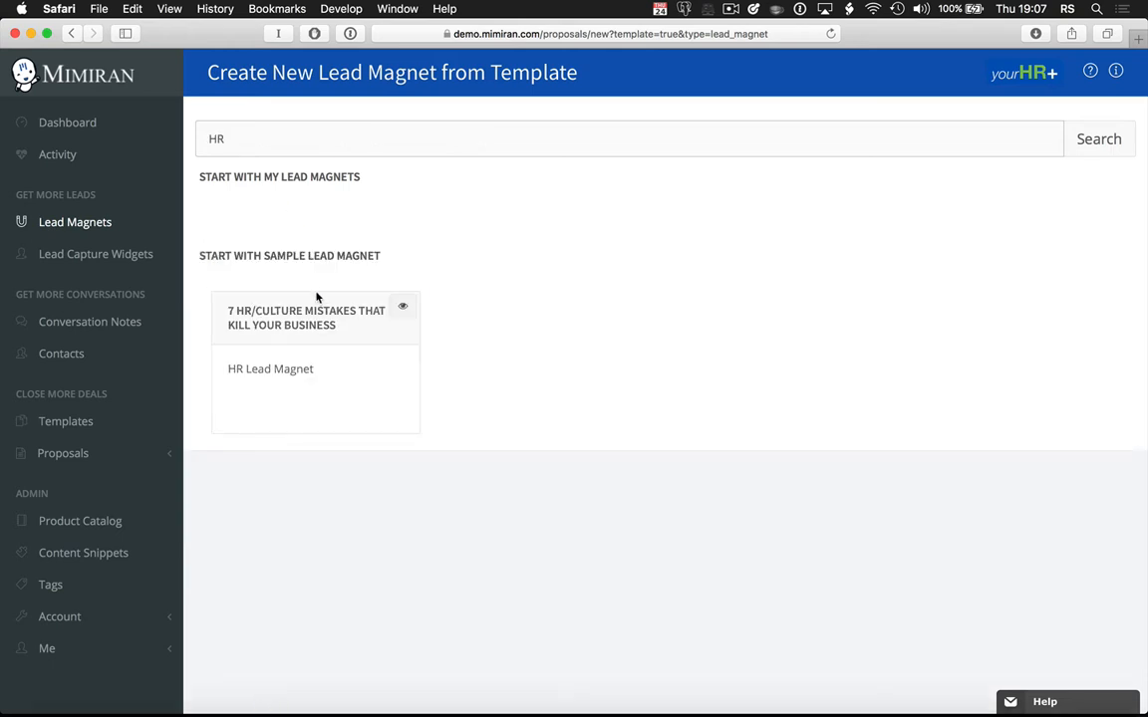
pyautogui.click(317, 344)
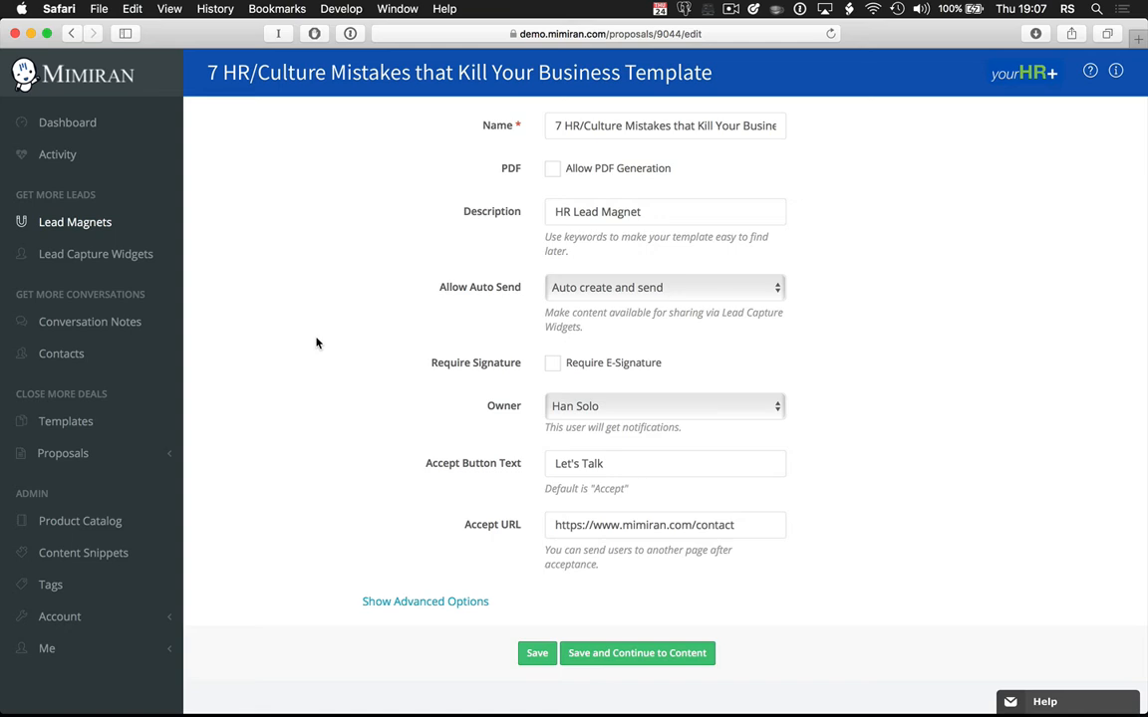
# - Review the lead magnet's settings, save them as they are and continue to its content
pyautogui.scroll(-1, 361, 406)
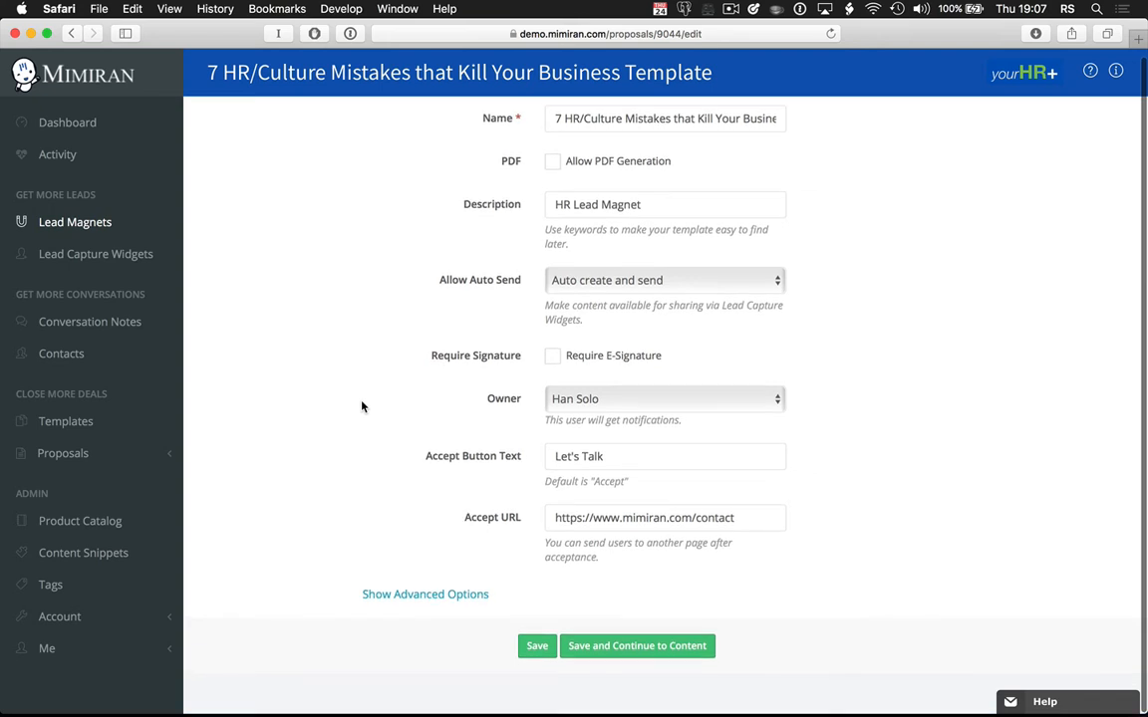
pyautogui.scroll(1, 361, 406)
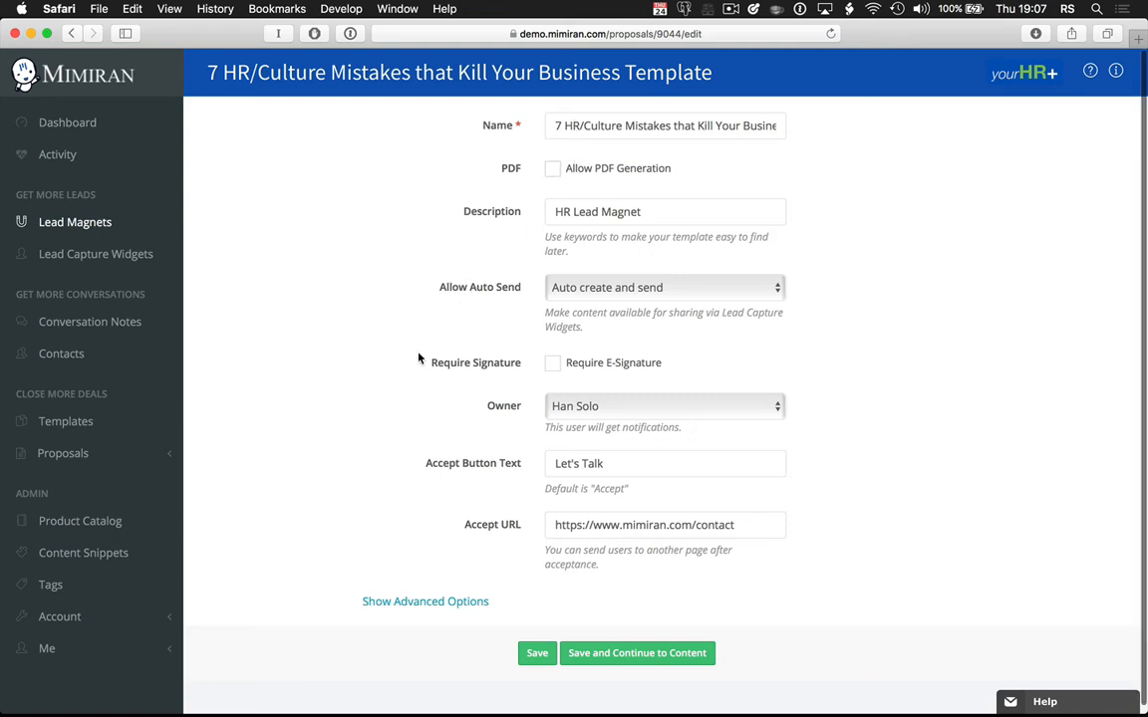
pyautogui.rightClick(540, 313)
pyautogui.click(476, 327)
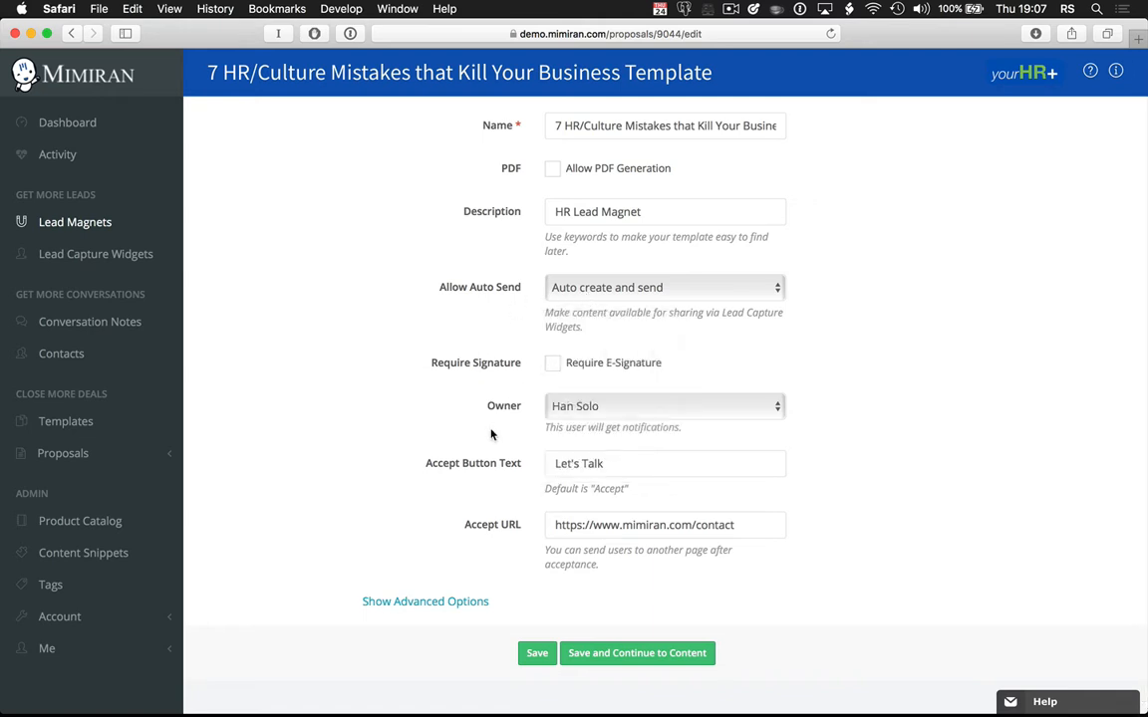
pyautogui.scroll(-1, 491, 435)
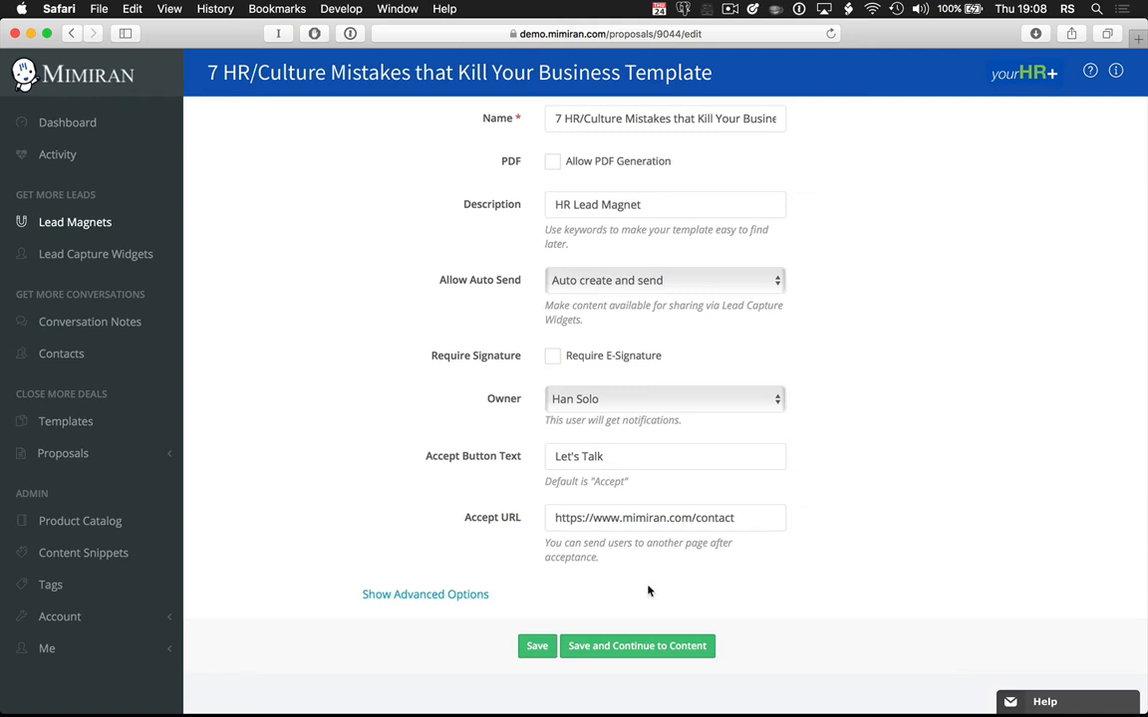
pyautogui.click(638, 648)
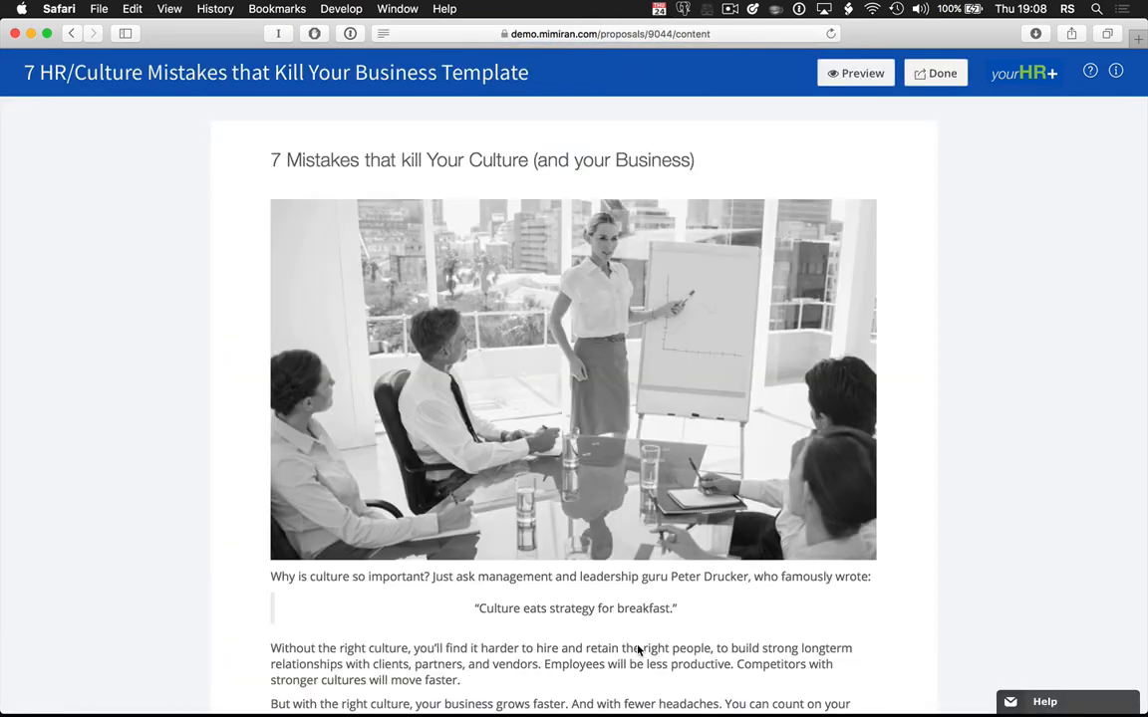
# - In the lead magnet's content, shorten the third mistake's heading to "3. Mistaking Culture for Bean Bags"
pyautogui.click(499, 423)
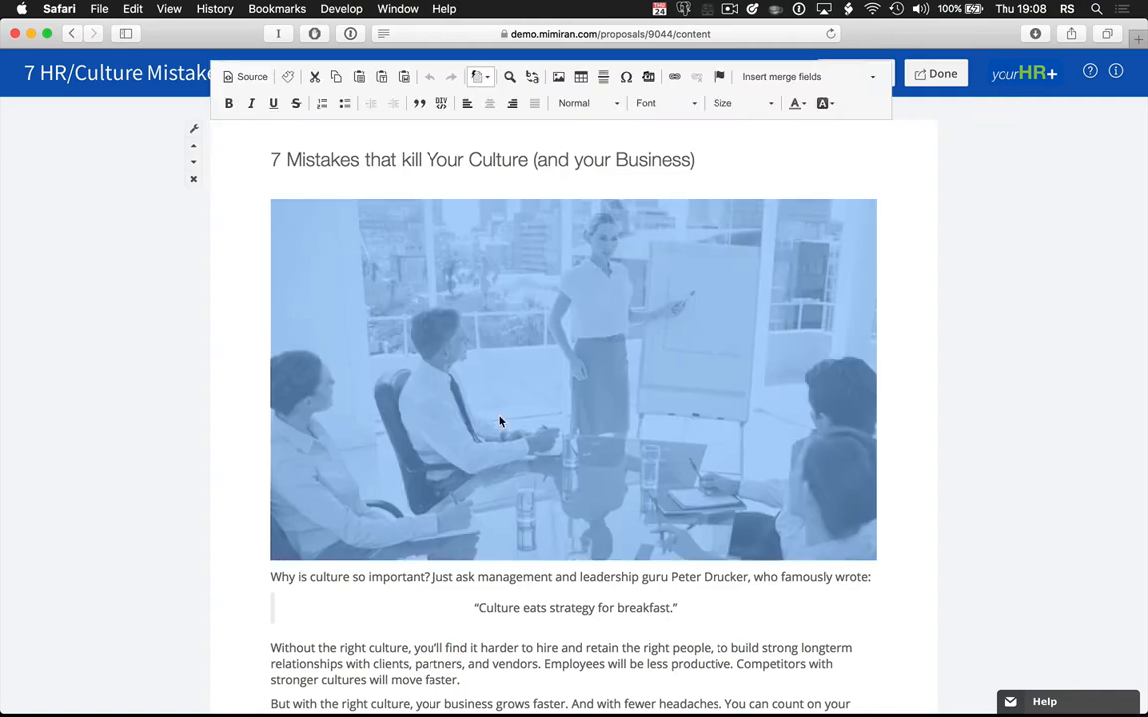
pyautogui.scroll(-3, 499, 423)
pyautogui.scroll(-3, 420, 577)
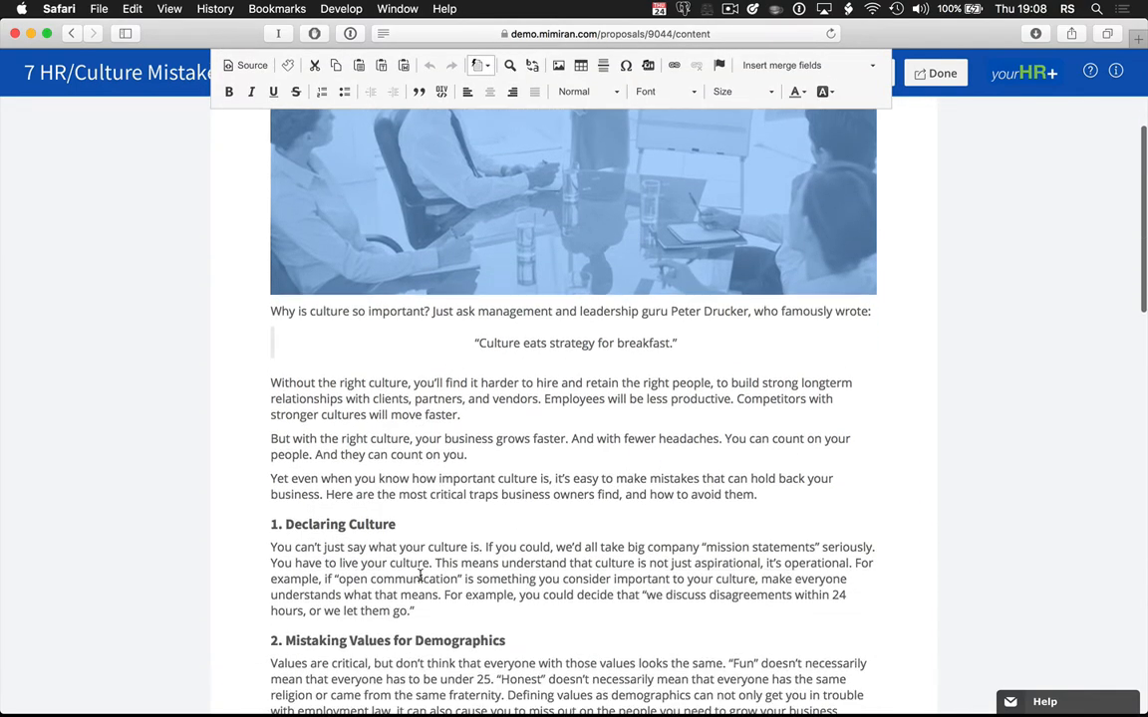
pyautogui.scroll(-8, 419, 577)
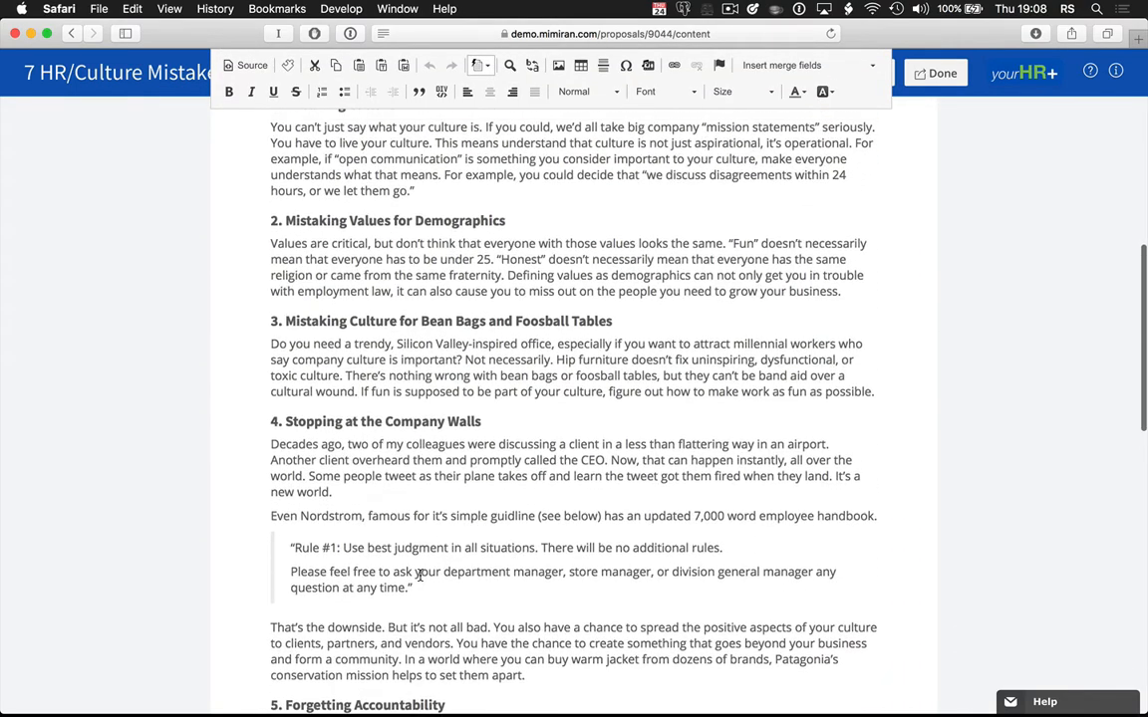
pyautogui.scroll(1, 420, 576)
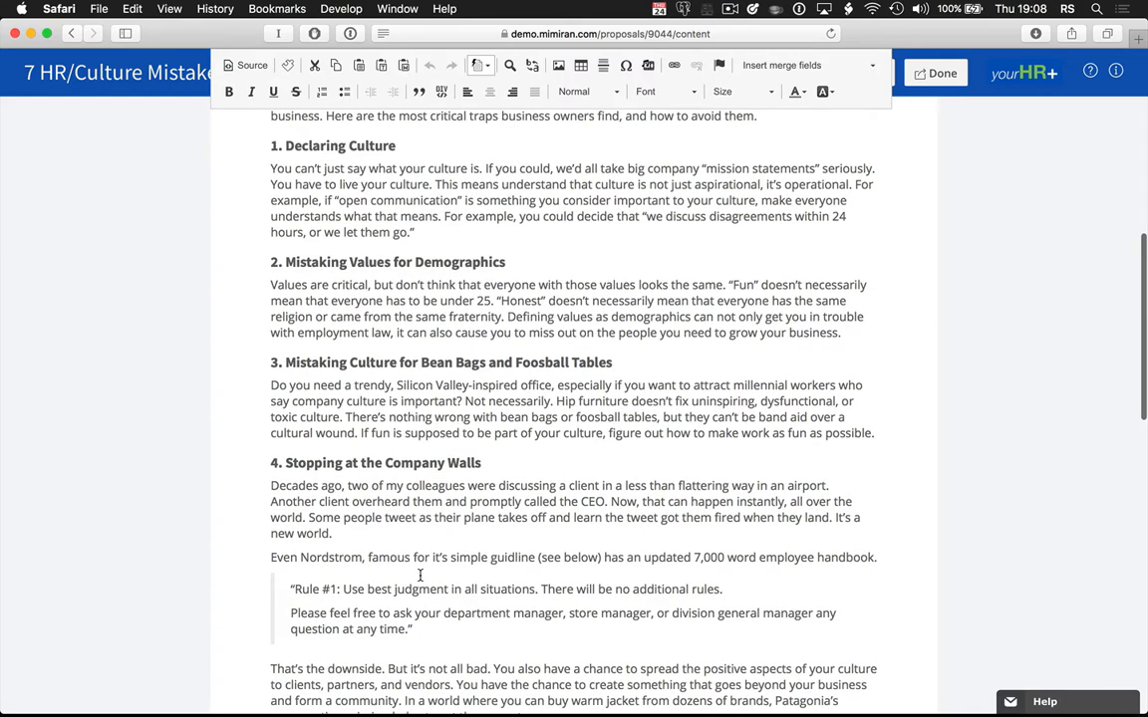
pyautogui.scroll(-1, 420, 576)
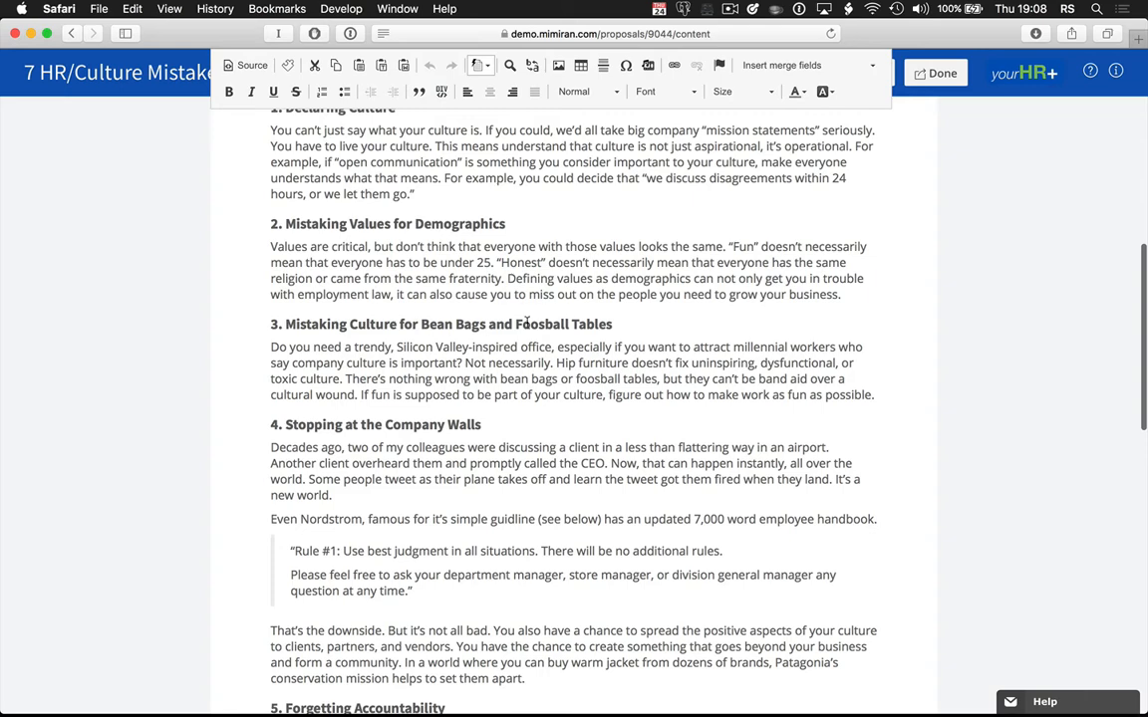
pyautogui.moveTo(515, 323); pyautogui.dragTo(611, 324)
pyautogui.press('BackSpace')
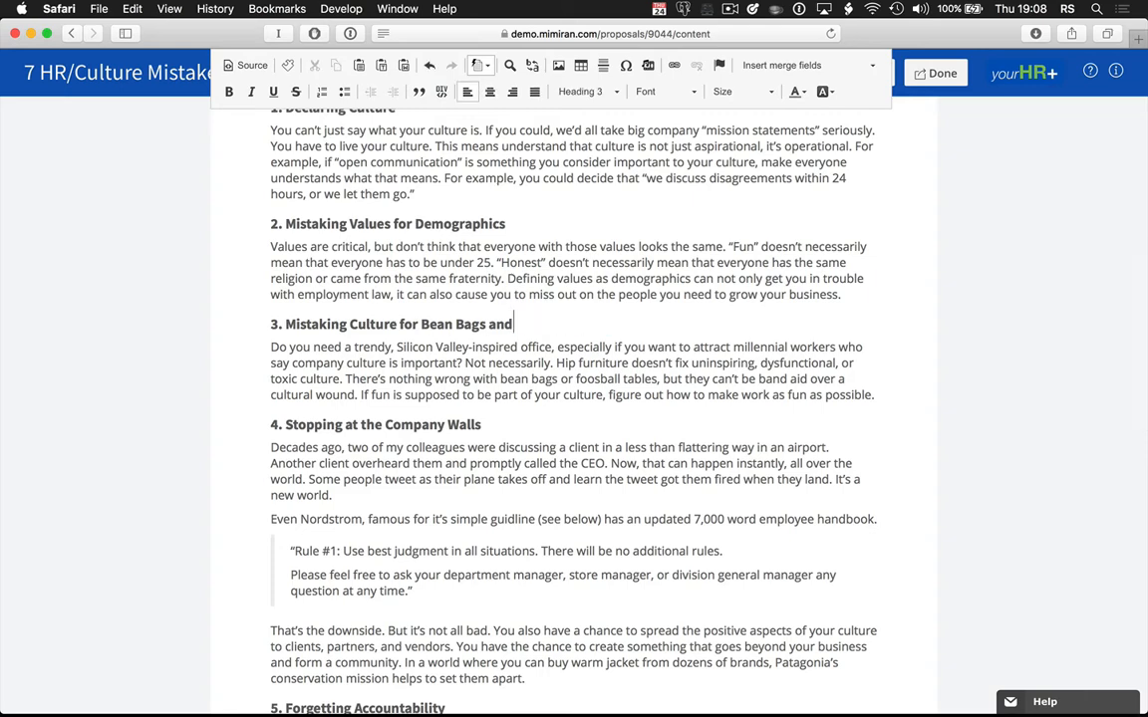
pyautogui.press('BackSpace')
pyautogui.press('BackSpace')
pyautogui.press('BackSpace')
pyautogui.press('BackSpace')
# - Review the rest of the lead magnet's content, including the remaining mistakes, the closing text and the About Me bio
pyautogui.scroll(-1, 583, 397)
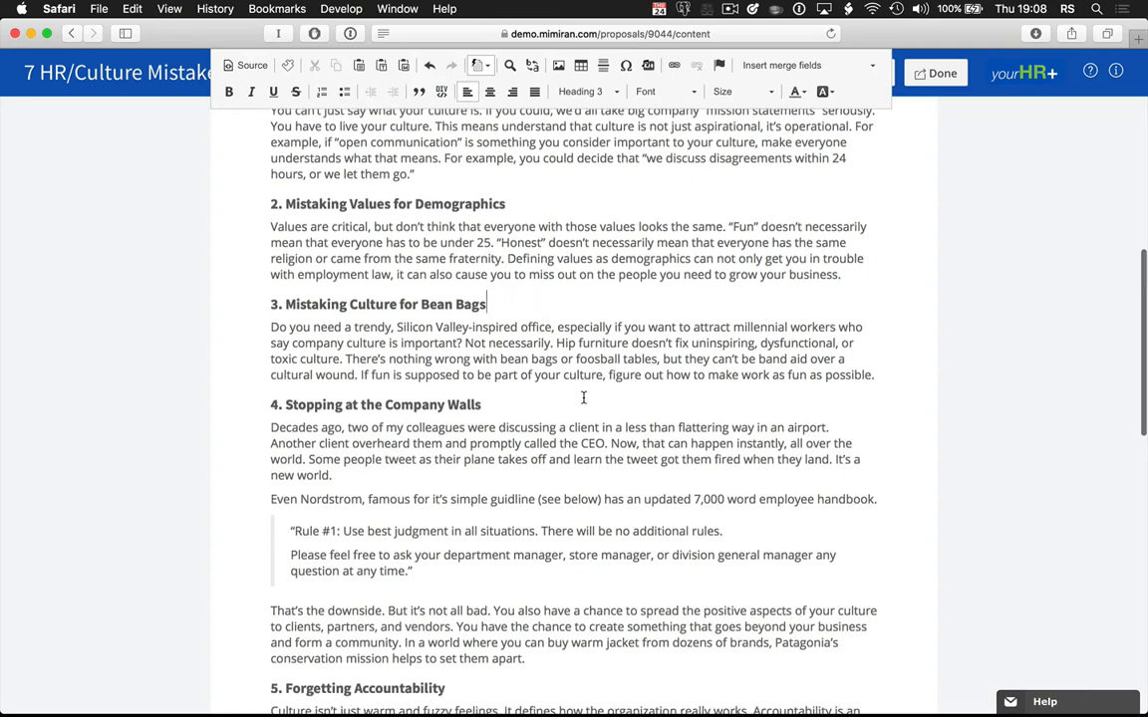
pyautogui.scroll(-5, 583, 397)
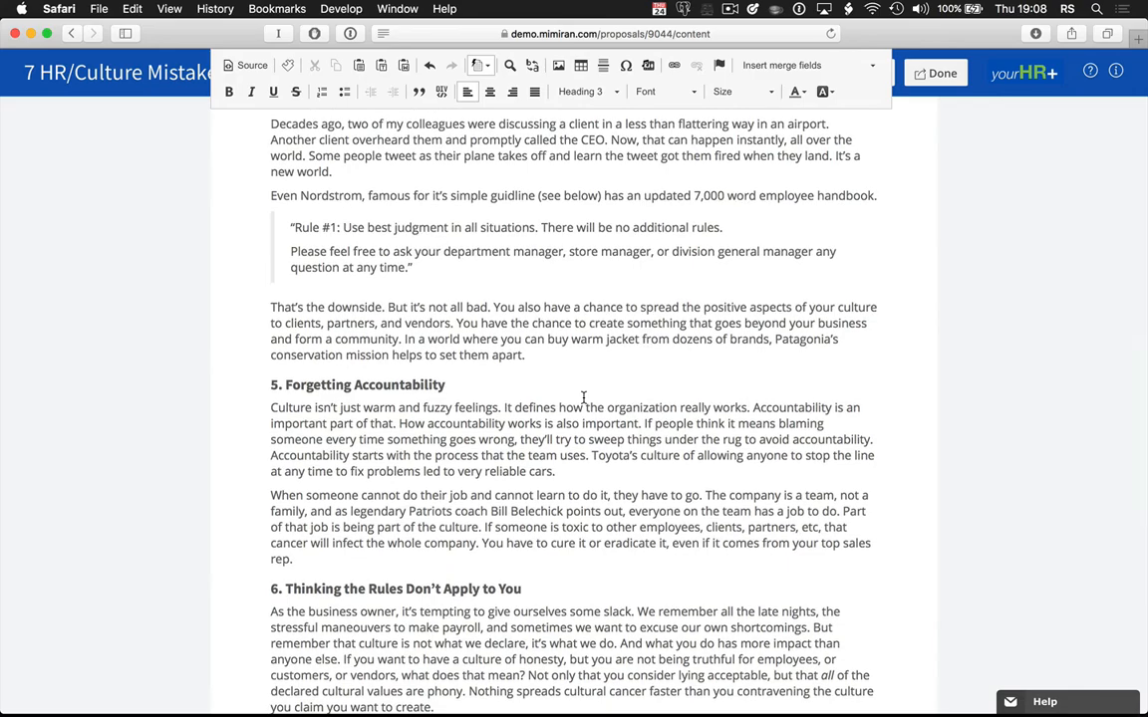
pyautogui.scroll(15, 583, 398)
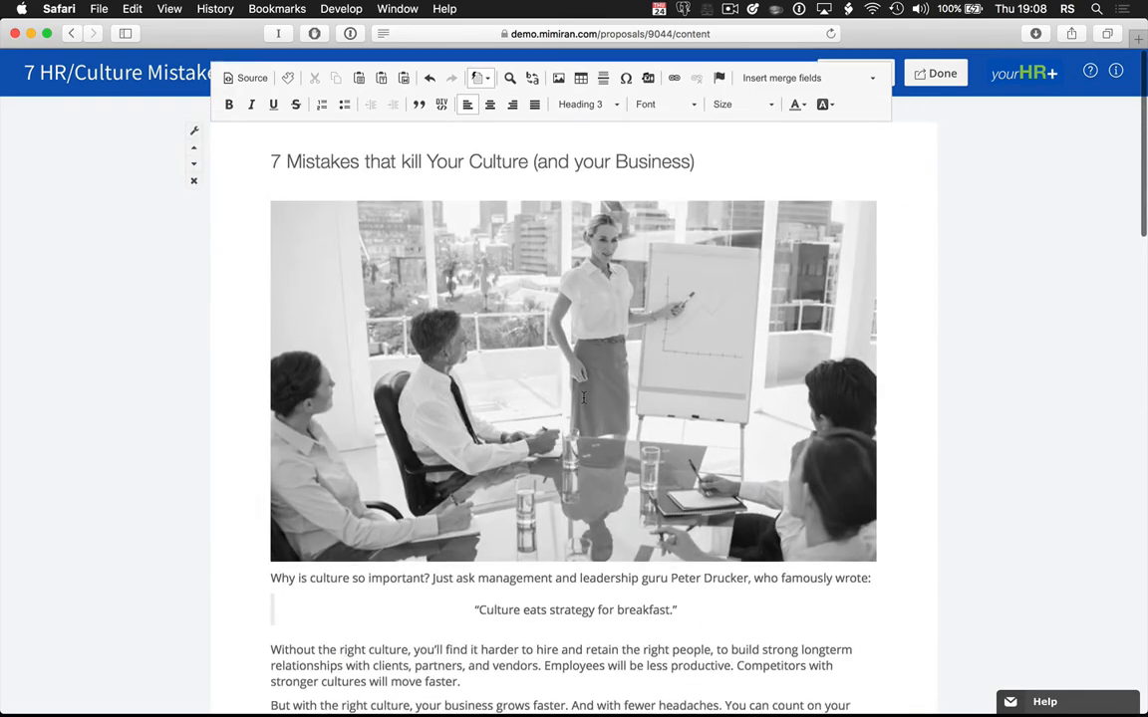
pyautogui.scroll(-20, 583, 403)
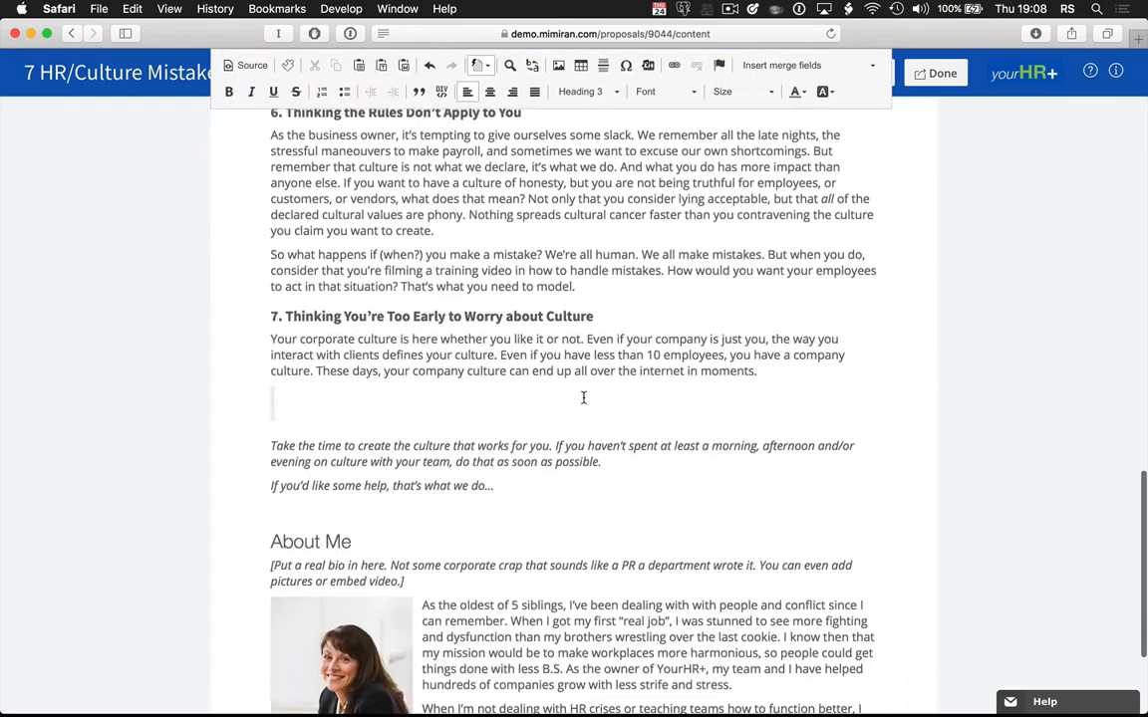
pyautogui.scroll(-2, 583, 398)
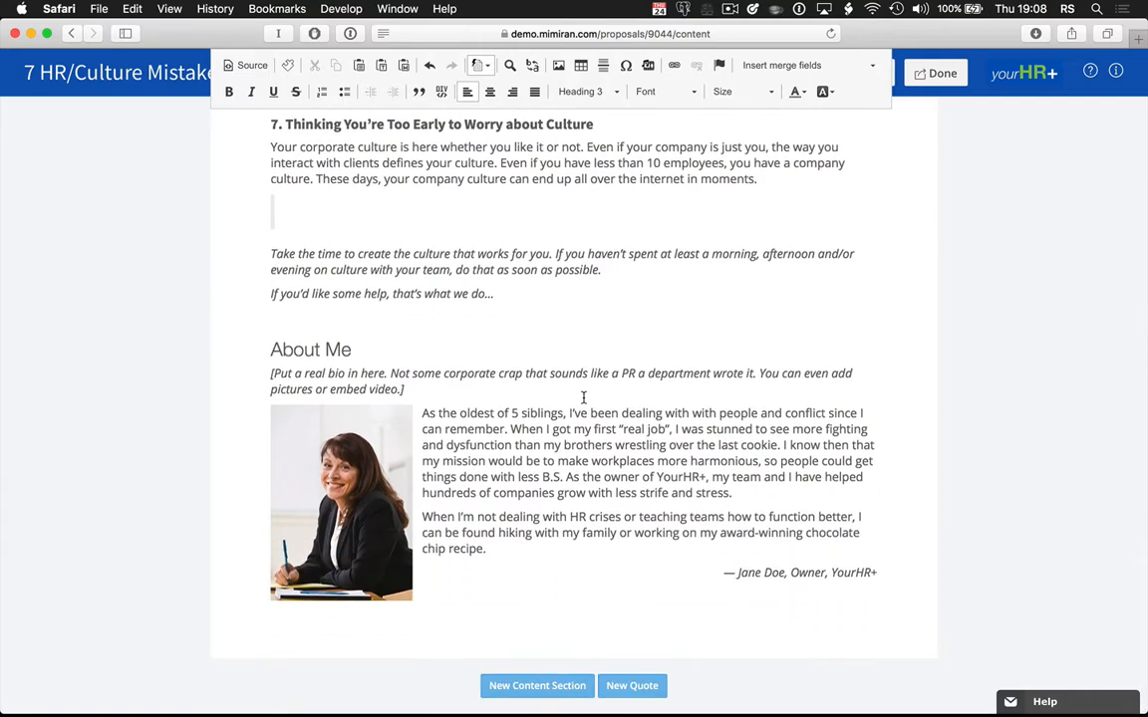
pyautogui.click(472, 417)
pyautogui.click(474, 416)
pyautogui.scroll(8, 503, 399)
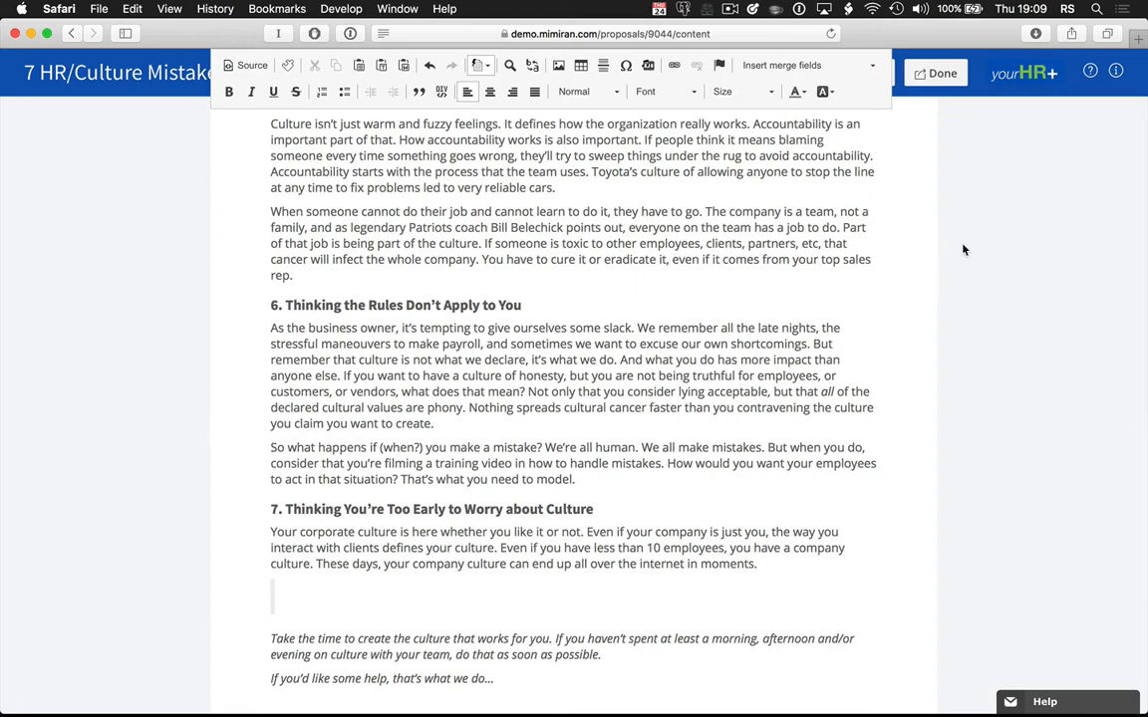
# - Finish editing the content, start a new lead capture widget for this lead magnet and view its launch button settings
pyautogui.click(927, 80)
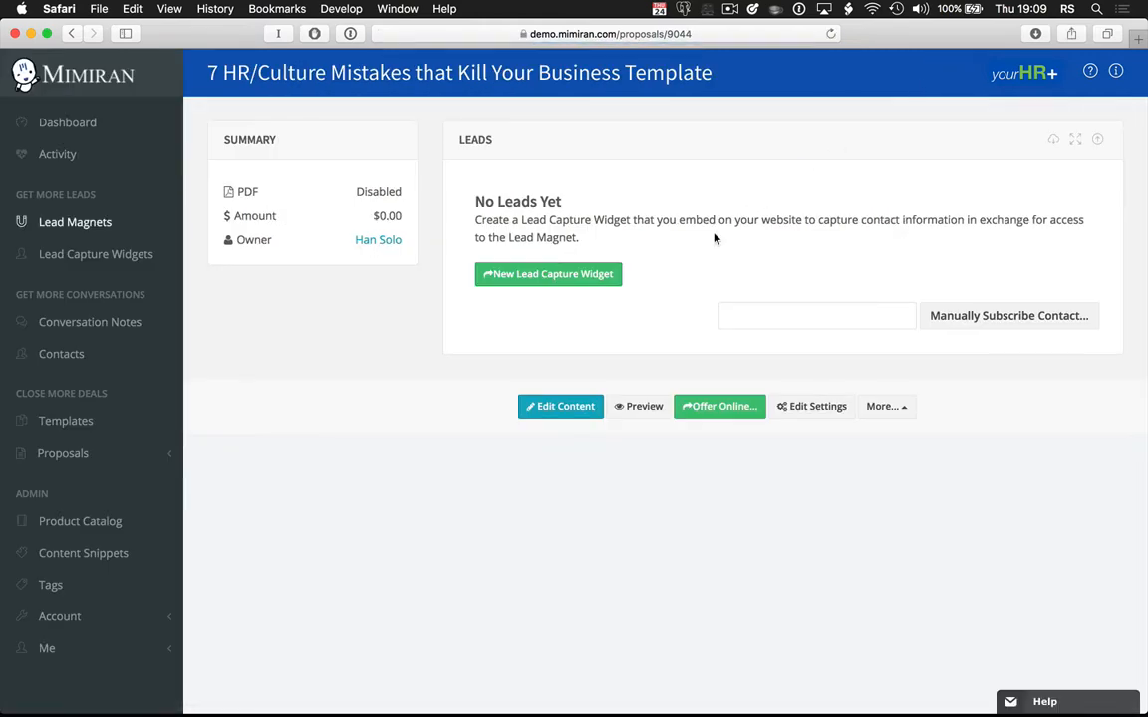
pyautogui.click(568, 274)
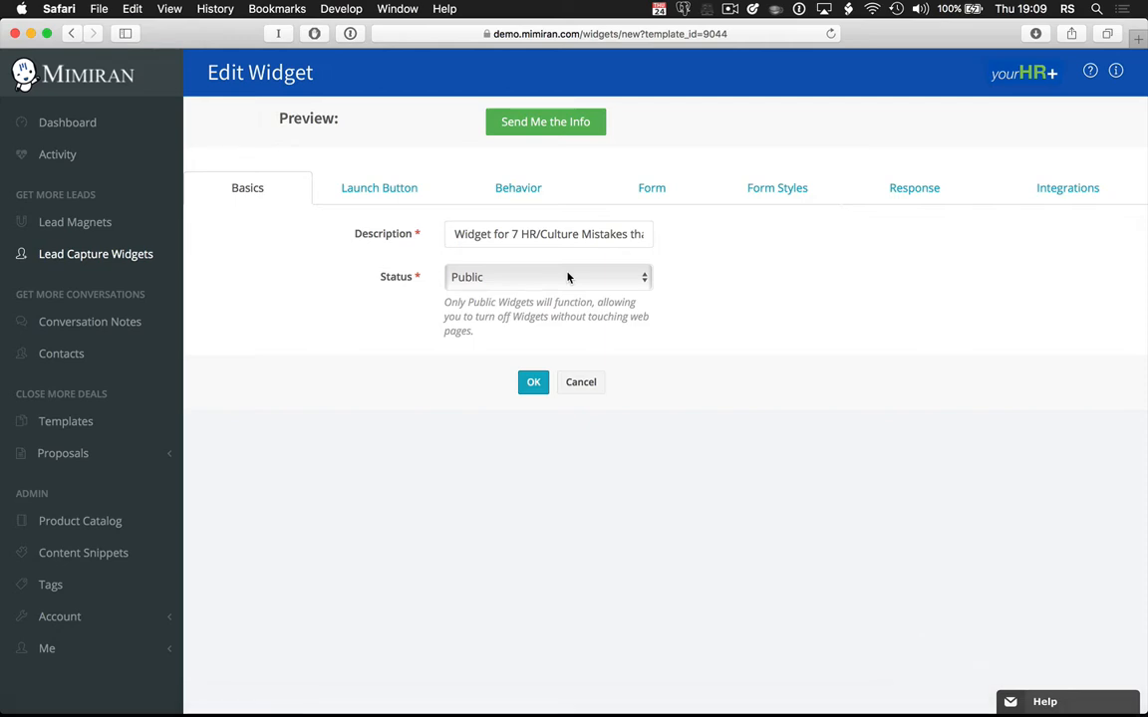
pyautogui.click(388, 191)
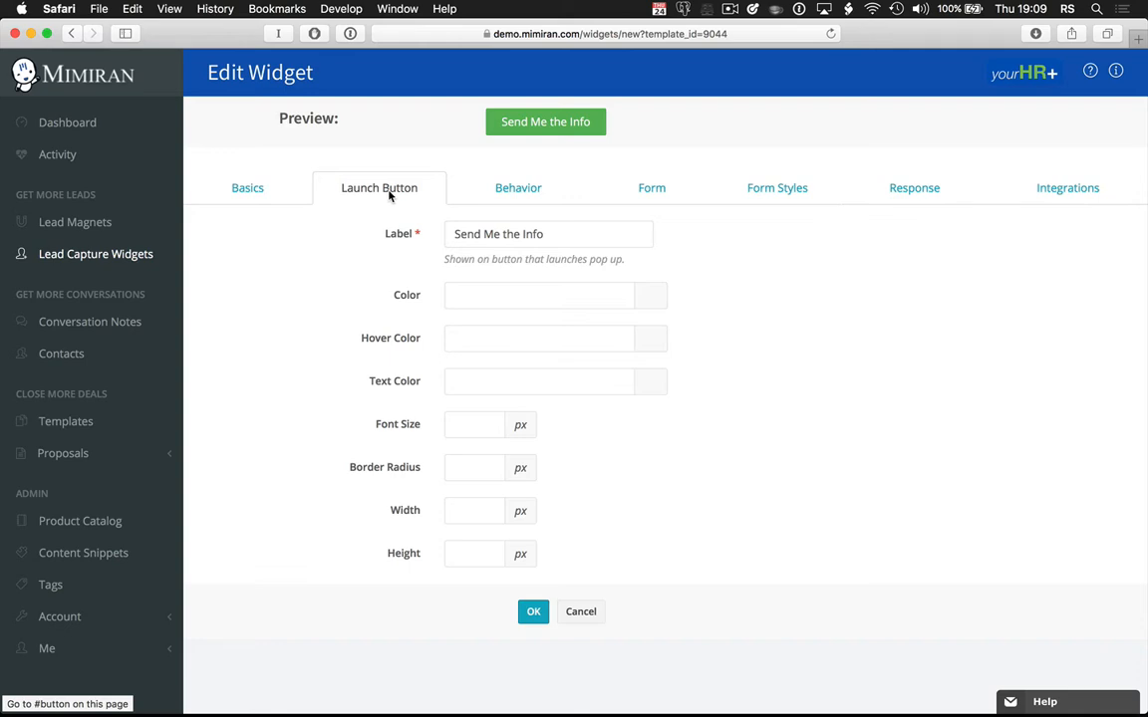
# - Set the widget's form to pop up after a 60-second delay and after the visitor scrolls to 100%
pyautogui.click(511, 198)
pyautogui.rightClick(620, 239)
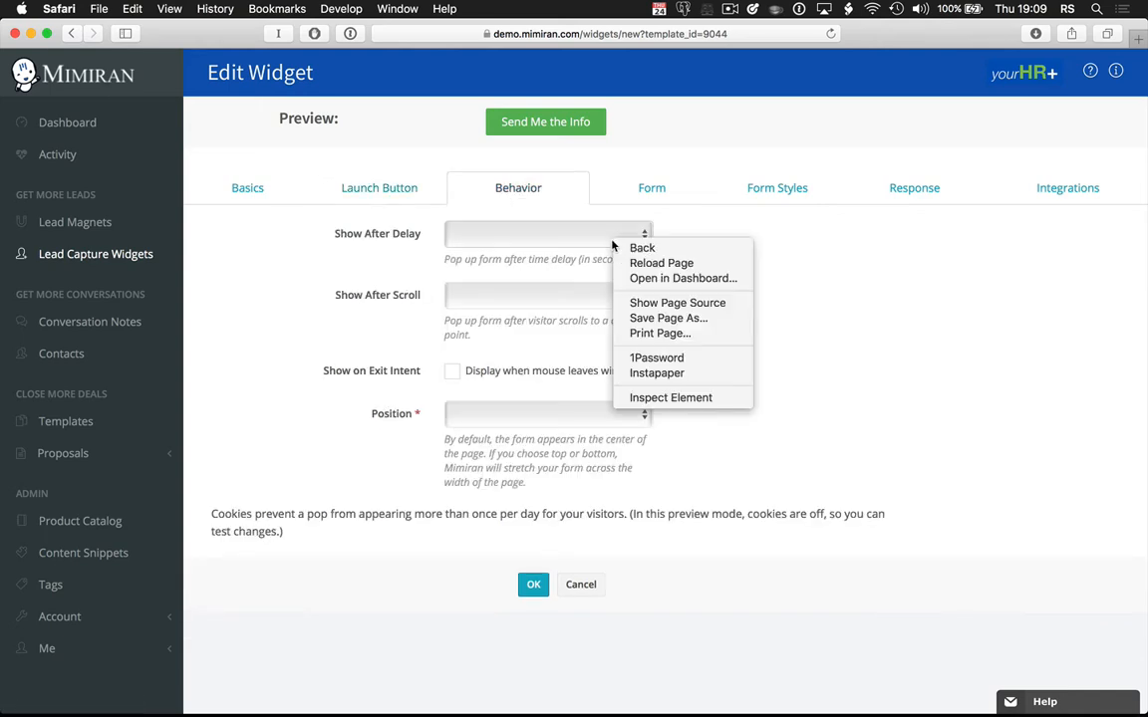
pyautogui.click(580, 243)
pyautogui.click(580, 243)
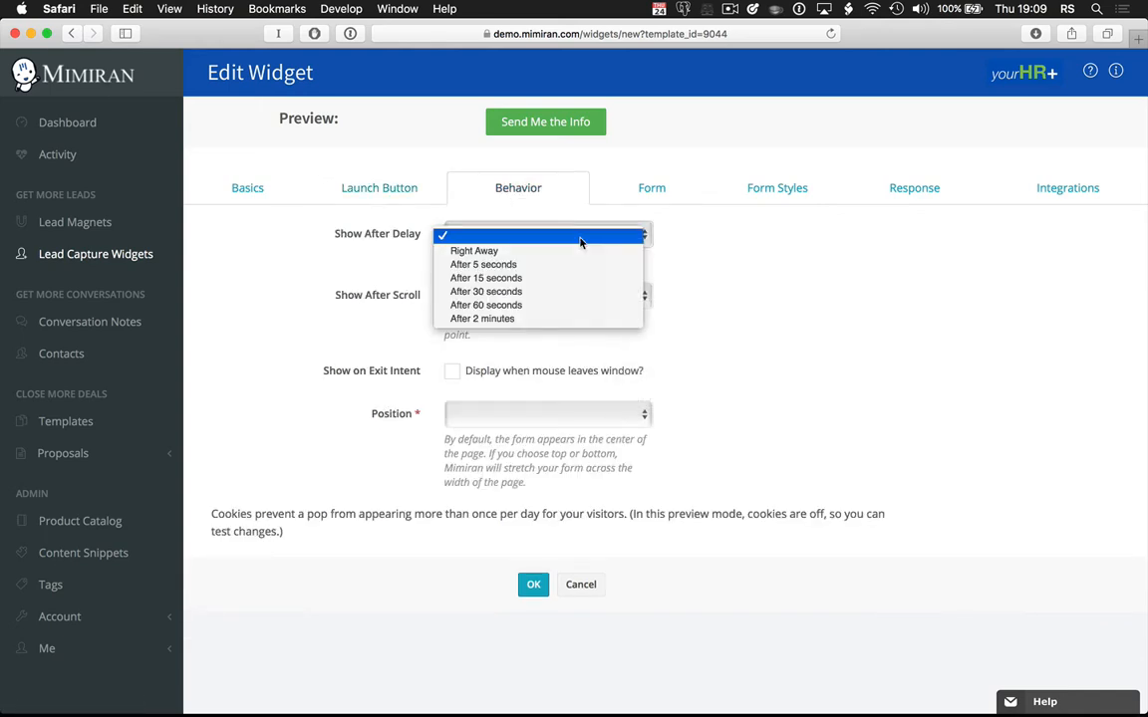
pyautogui.click(581, 306)
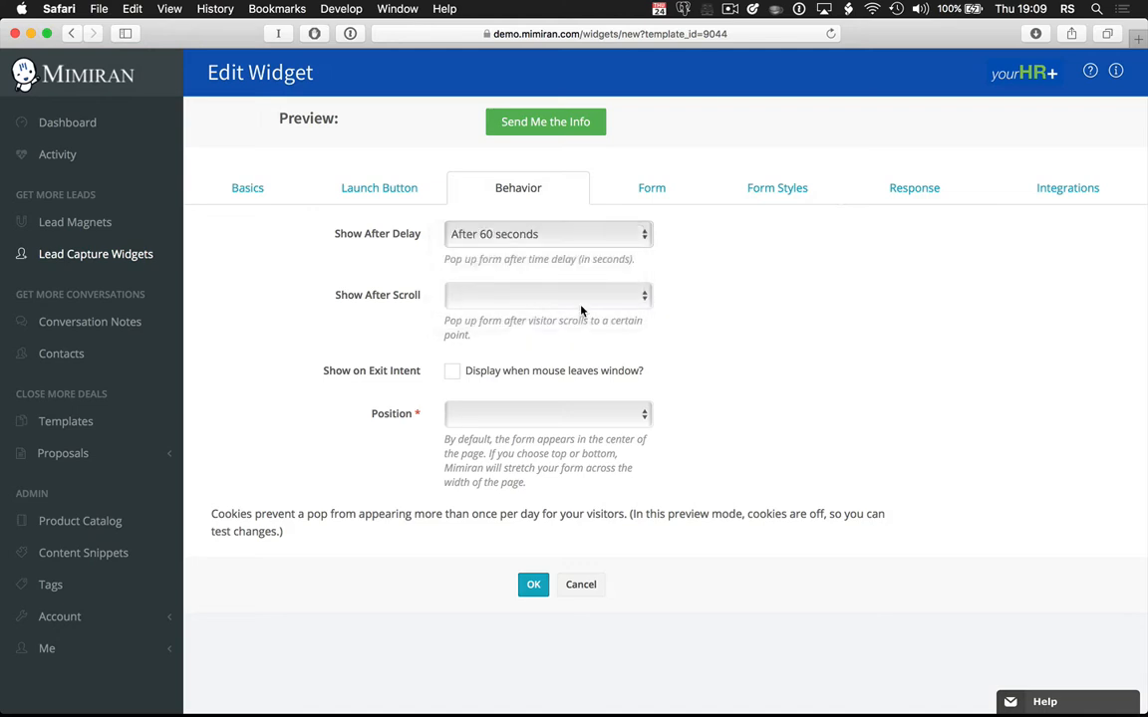
pyautogui.click(580, 303)
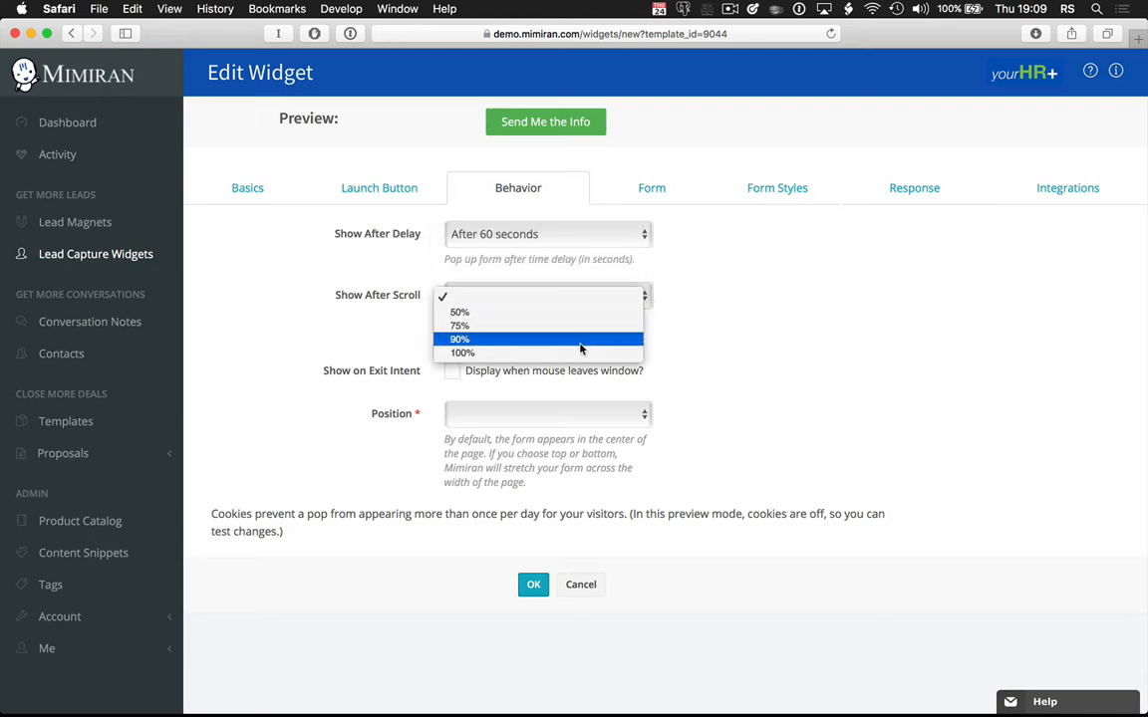
pyautogui.click(584, 353)
# - Enable showing the form on exit intent and set its position to Top Right
pyautogui.click(451, 371)
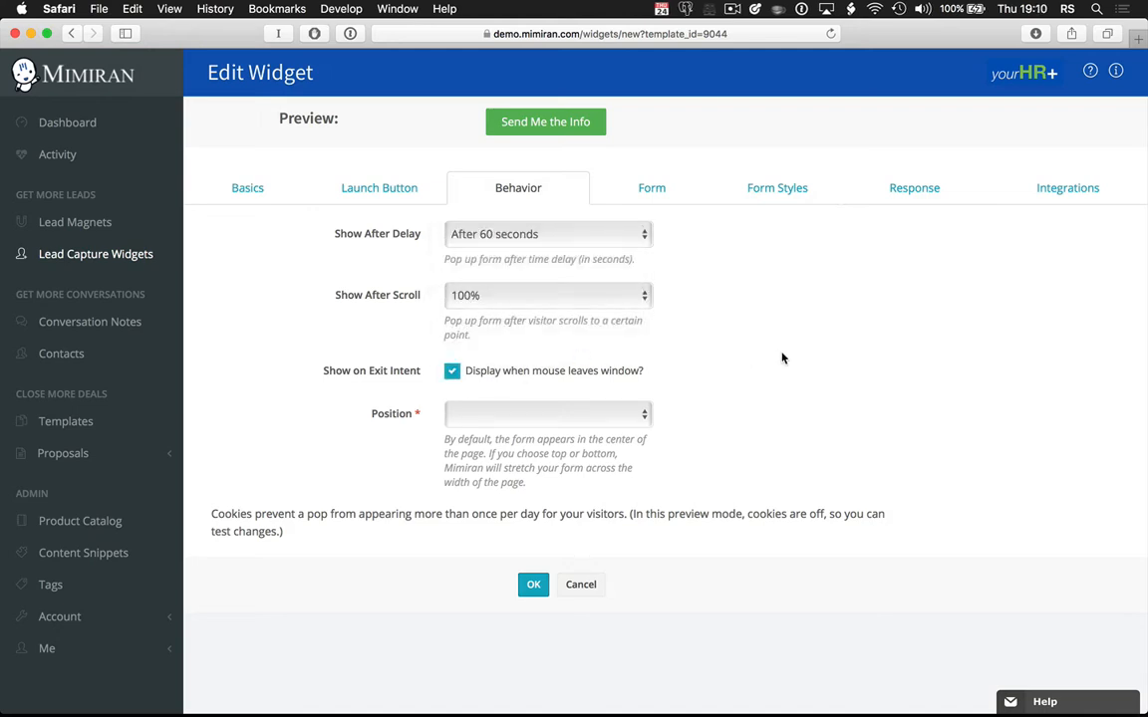
pyautogui.click(631, 416)
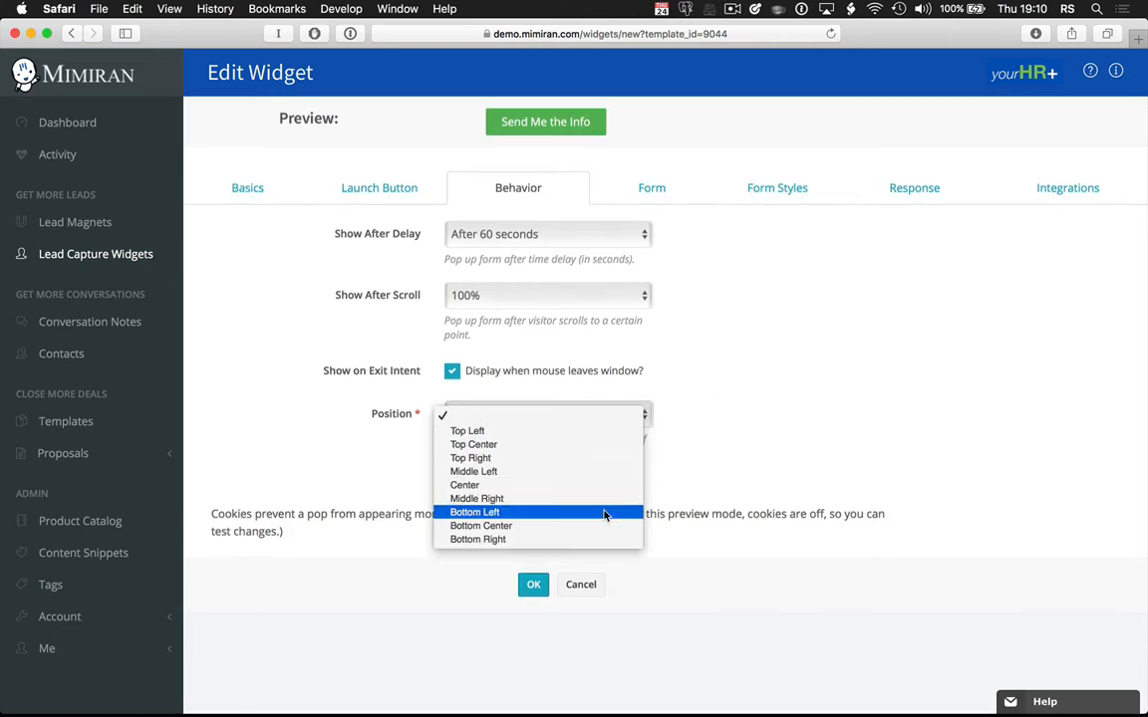
pyautogui.click(603, 460)
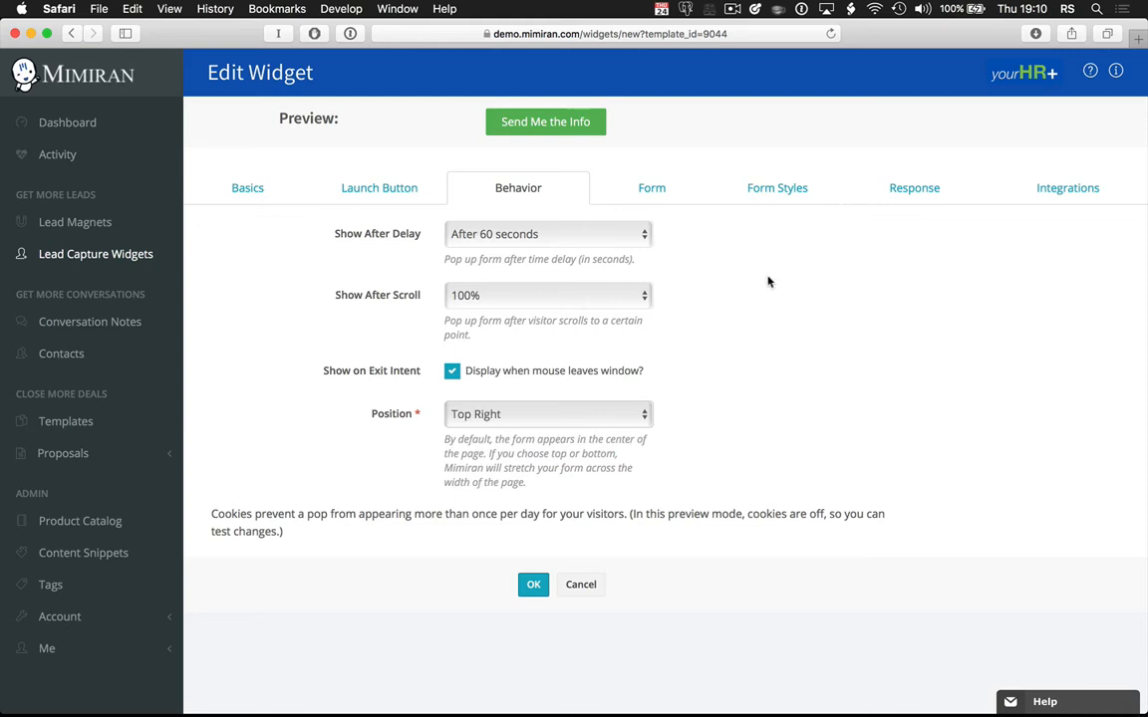
# - Open the widget's form settings and preview the pop-up capture form
pyautogui.click(658, 192)
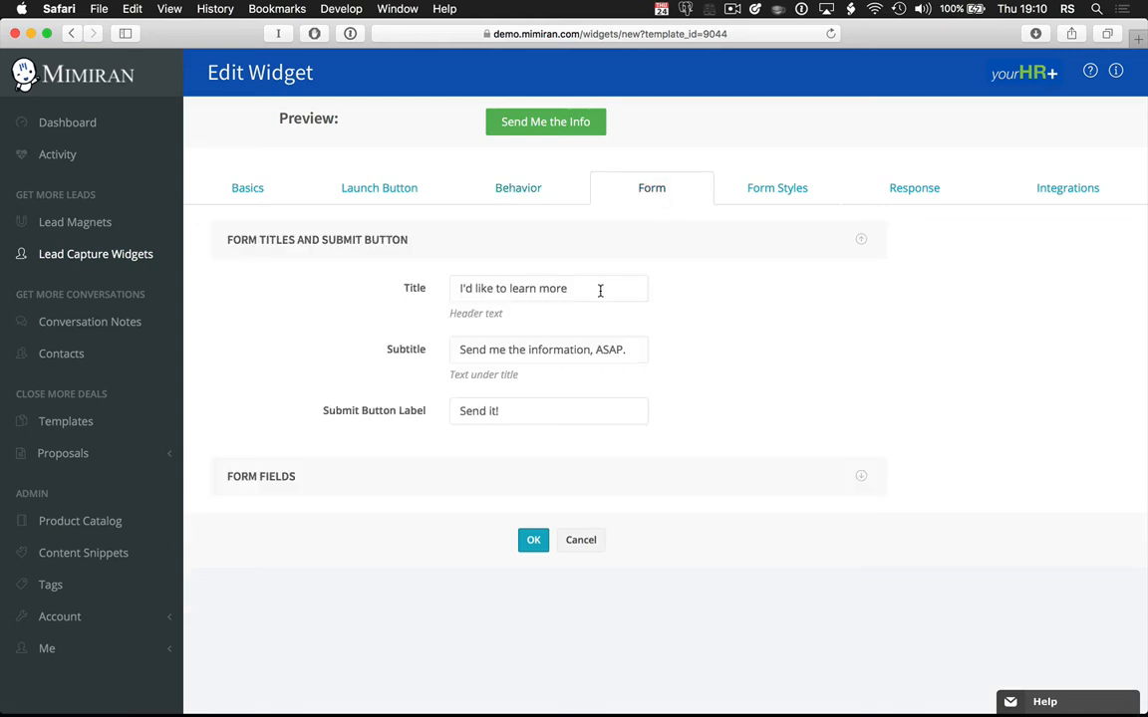
pyautogui.click(573, 123)
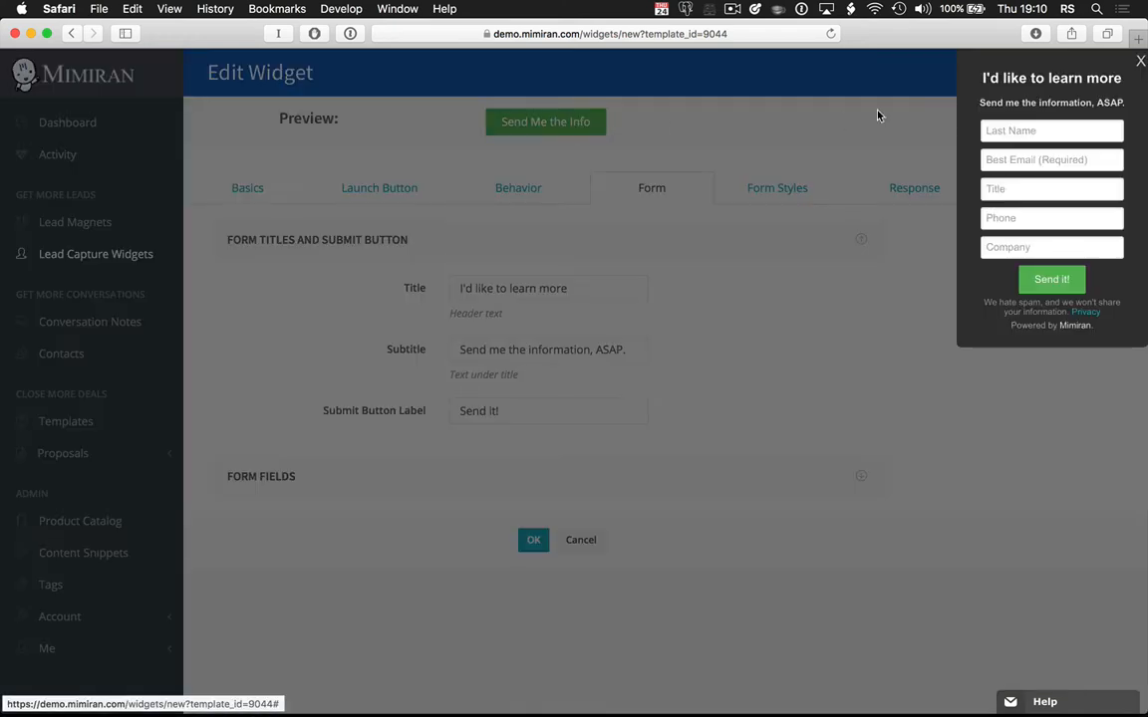
pyautogui.click(1141, 61)
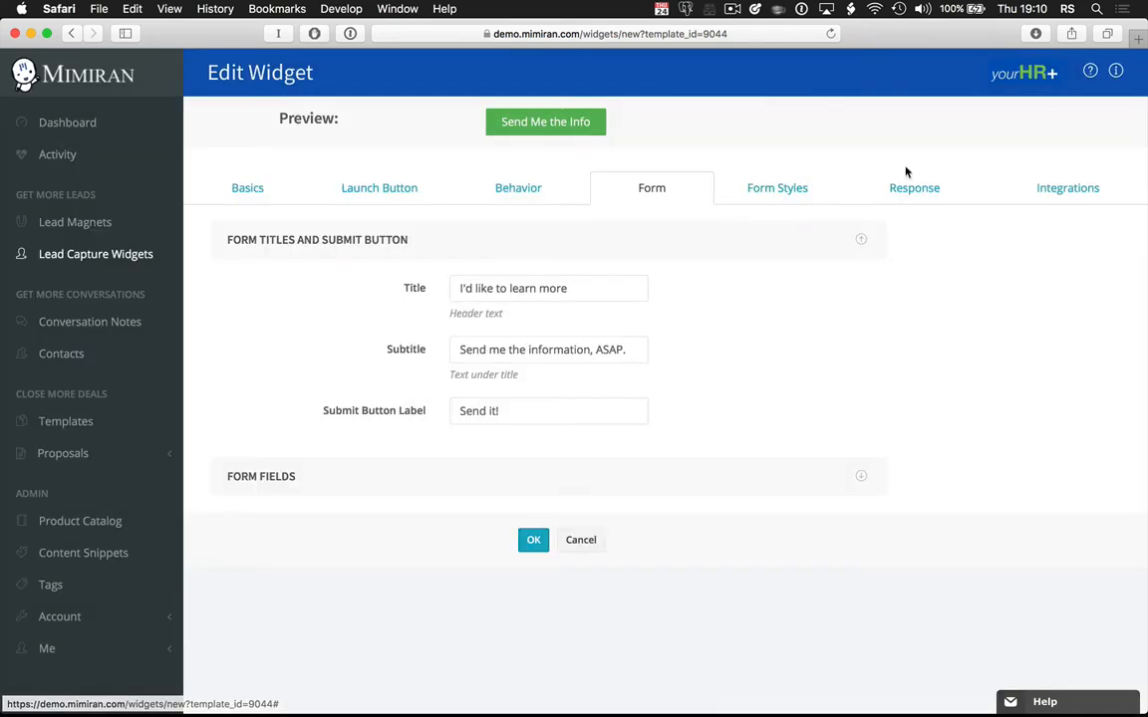
# - Replace the form's title with "Don't let me accidentally kill my culture"
pyautogui.moveTo(570, 287); pyautogui.dragTo(434, 286)
pyautogui.press('BackSpace')
pyautogui.write('Don')
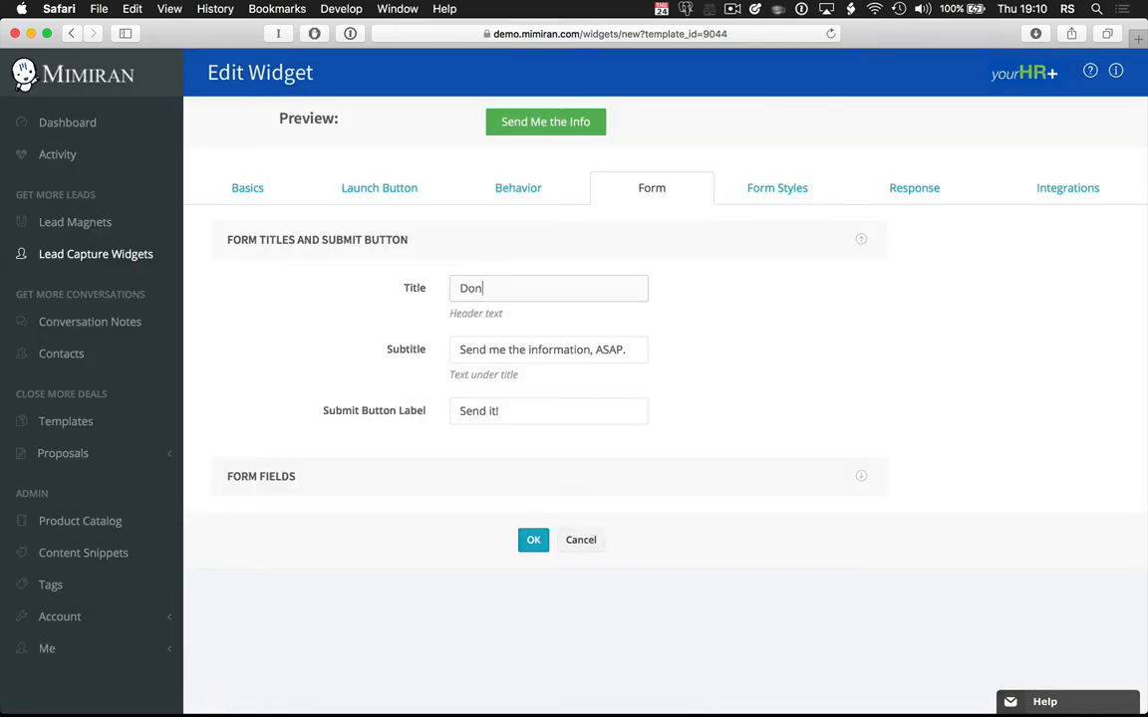
pyautogui.write("'t let me accidentally kill m")
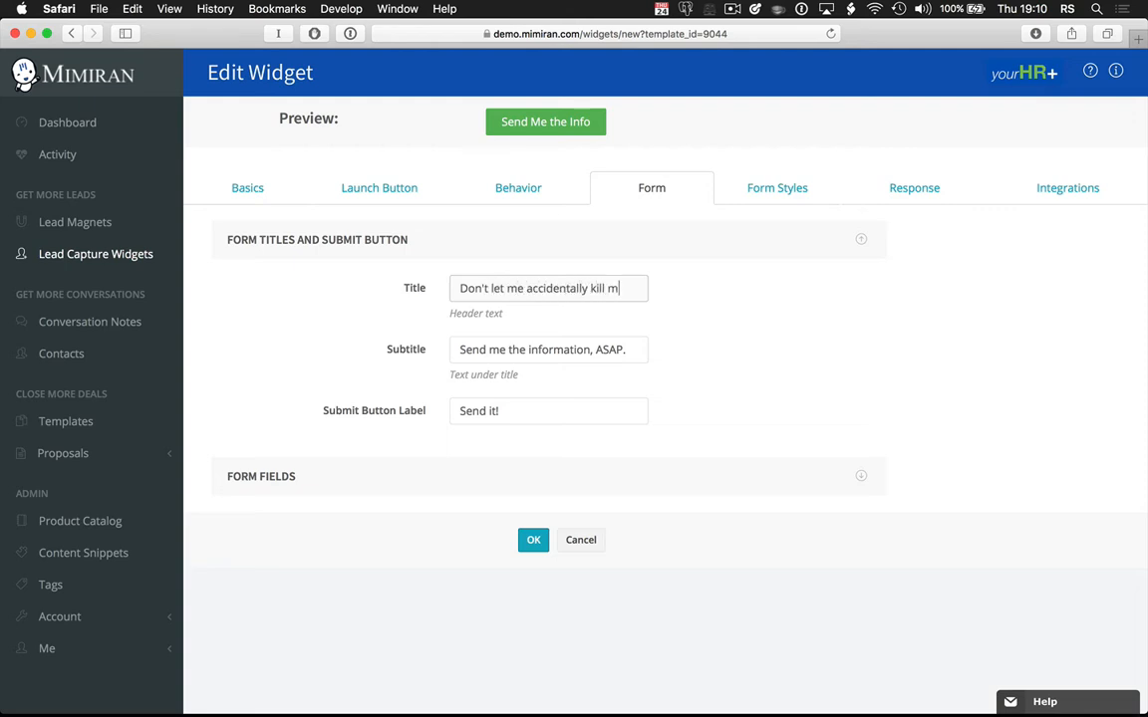
pyautogui.write('y culture')
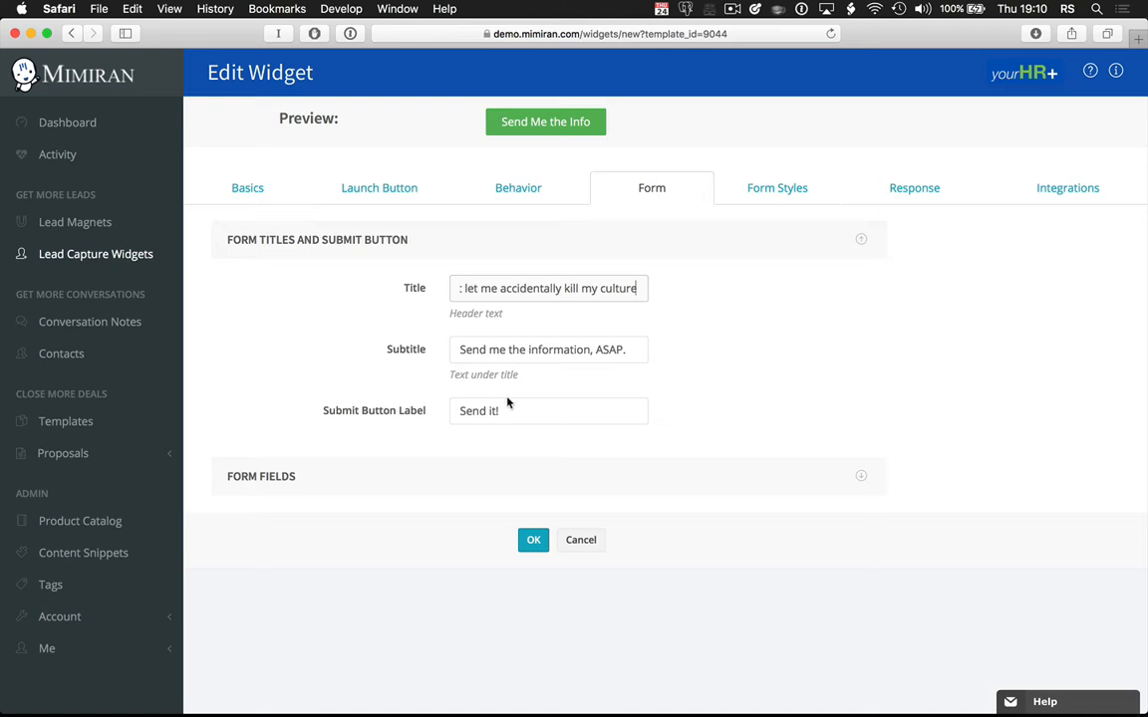
# - Review the form field settings, including the availability choices for Phone, keeping Phone as Optional
pyautogui.click(860, 476)
pyautogui.scroll(-3, 858, 475)
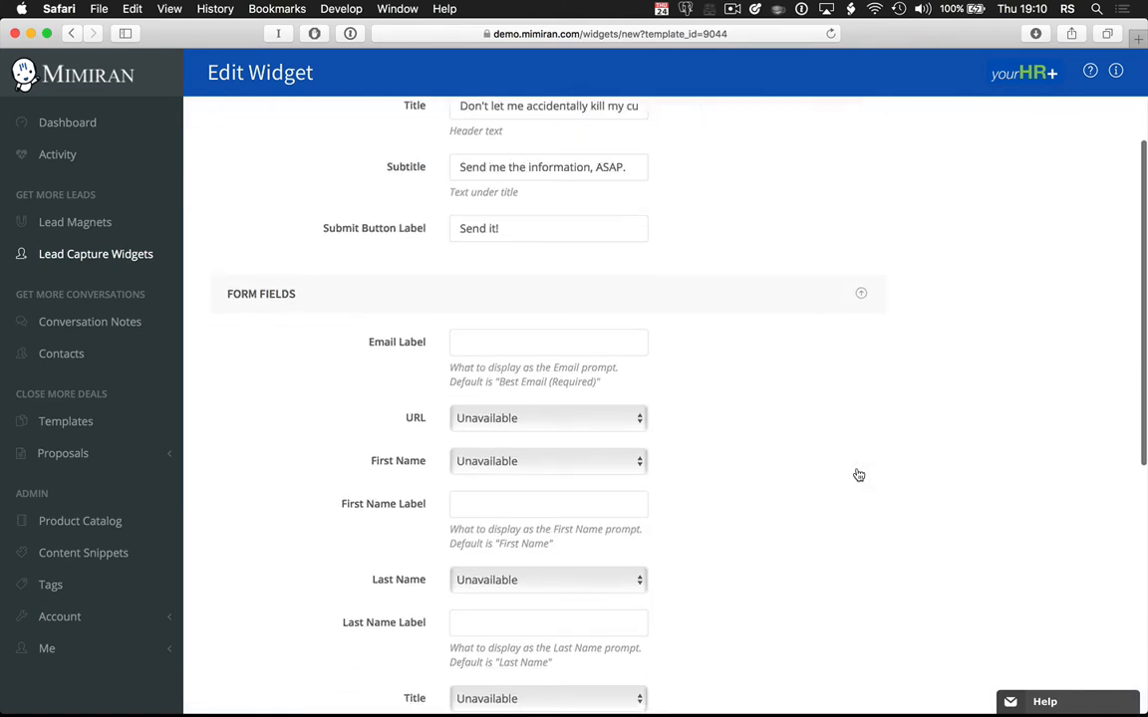
pyautogui.scroll(-2, 859, 475)
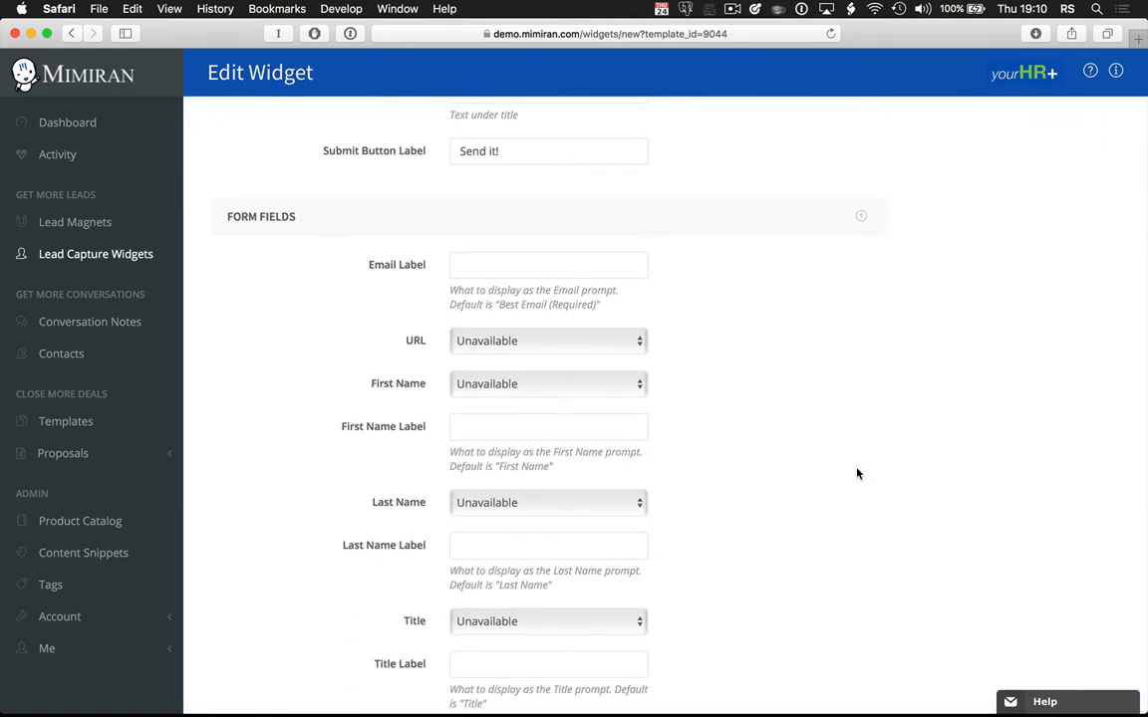
pyautogui.scroll(-5, 857, 473)
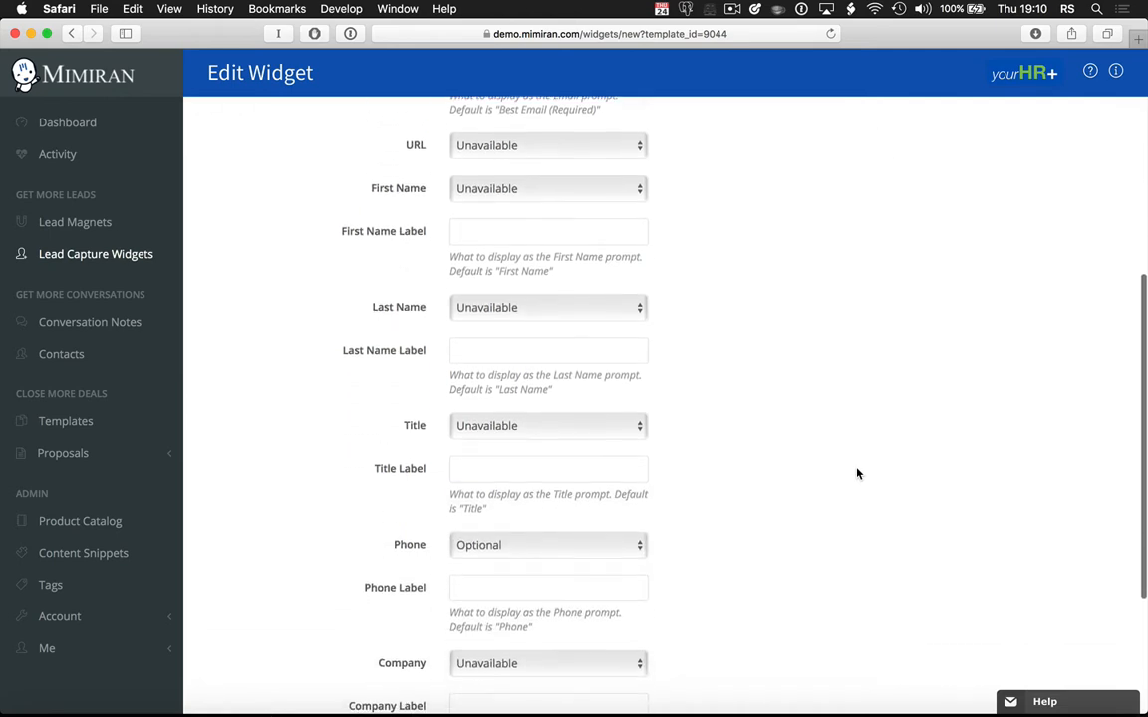
pyautogui.click(561, 544)
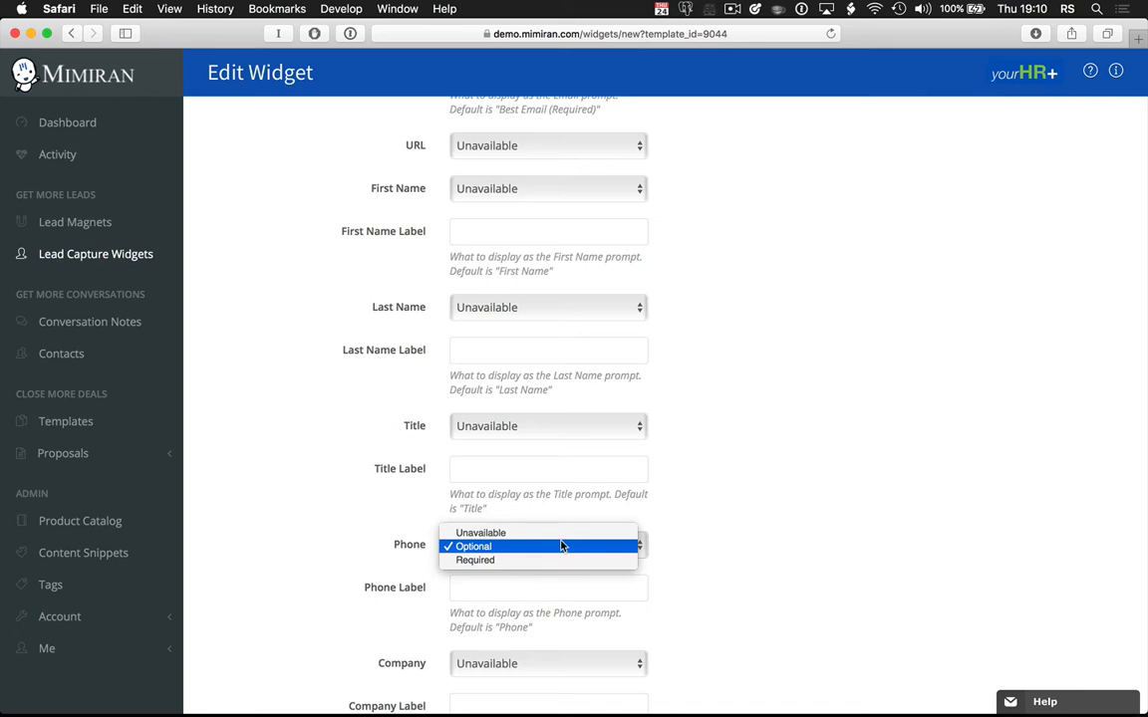
pyautogui.click(561, 546)
pyautogui.scroll(-2, 682, 539)
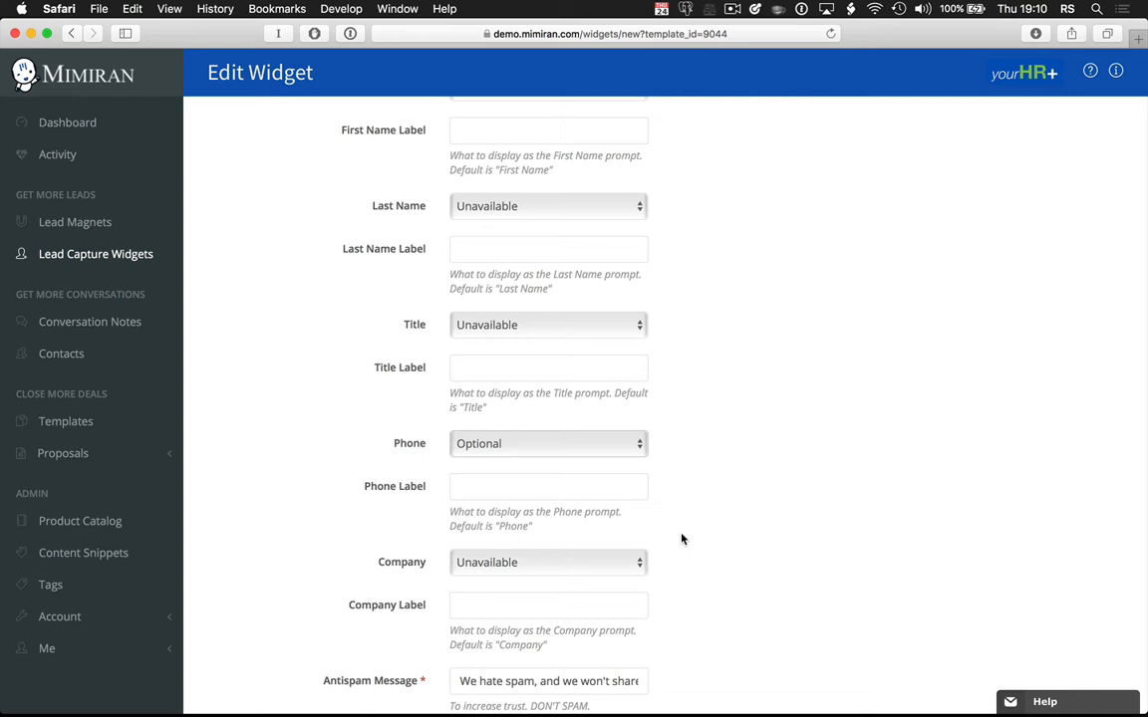
pyautogui.scroll(10, 681, 539)
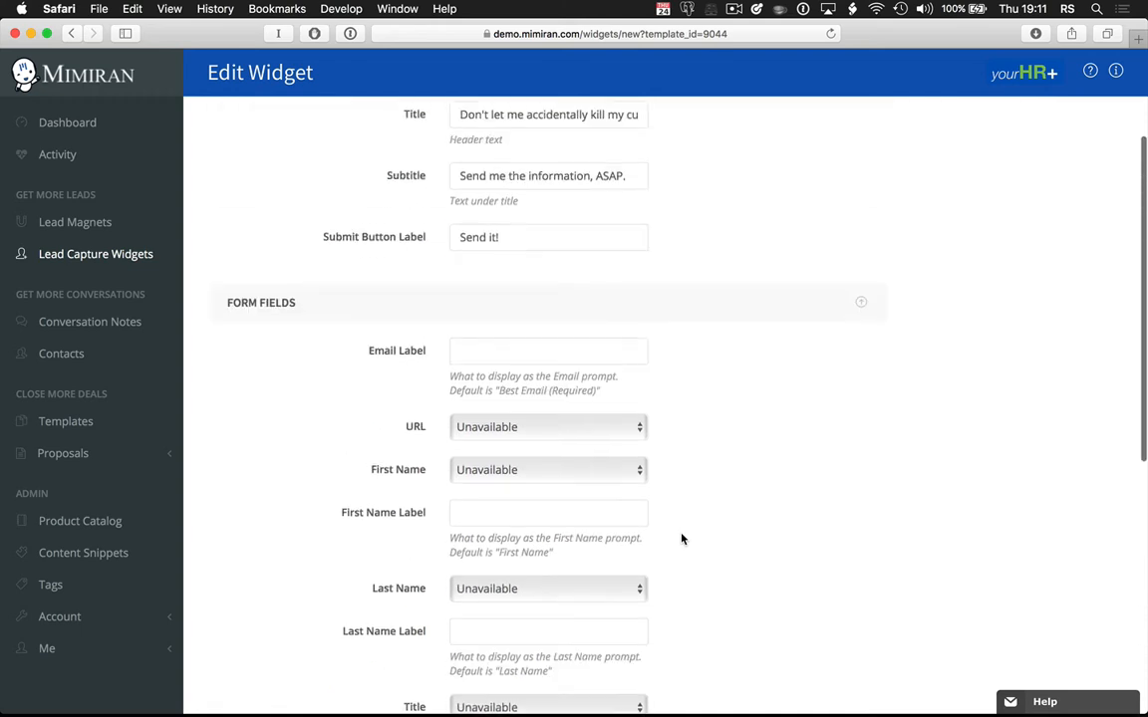
# - Look over the widget's form style, response email and MailChimp integration settings
pyautogui.click(779, 189)
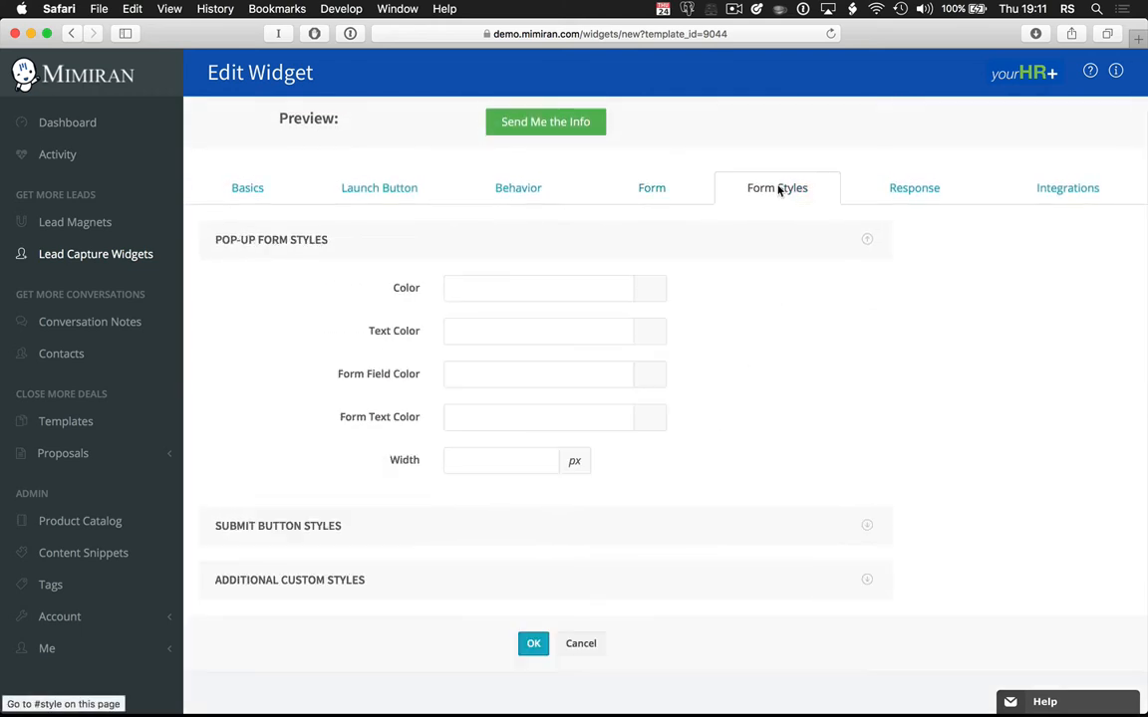
pyautogui.click(887, 188)
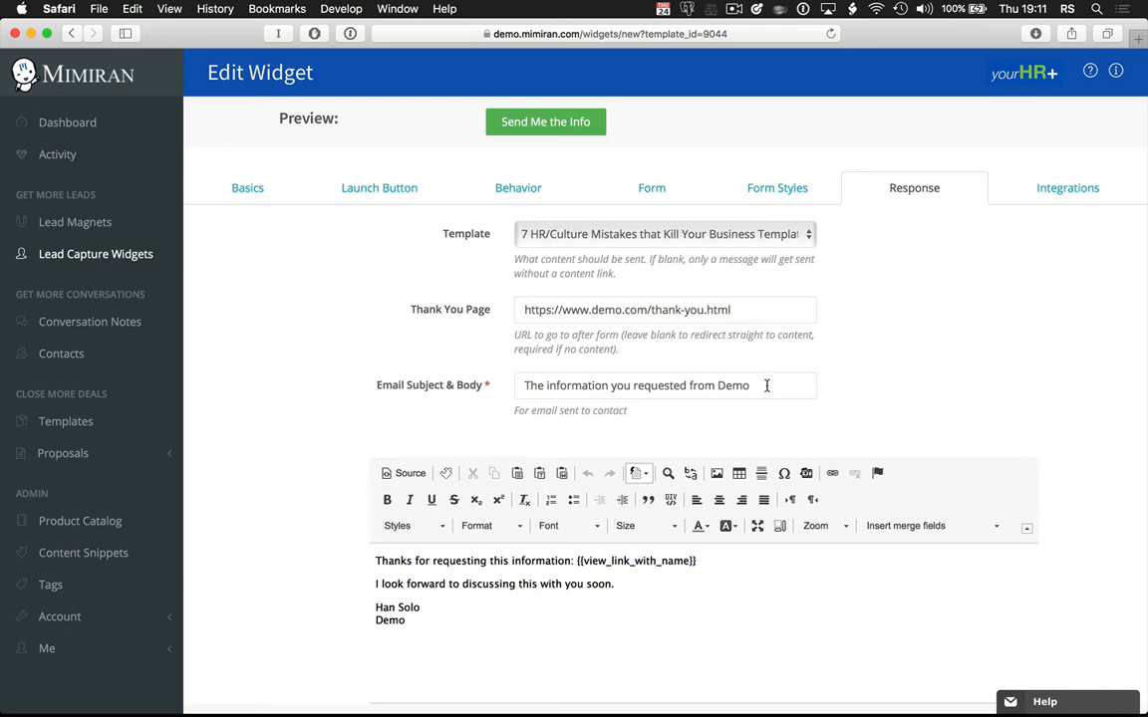
pyautogui.click(1042, 189)
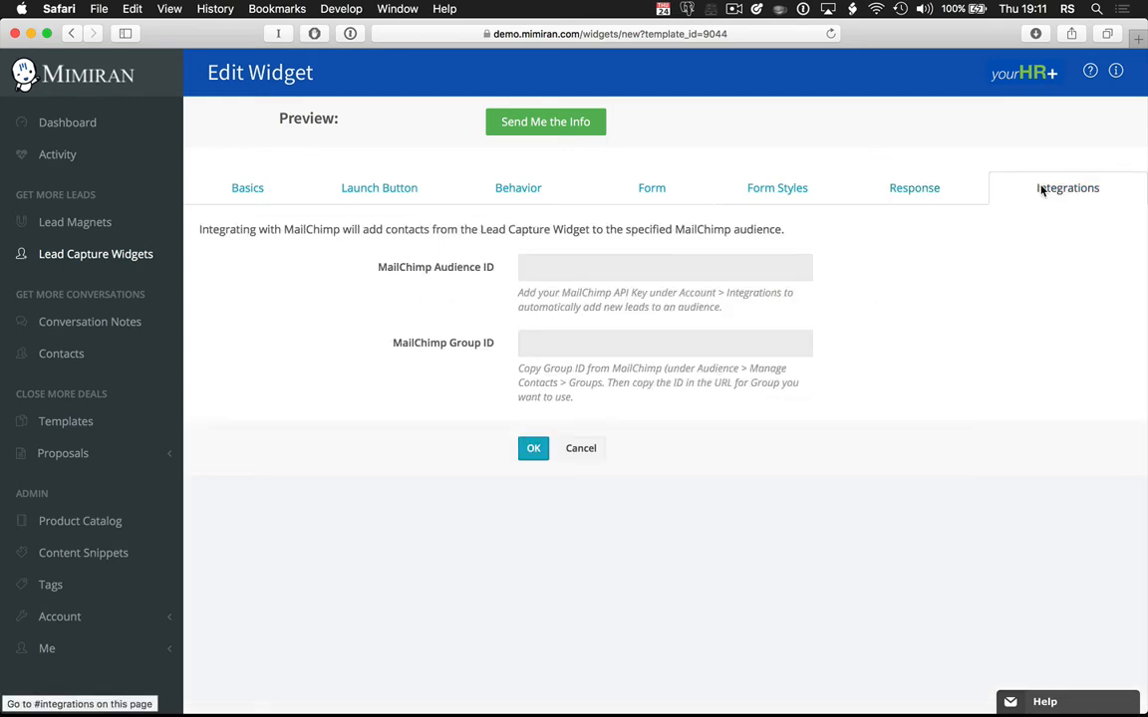
# - Save the widget and highlight the embed code provided for the website
pyautogui.click(534, 449)
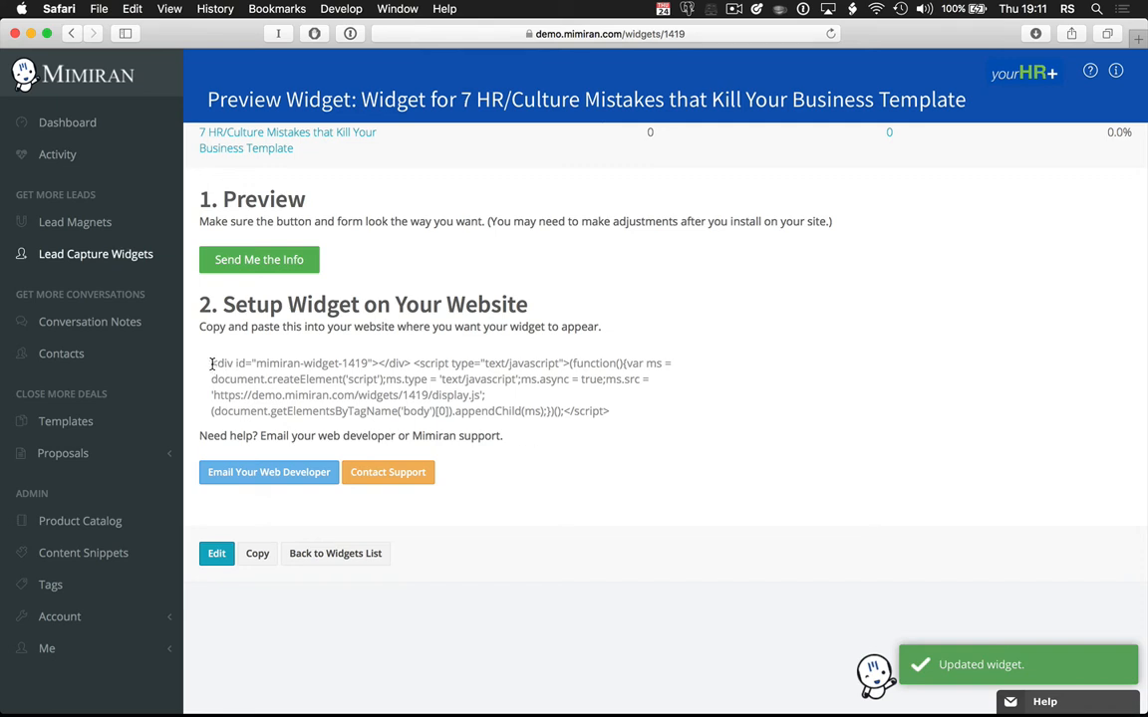
pyautogui.moveTo(211, 363); pyautogui.dragTo(611, 409)
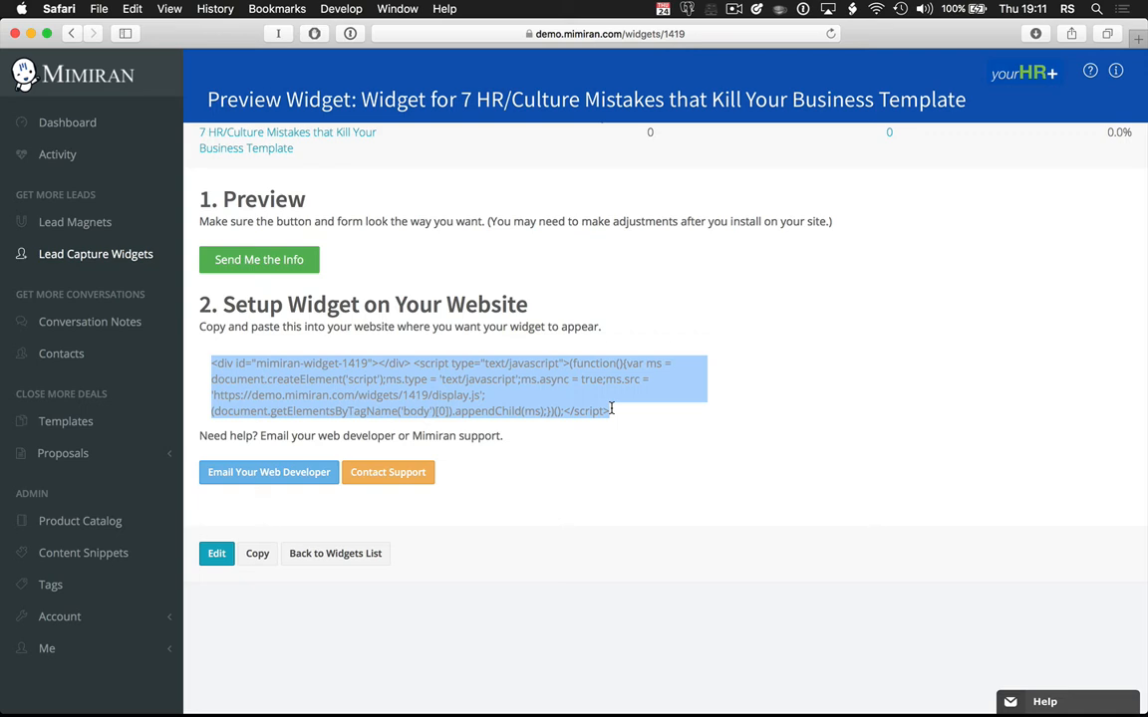
pyautogui.click(802, 386)
# - Start call mode for the contacts tagged Prospect and try out a phone call to the first contact without placing it
pyautogui.click(68, 365)
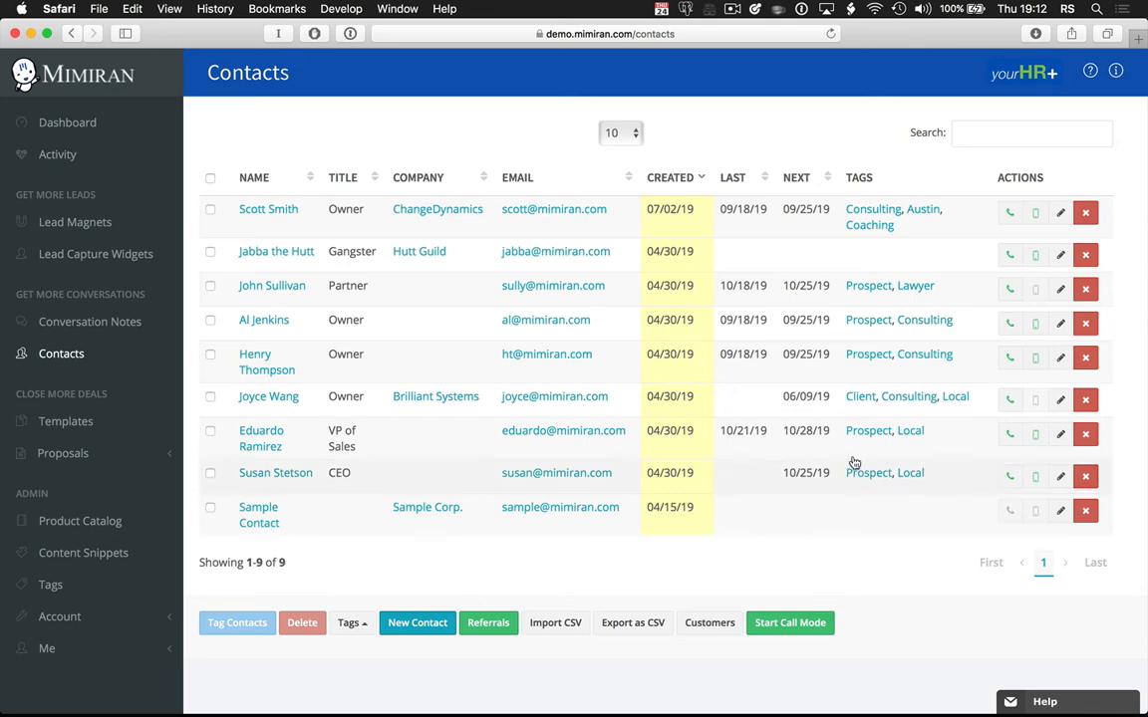
pyautogui.click(863, 324)
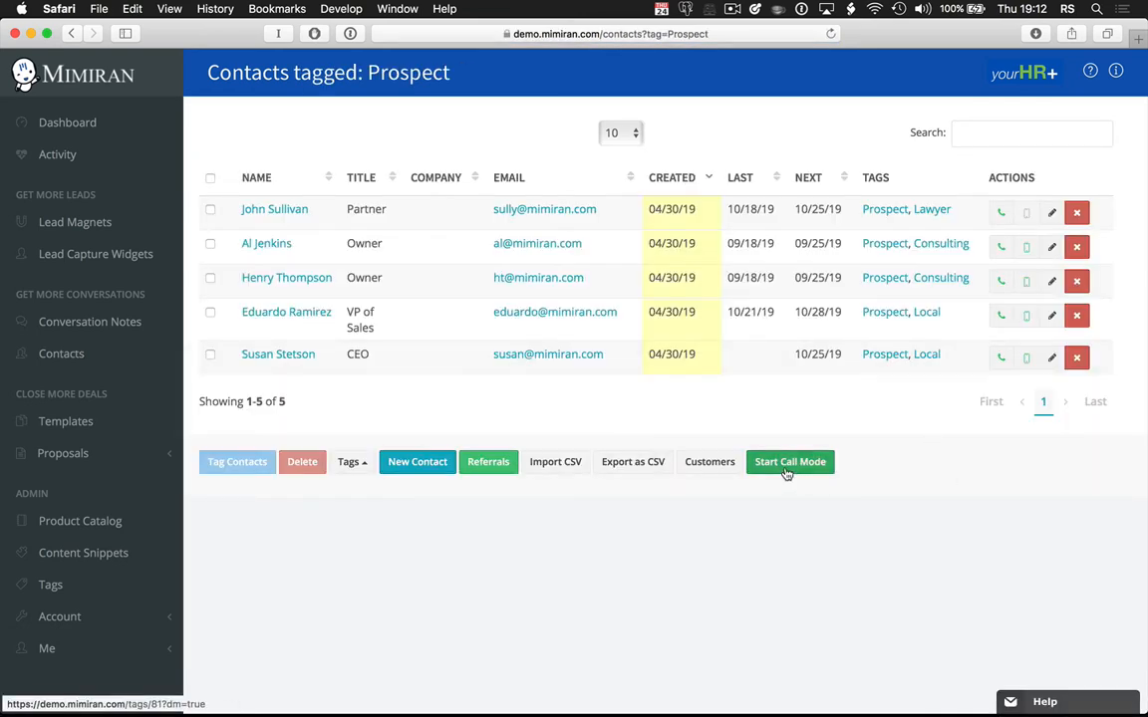
pyautogui.click(792, 464)
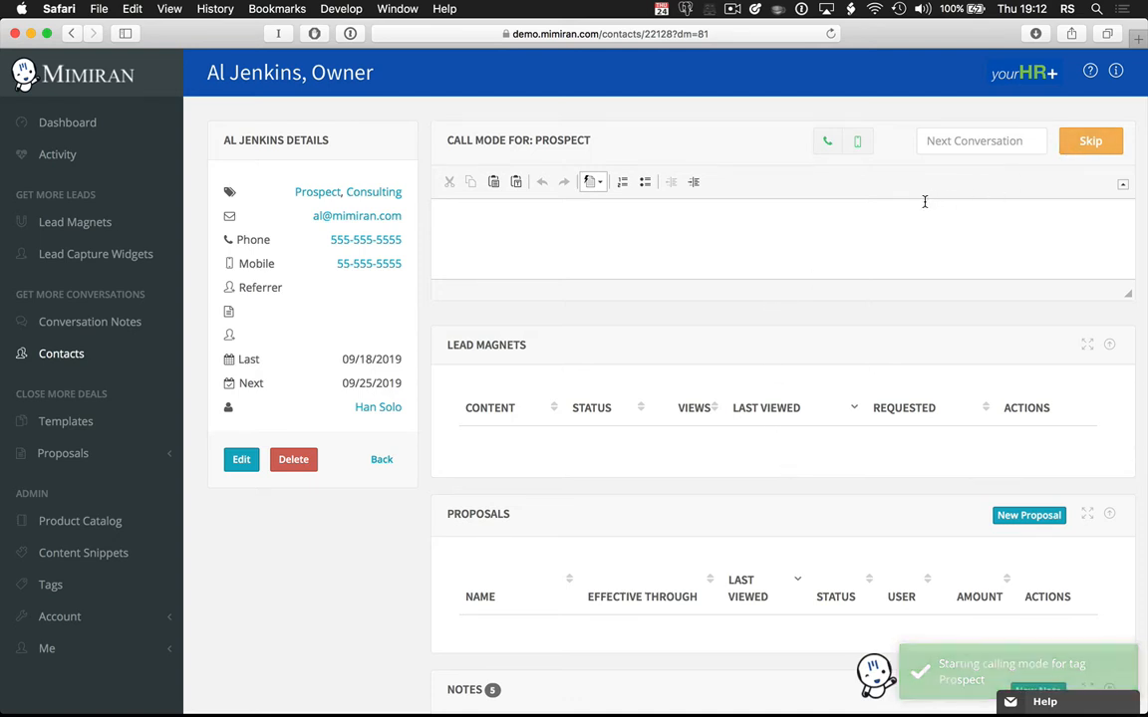
pyautogui.click(824, 144)
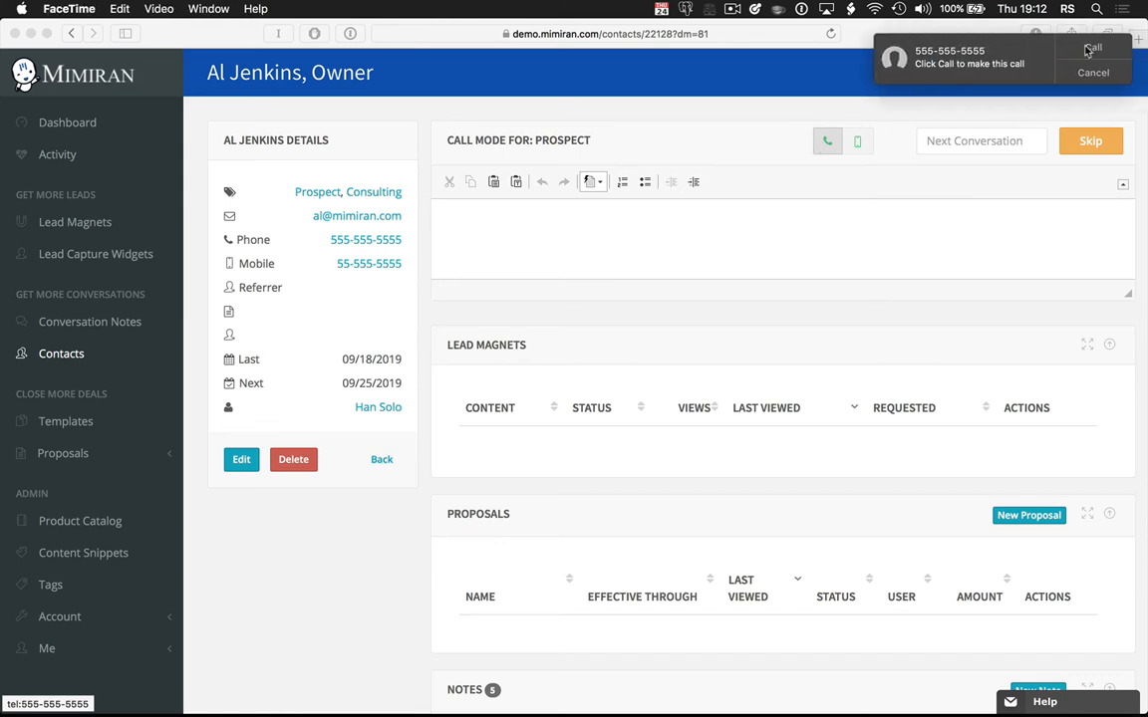
pyautogui.click(1093, 72)
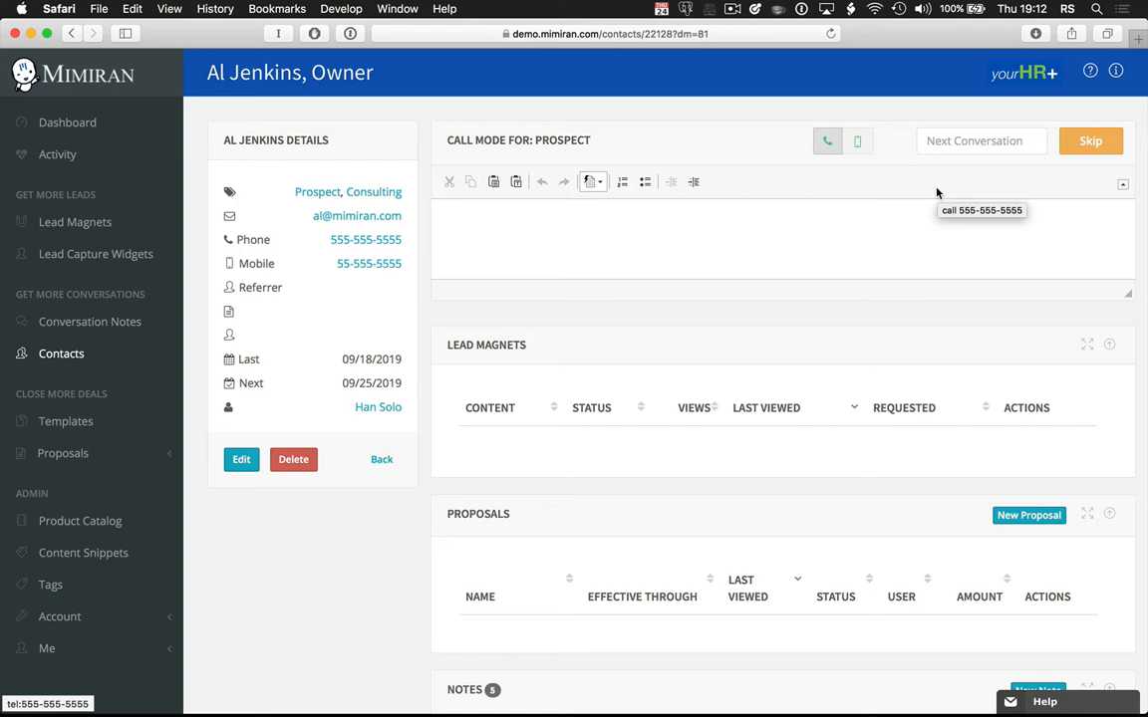
# - Write the call note line "P: at risk for lawsuit for wrongful termination, no guidelines for managers..."
pyautogui.click(806, 224)
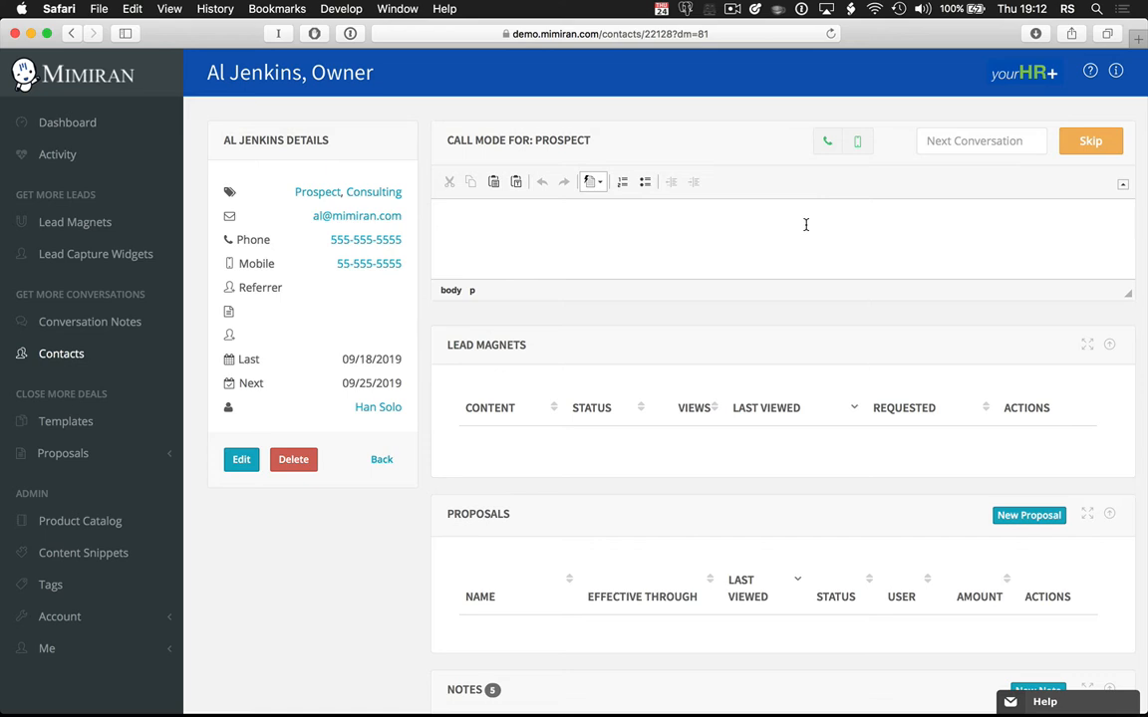
pyautogui.write('P:')
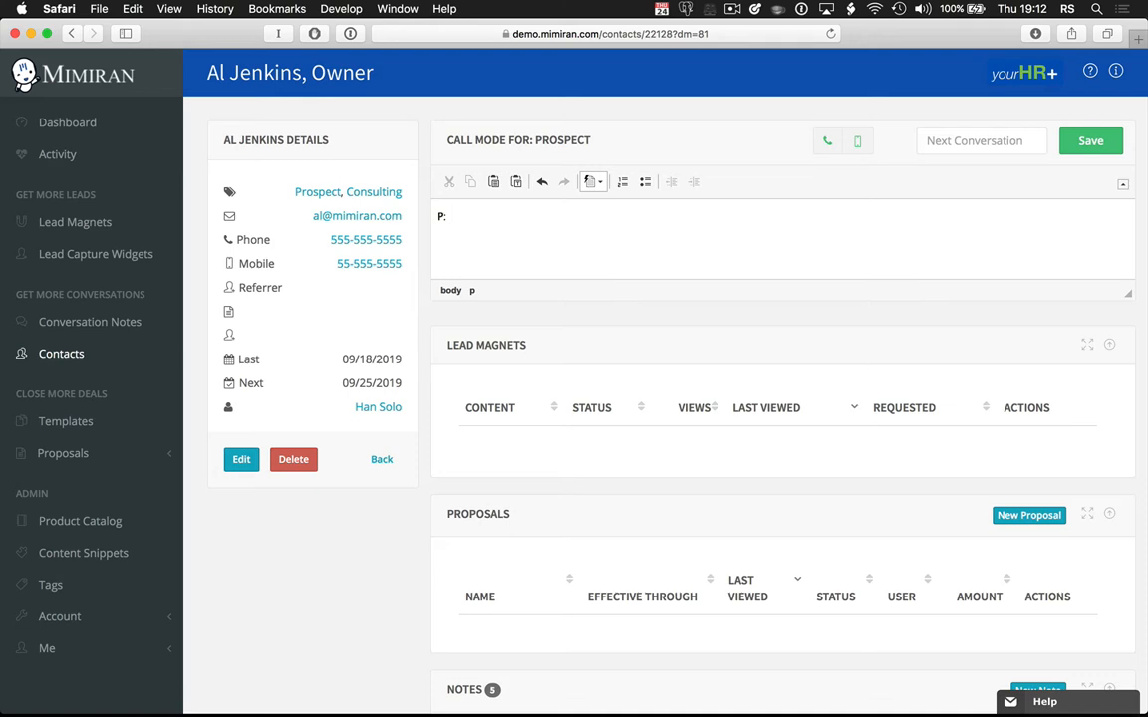
pyautogui.write('at risk for lawsuit for ')
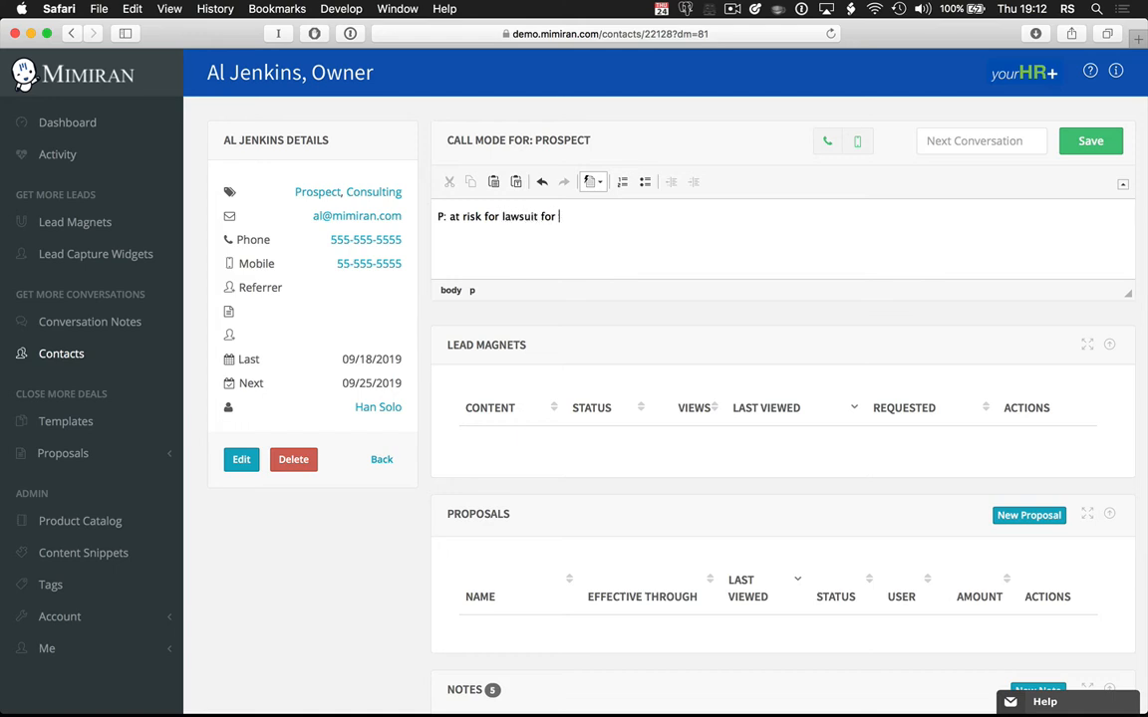
pyautogui.write('wronf')
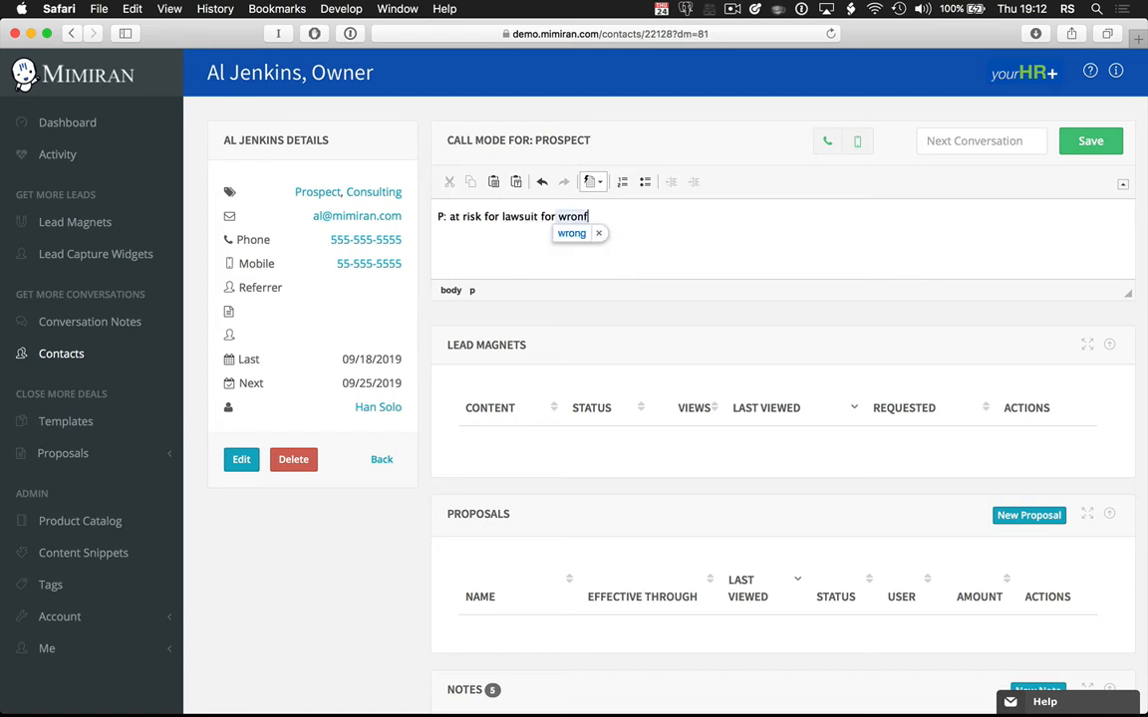
pyautogui.press('BackSpace')
pyautogui.write('gful termination')
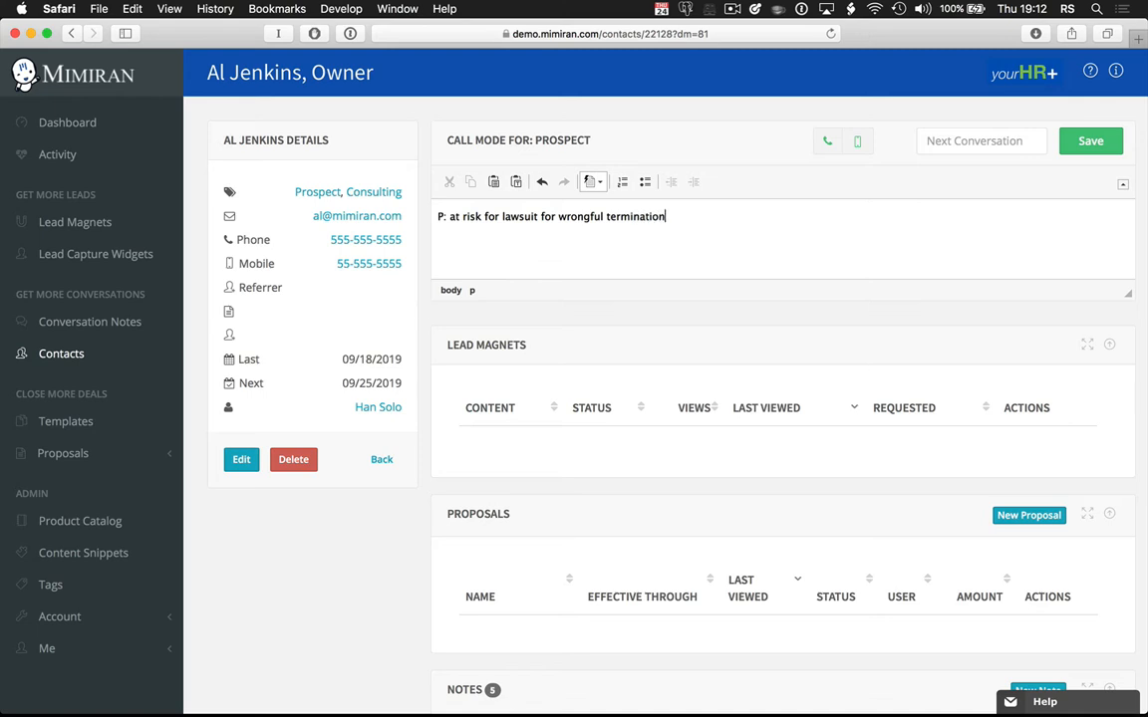
pyautogui.write(', not gu')
pyautogui.press('BackSpace')
pyautogui.press('BackSpace')
pyautogui.press('BackSpace')
pyautogui.press('BackSpace')
pyautogui.write('guidelines for manag')
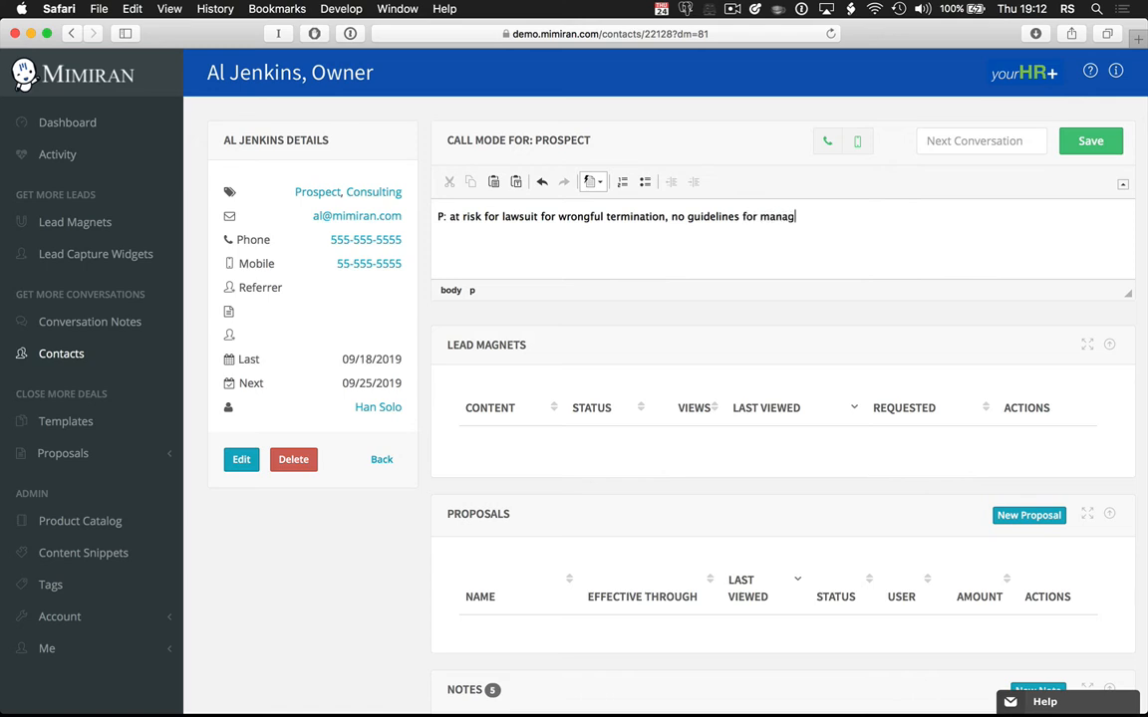
pyautogui.write('ers...')
# - Add "S:" and "B:" lines to the call note and save it to move to the next prospect
pyautogui.press('Return')
pyautogui.write('S:')
pyautogui.press('Return')
pyautogui.write('B:')
pyautogui.click(1087, 158)
pyautogui.click(1087, 152)
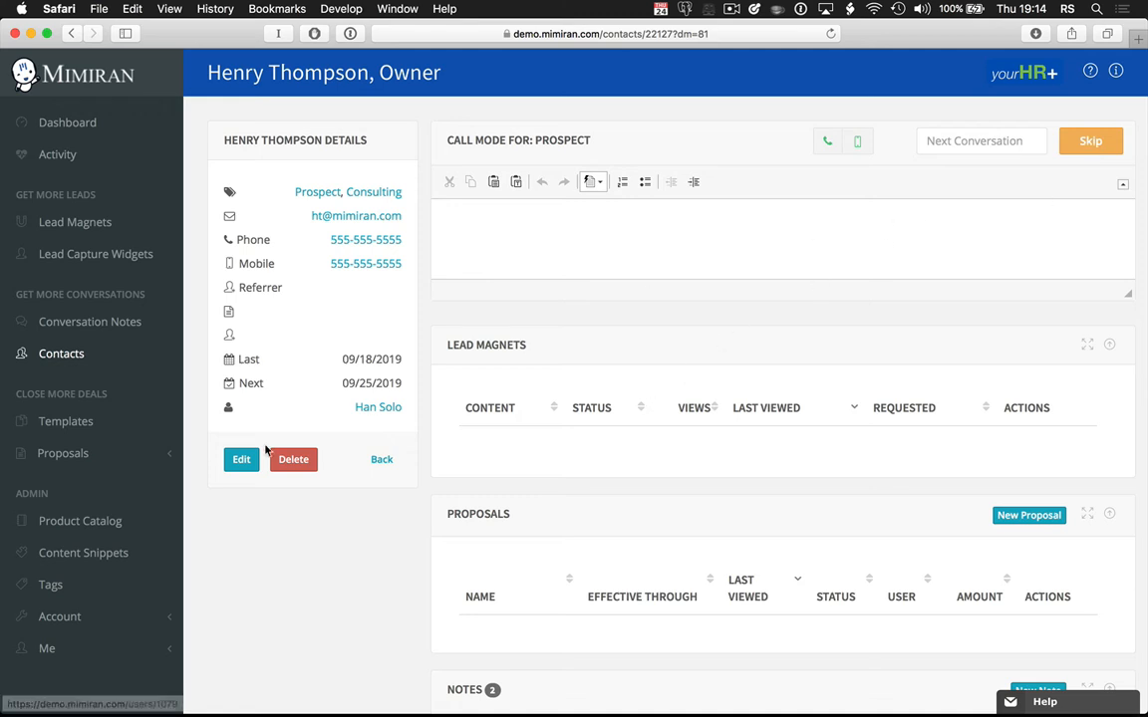
# - Reopen the record of the contact whose call note was saved and check the last conversation date
pyautogui.click(110, 454)
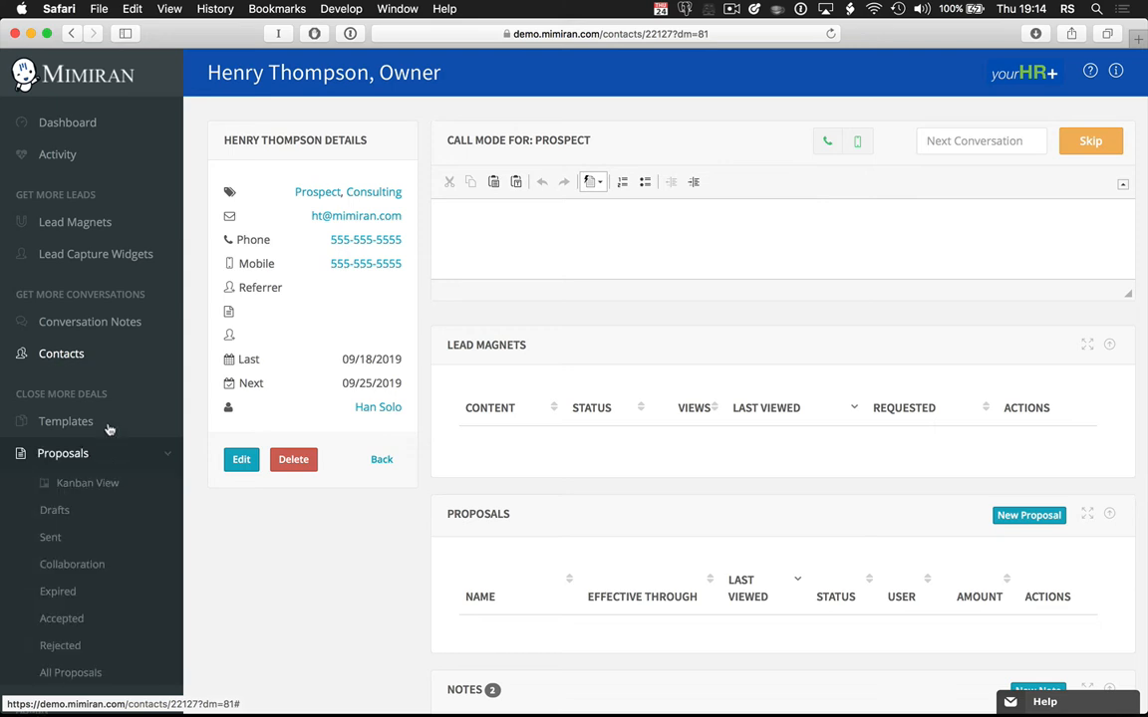
pyautogui.click(87, 357)
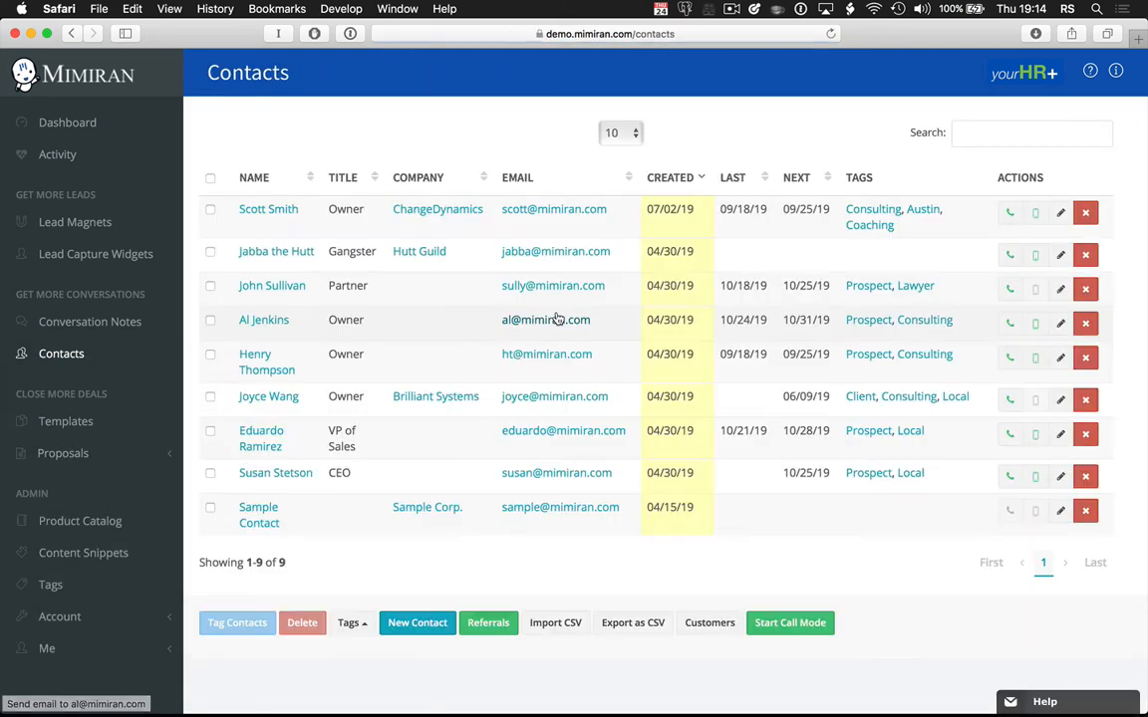
pyautogui.click(265, 323)
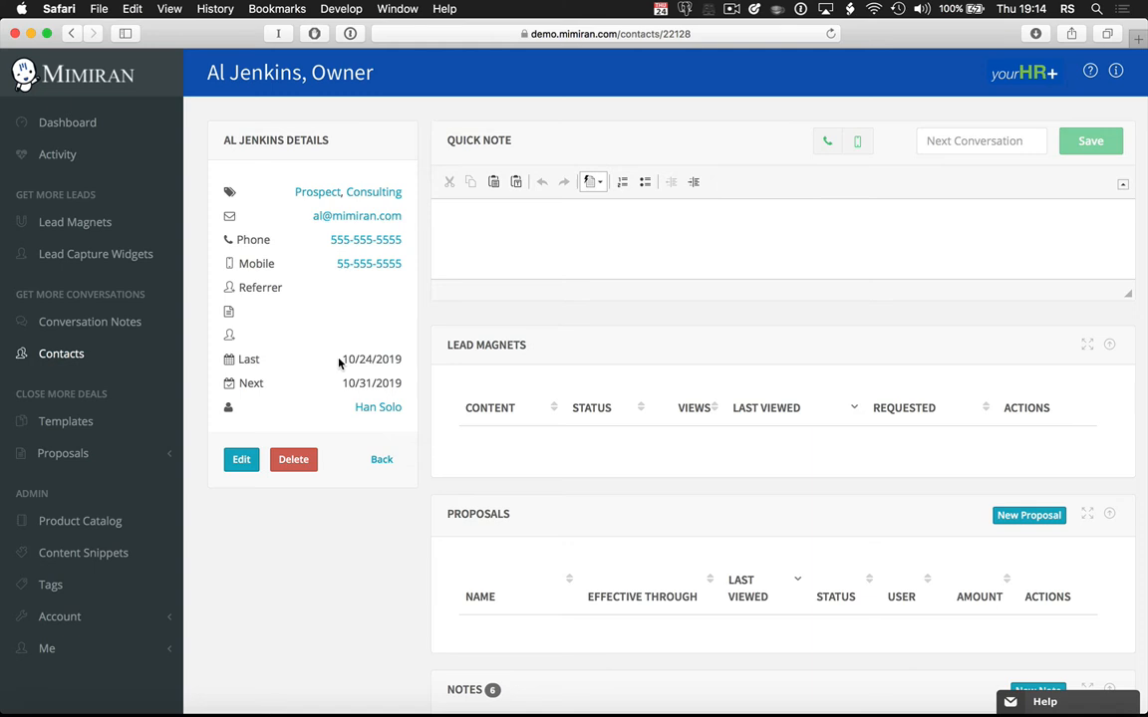
pyautogui.moveTo(342, 360); pyautogui.dragTo(403, 362)
pyautogui.click(404, 362)
pyautogui.doubleClick(402, 361)
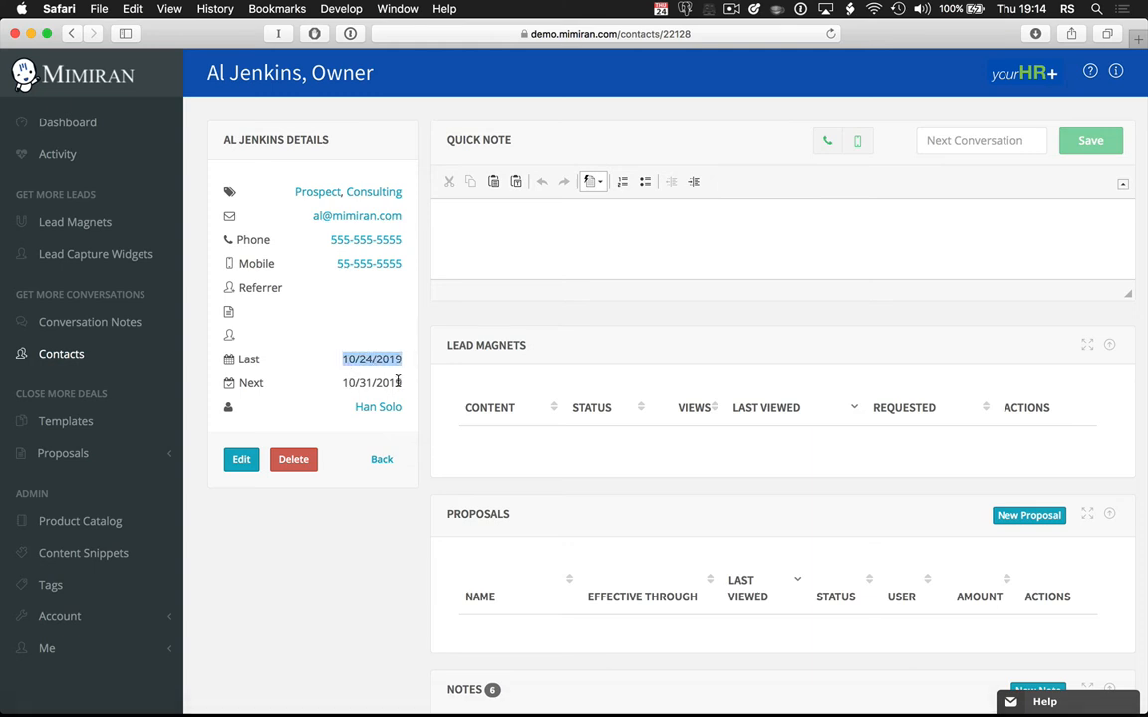
# - Create a proposal template from the Fill in the Blank HR Proposal sample, name it "My Proposal Template" and continue to its content
pyautogui.click(1029, 516)
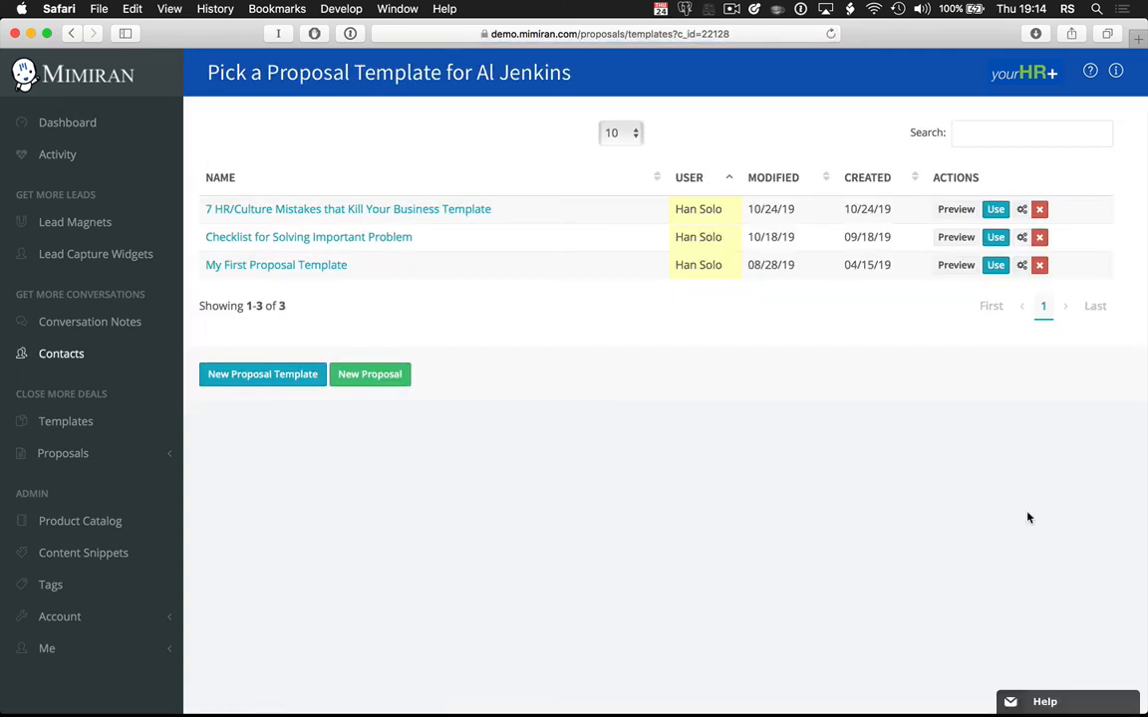
pyautogui.click(243, 376)
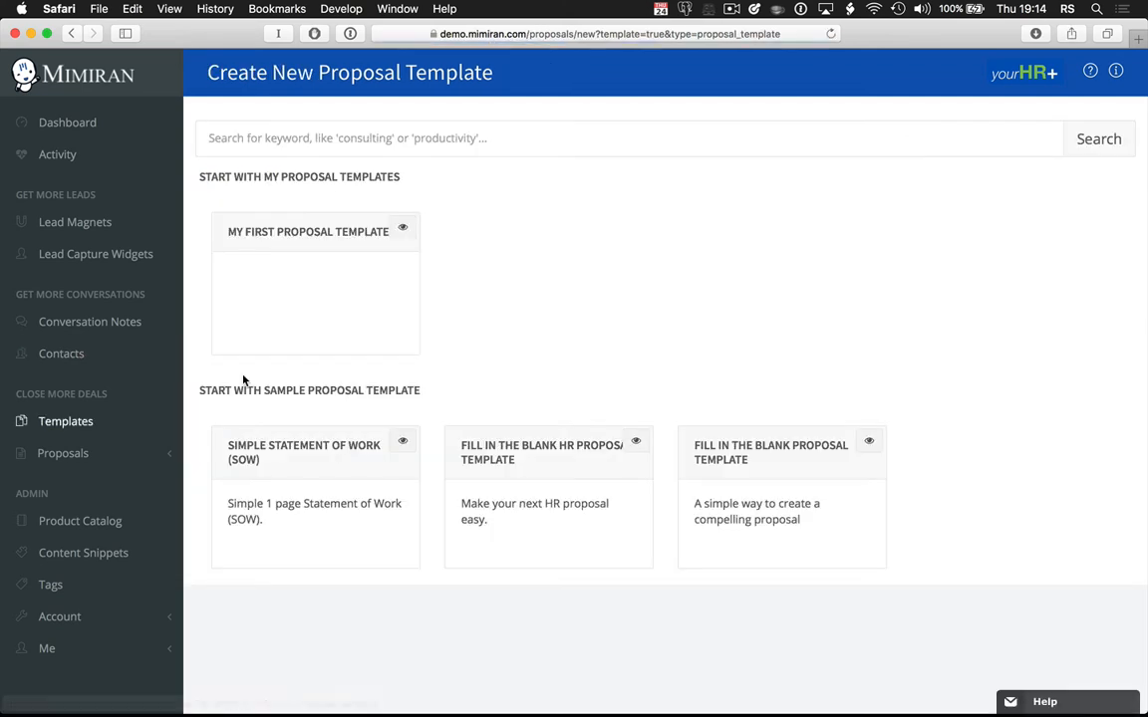
pyautogui.click(535, 458)
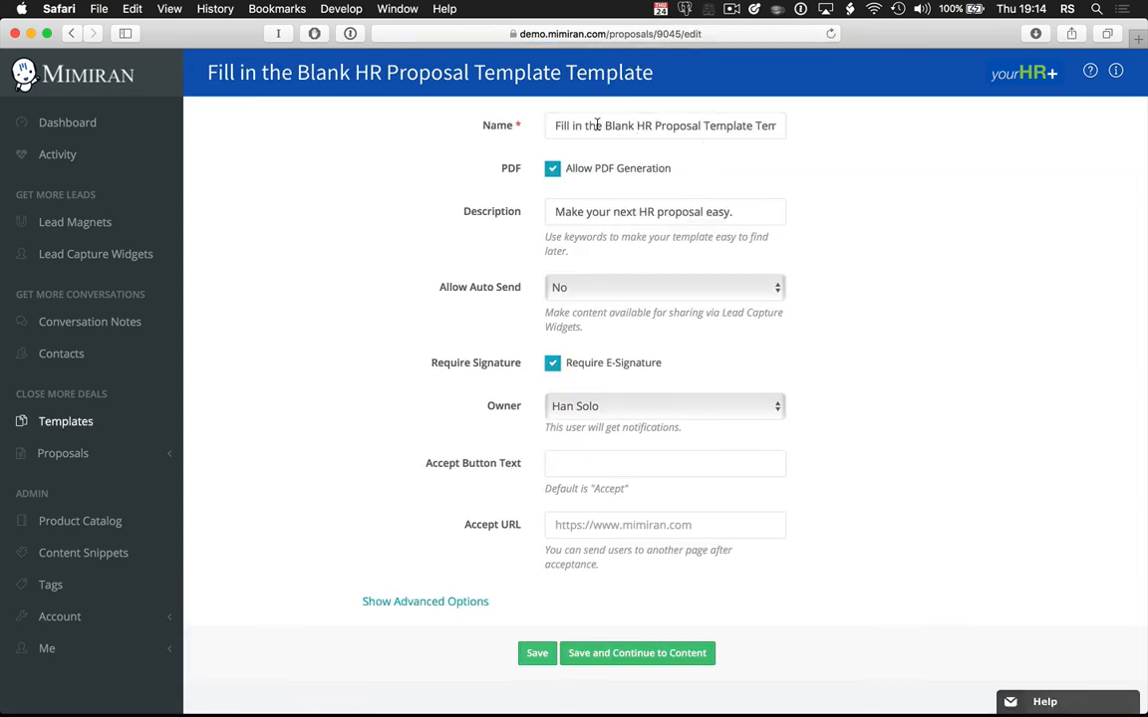
pyautogui.moveTo(555, 125); pyautogui.dragTo(814, 122)
pyautogui.write('M')
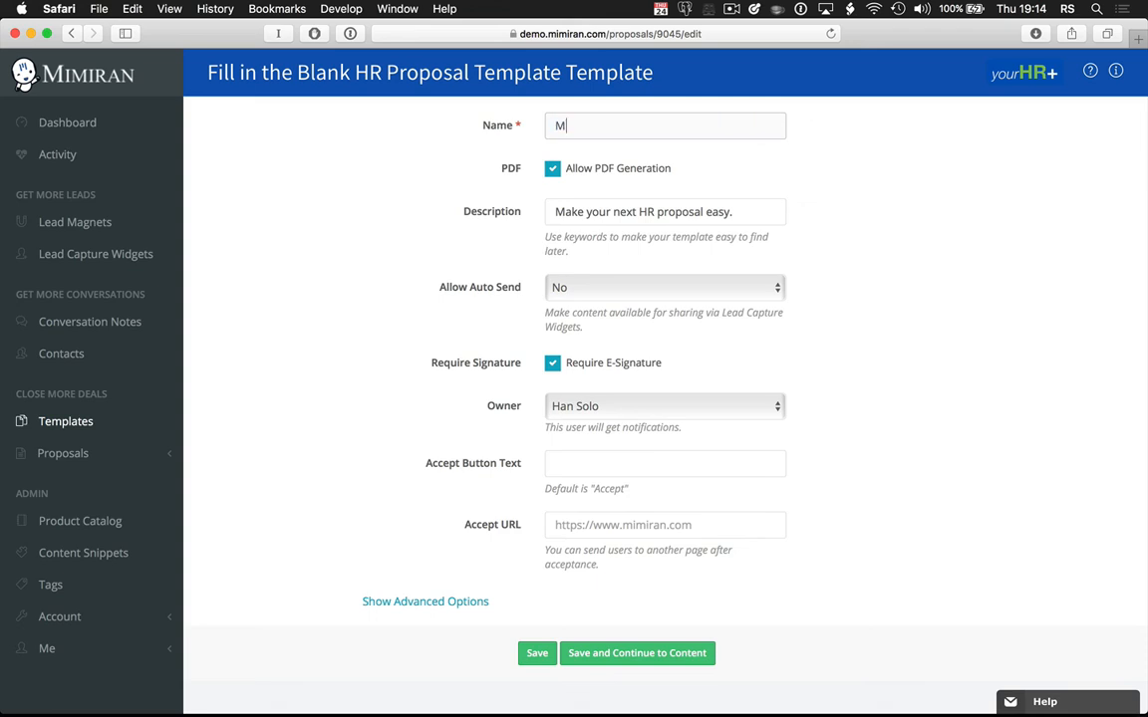
pyautogui.write('y Proposal Template')
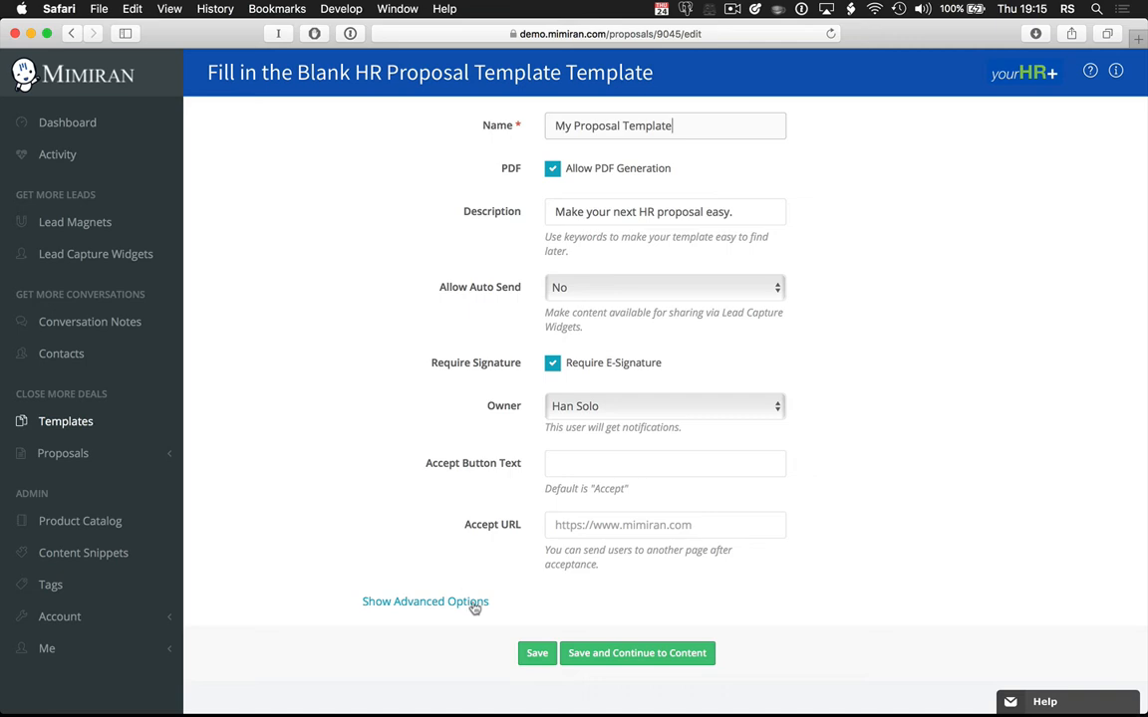
pyautogui.click(588, 654)
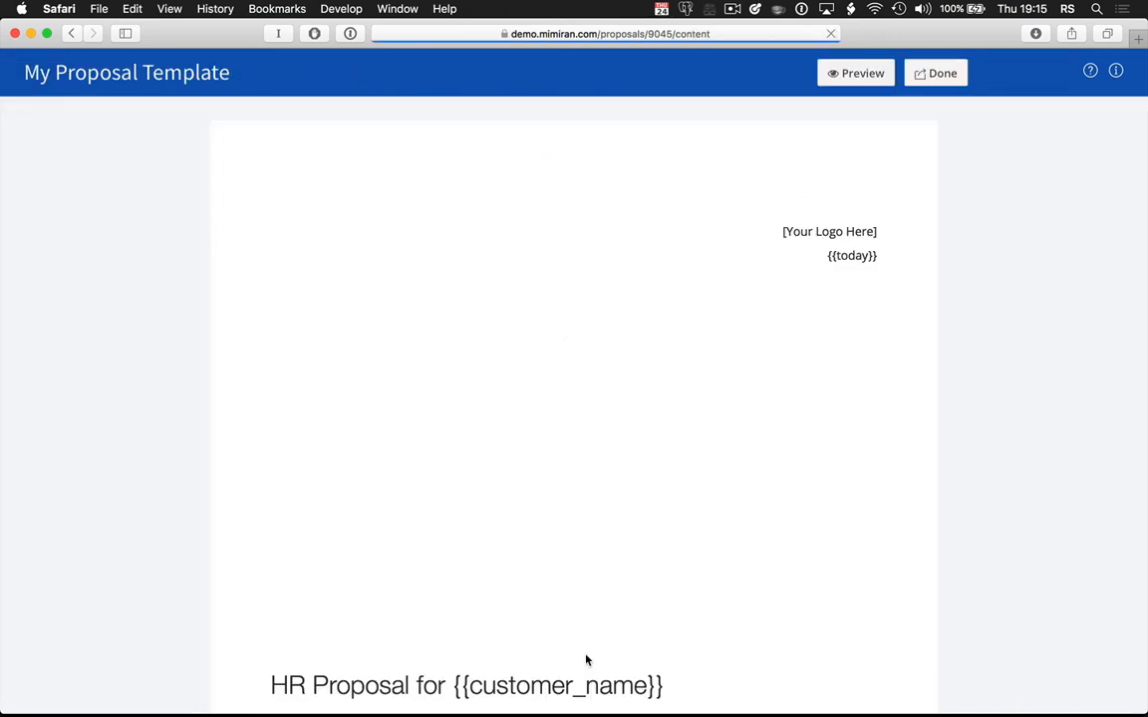
# - Review the template's content from the cover's merge fields through the quote options, terms, personal story and signature block, and finish content editing
pyautogui.scroll(-2, 441, 399)
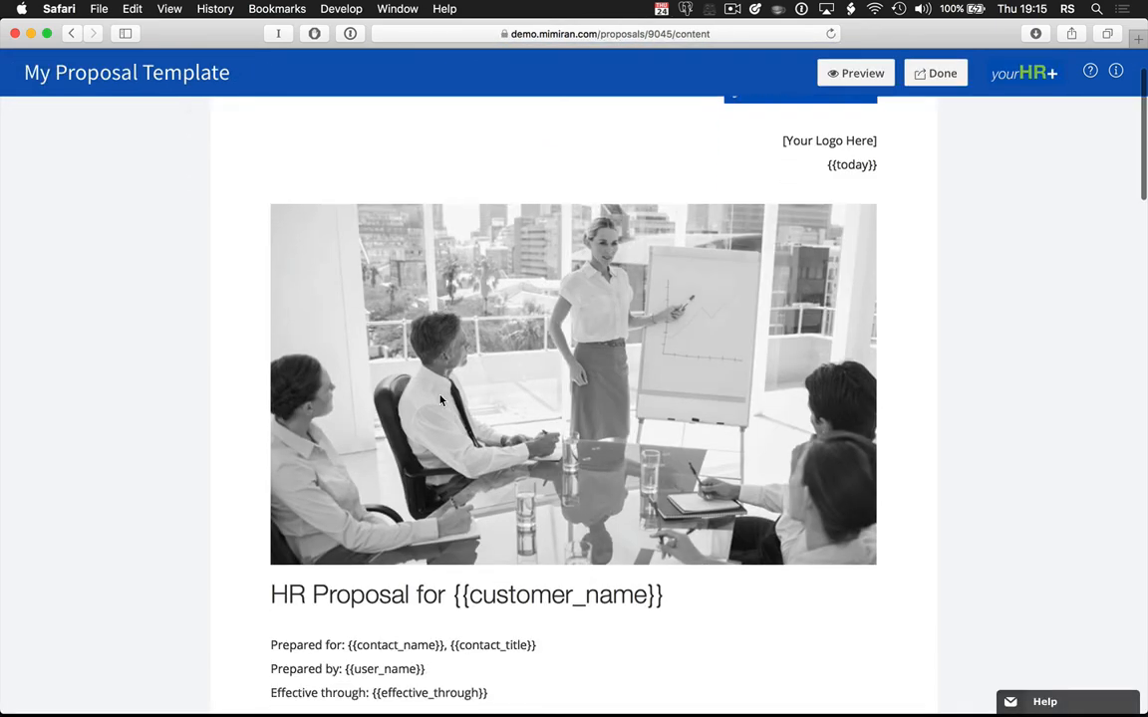
pyautogui.scroll(3, 441, 399)
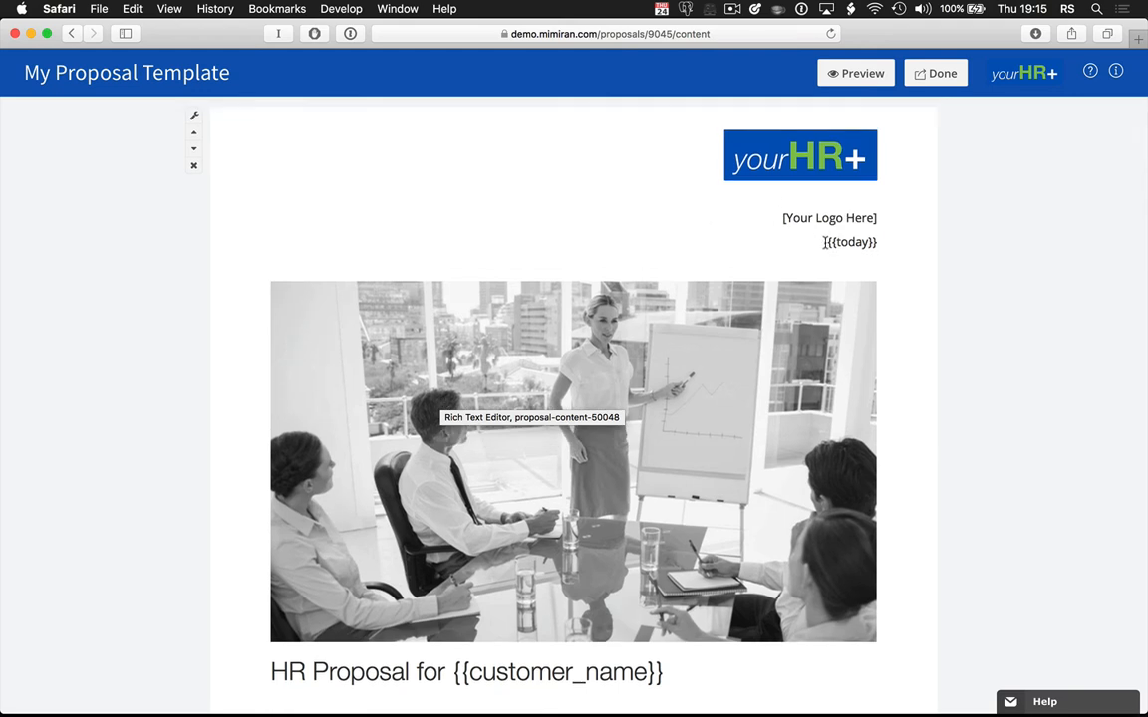
pyautogui.moveTo(826, 242); pyautogui.dragTo(879, 244)
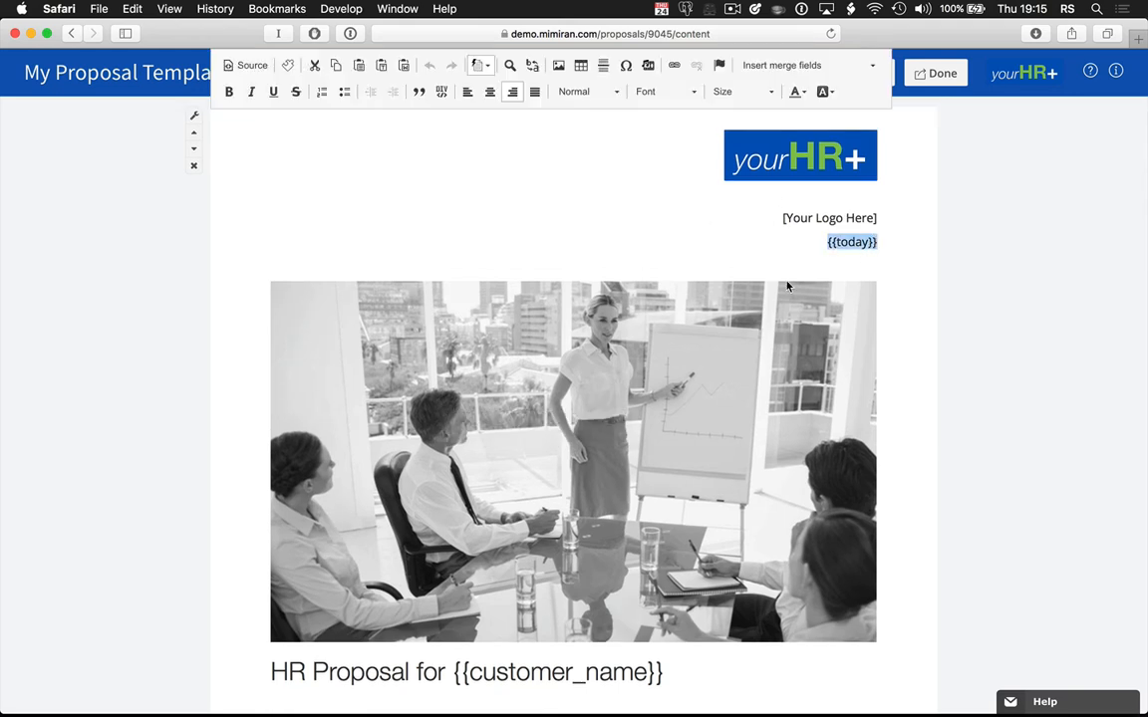
pyautogui.click(824, 244)
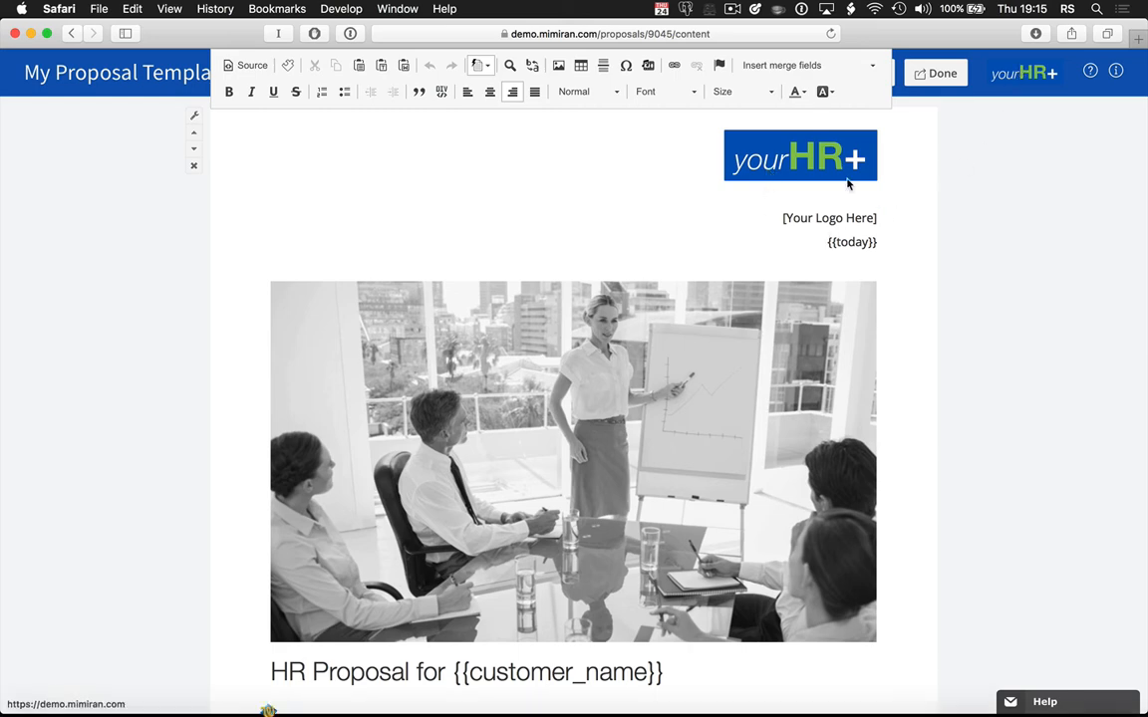
pyautogui.scroll(-10, 625, 430)
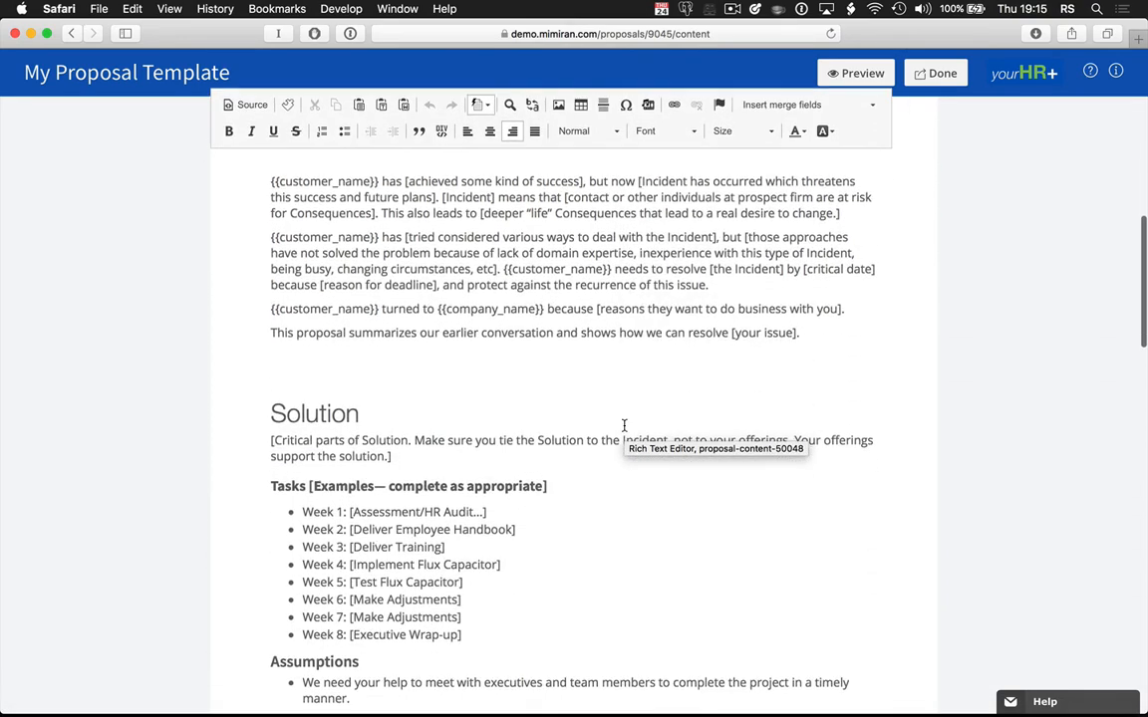
pyautogui.scroll(-3, 625, 429)
pyautogui.scroll(-6, 624, 426)
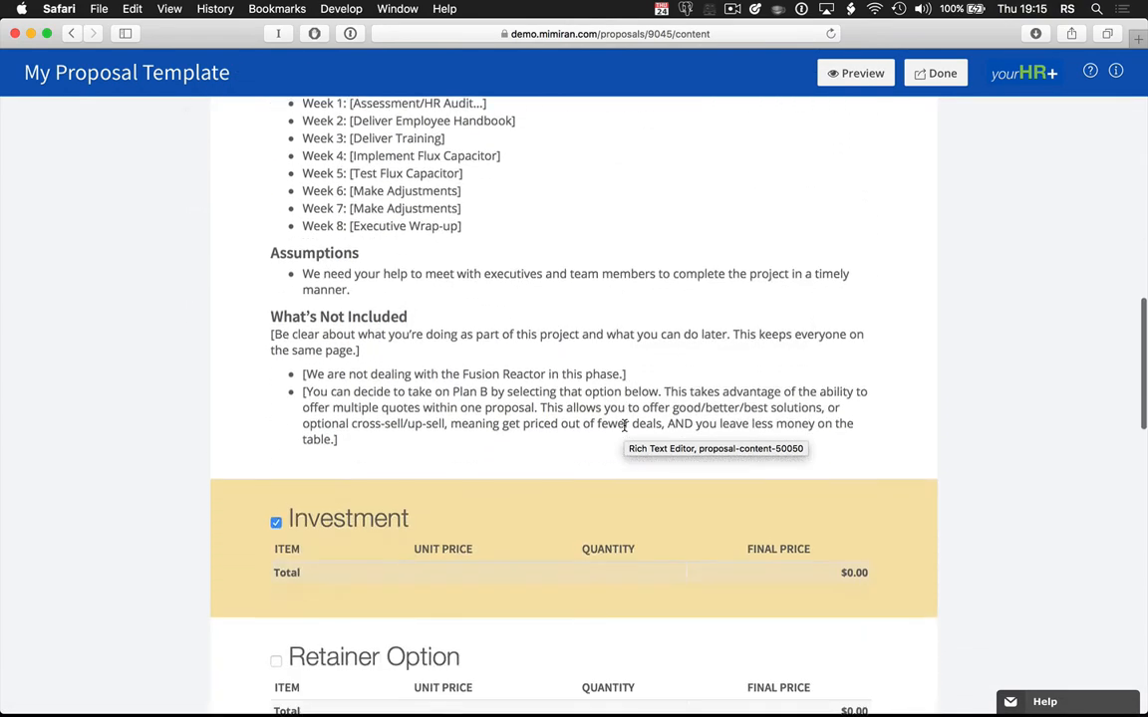
pyautogui.scroll(-3, 625, 430)
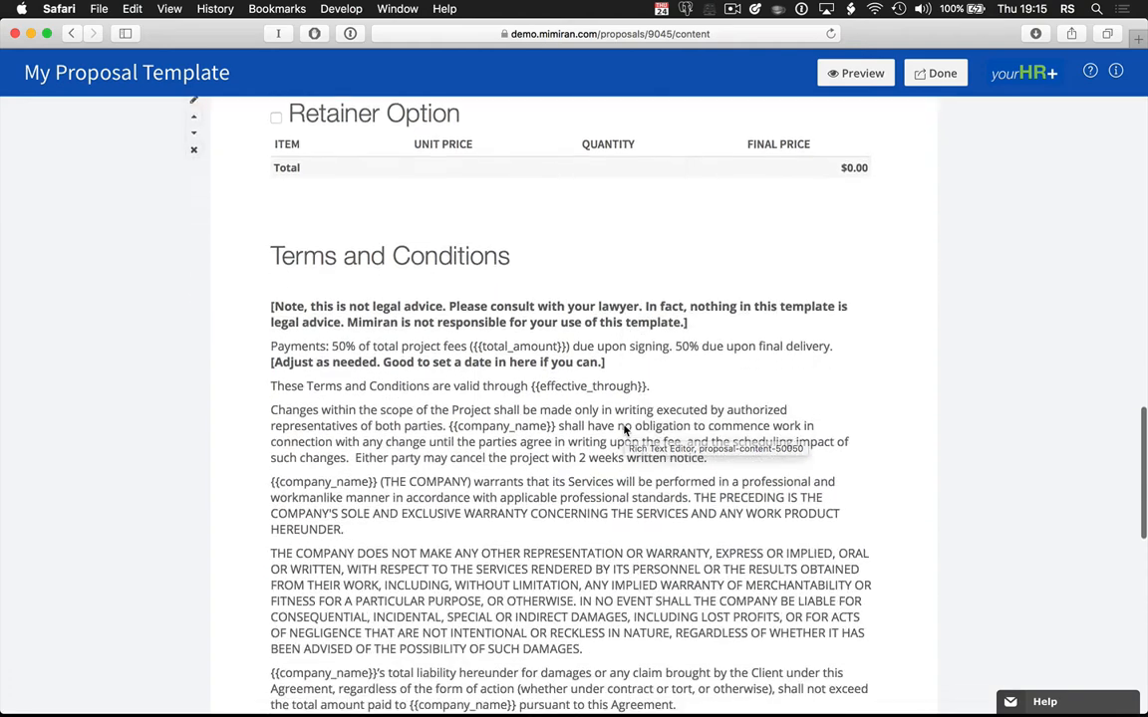
pyautogui.scroll(4, 623, 289)
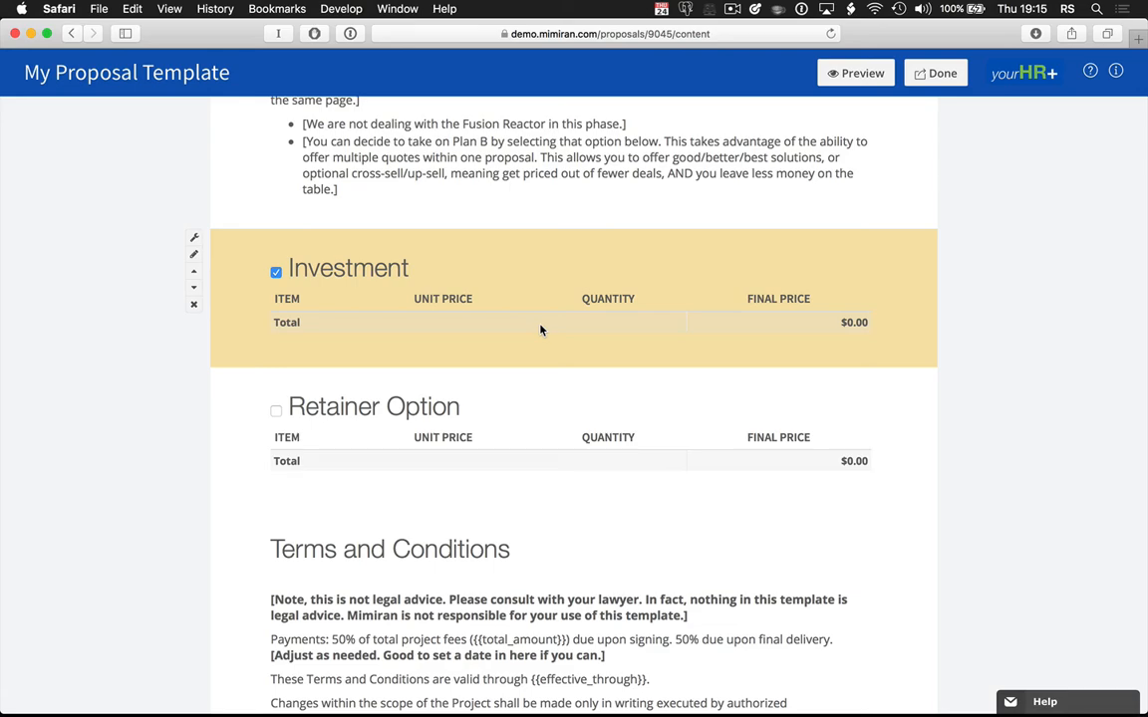
pyautogui.scroll(-10, 541, 329)
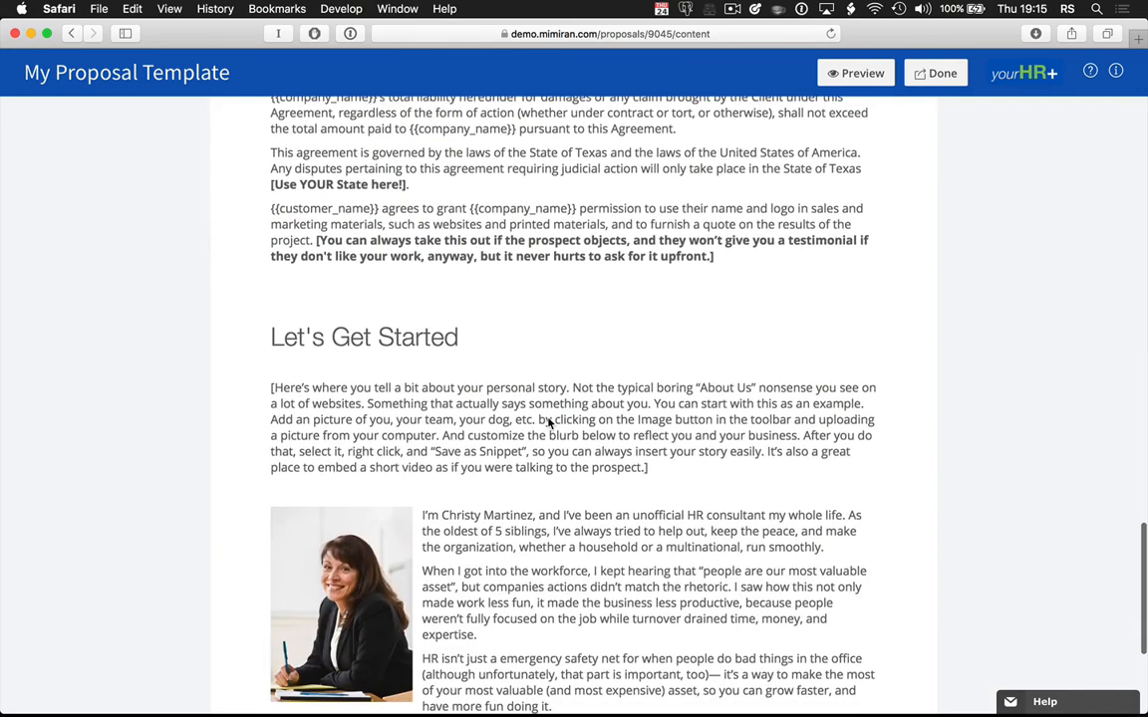
pyautogui.scroll(-5, 546, 423)
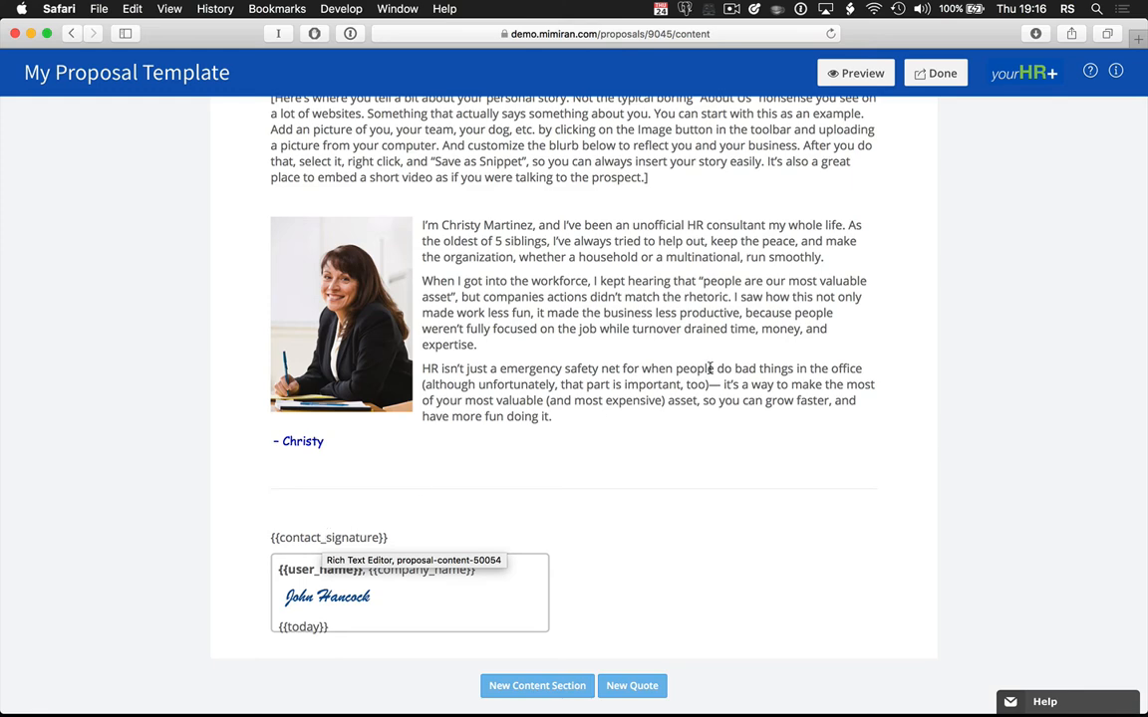
pyautogui.click(937, 74)
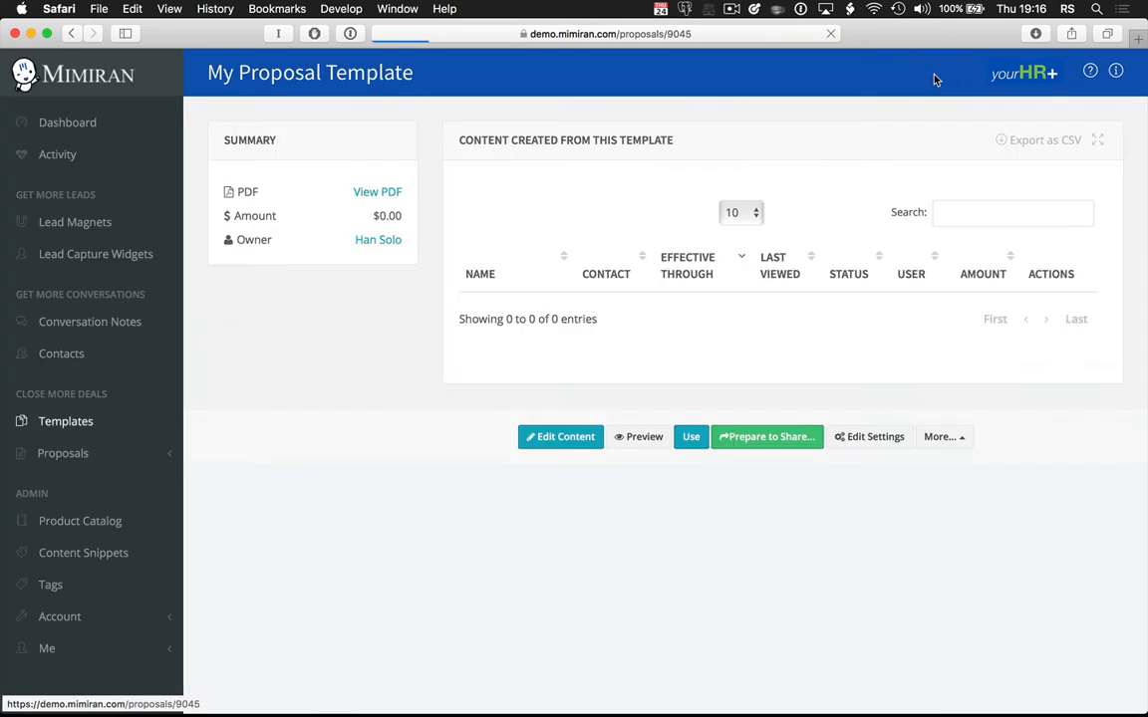
# - Start a proposal from My Proposal Template and name it "Employee Training Proposal"
pyautogui.click(87, 422)
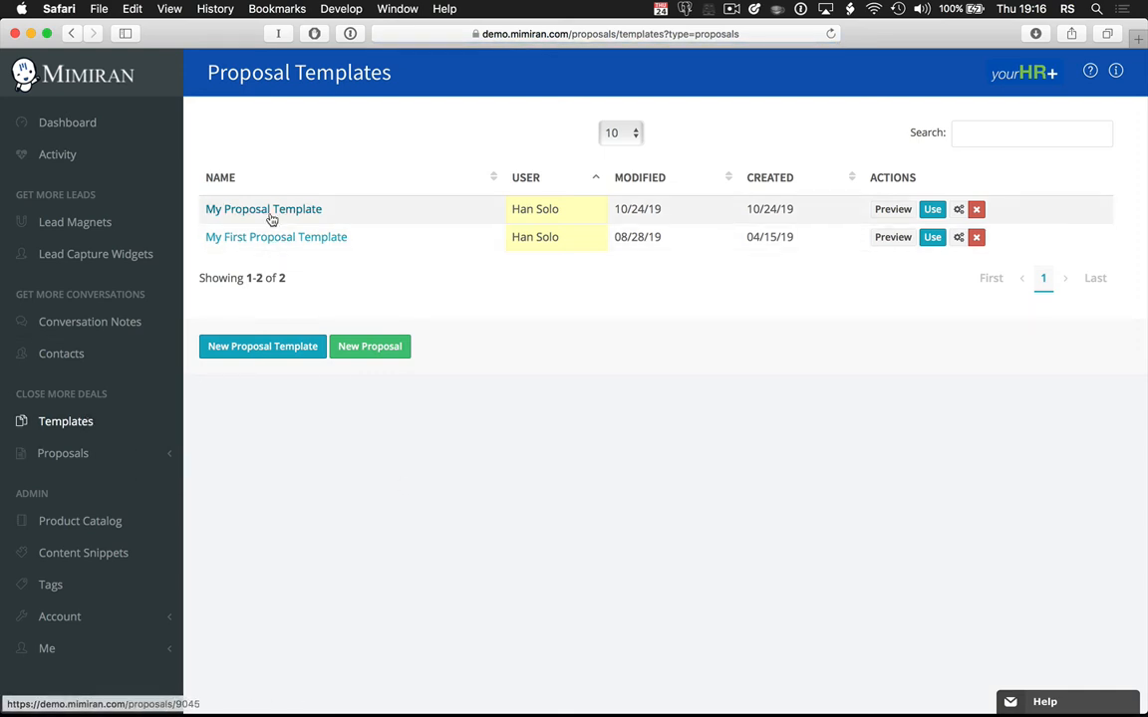
pyautogui.click(932, 209)
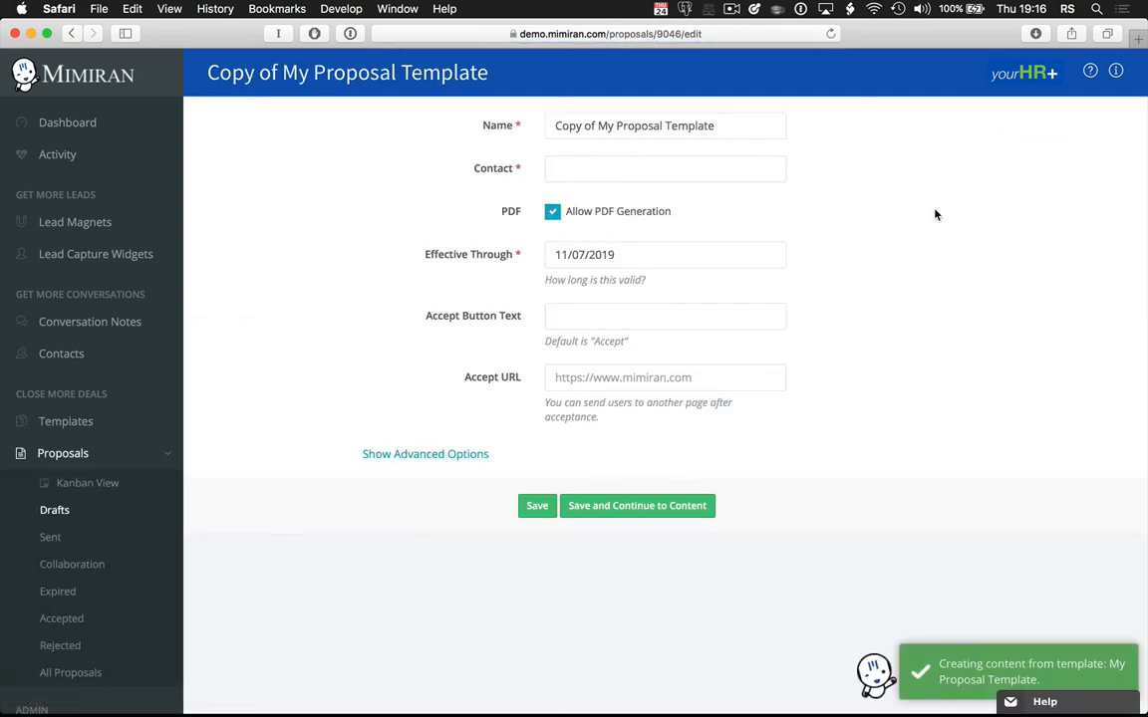
pyautogui.moveTo(739, 126); pyautogui.dragTo(550, 127)
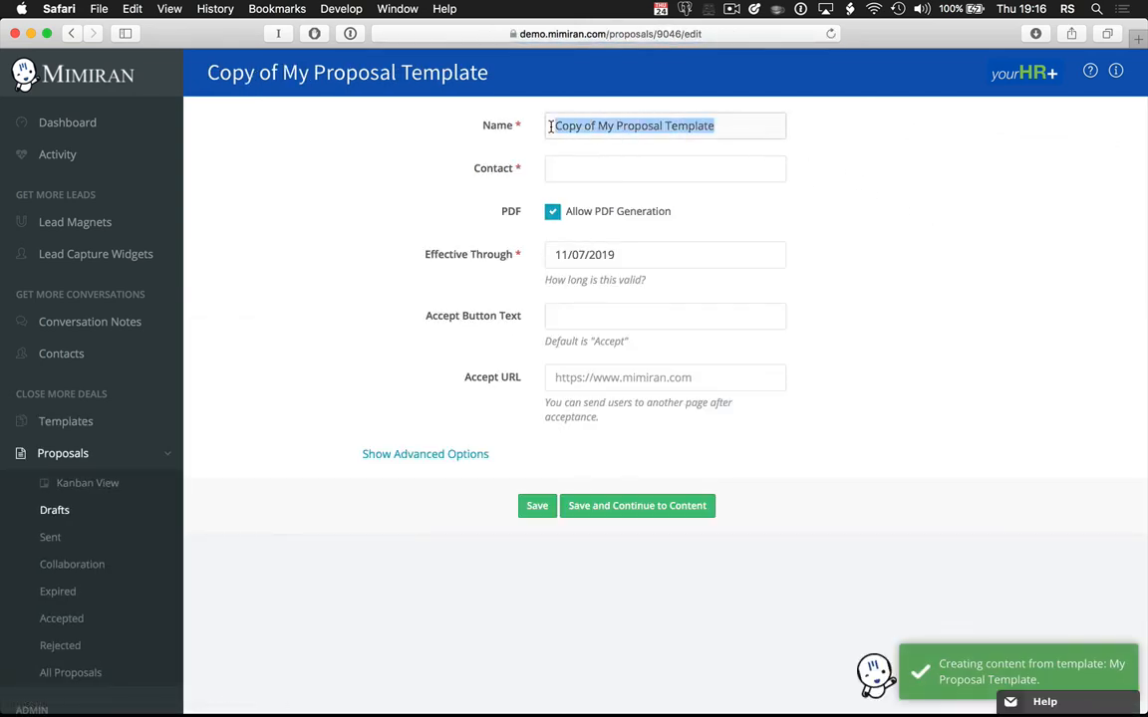
pyautogui.write('Employe')
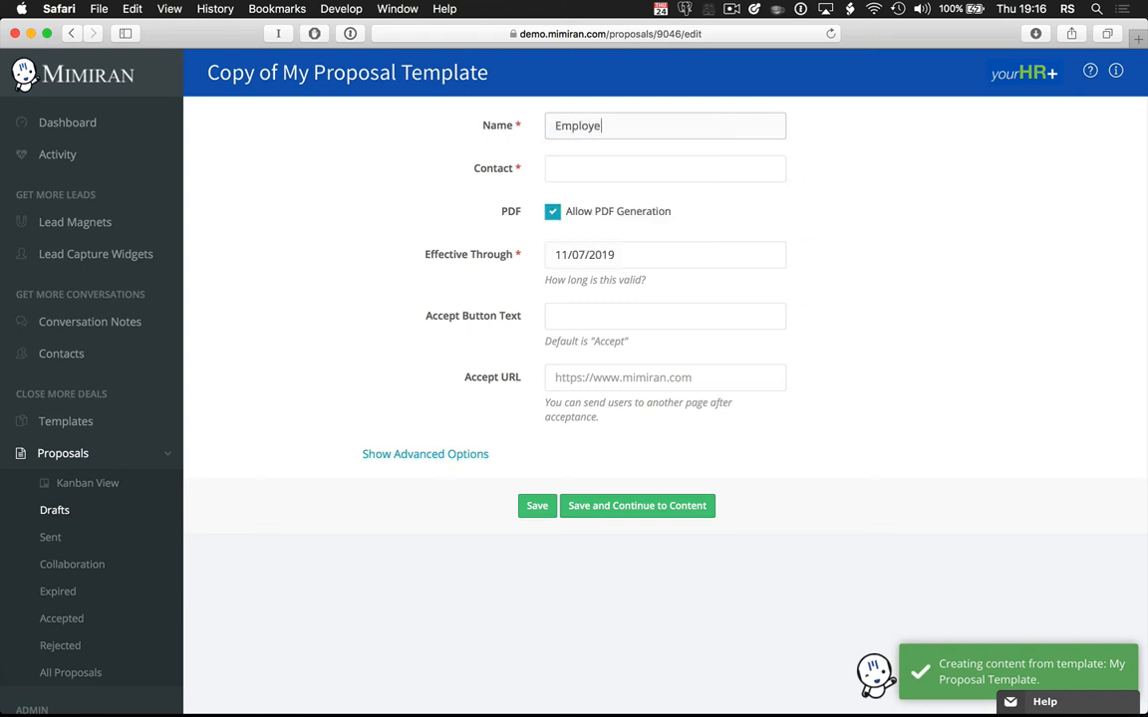
pyautogui.write('e Traini')
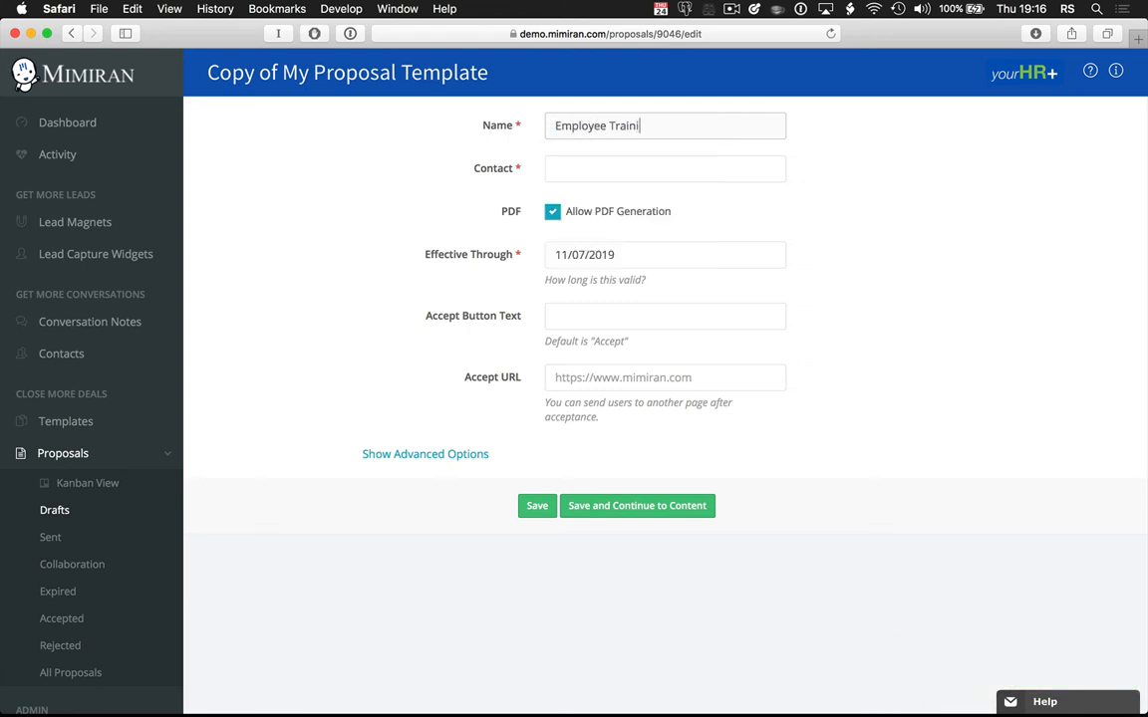
pyautogui.write('ng Proposal')
# - Assign the existing prospect as the proposal's contact, then save the settings and continue to the content
pyautogui.press('Tab')
pyautogui.write('Al jen')
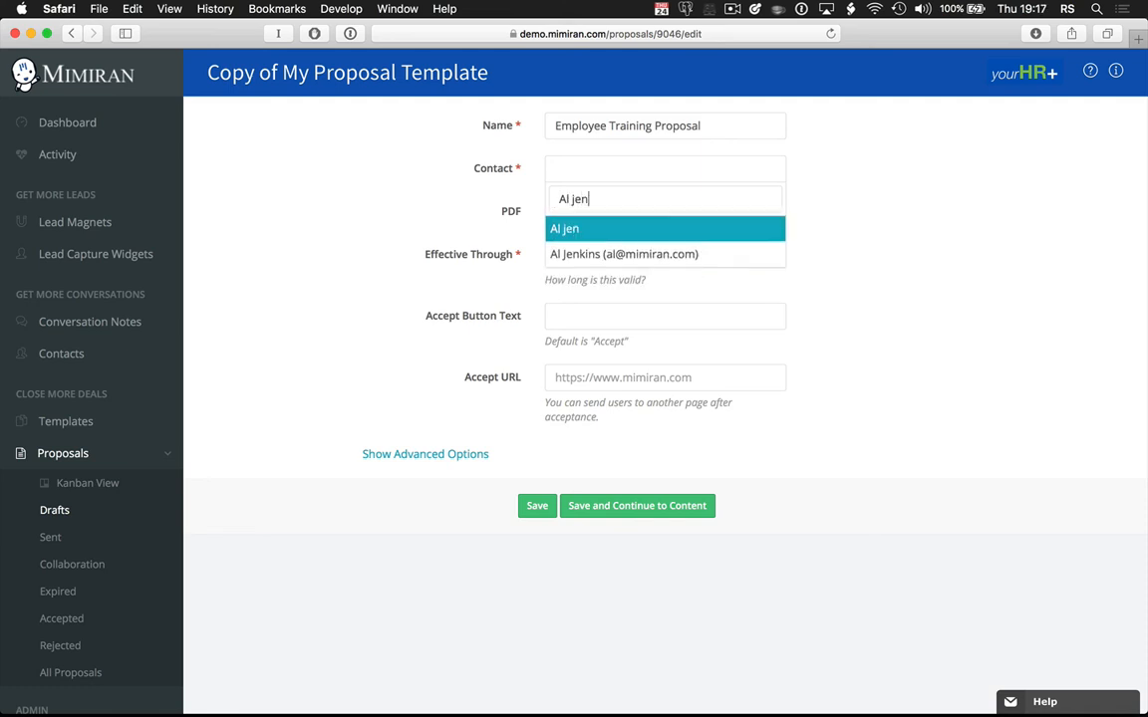
pyautogui.click(642, 254)
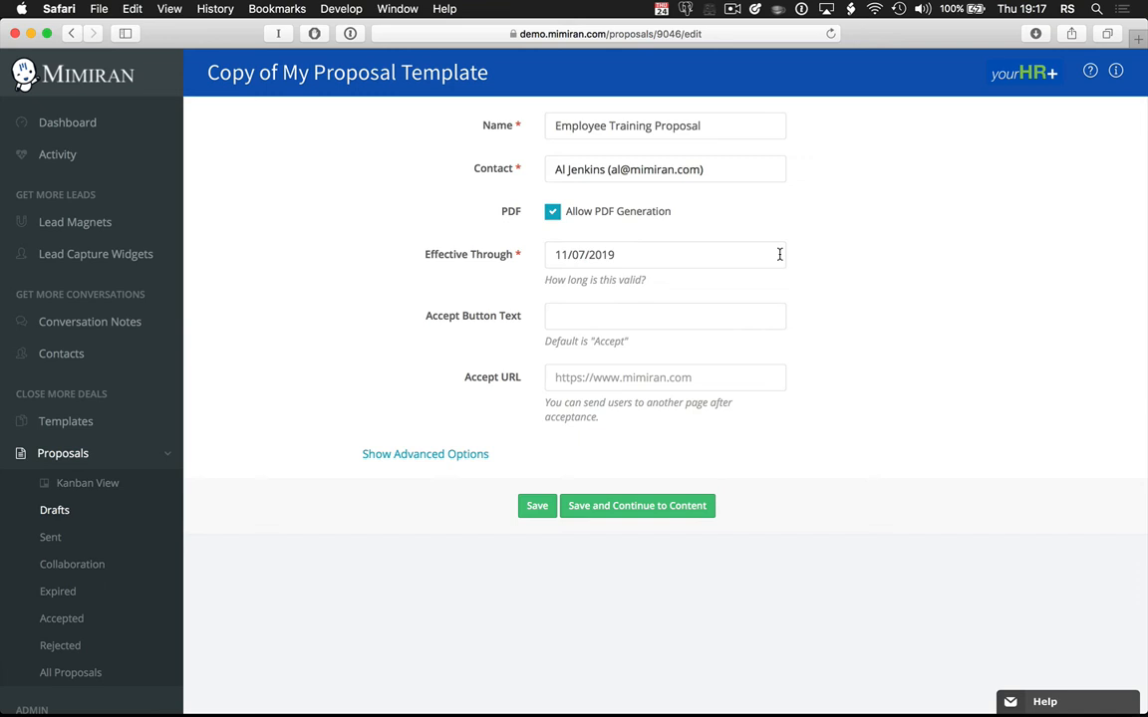
pyautogui.click(629, 506)
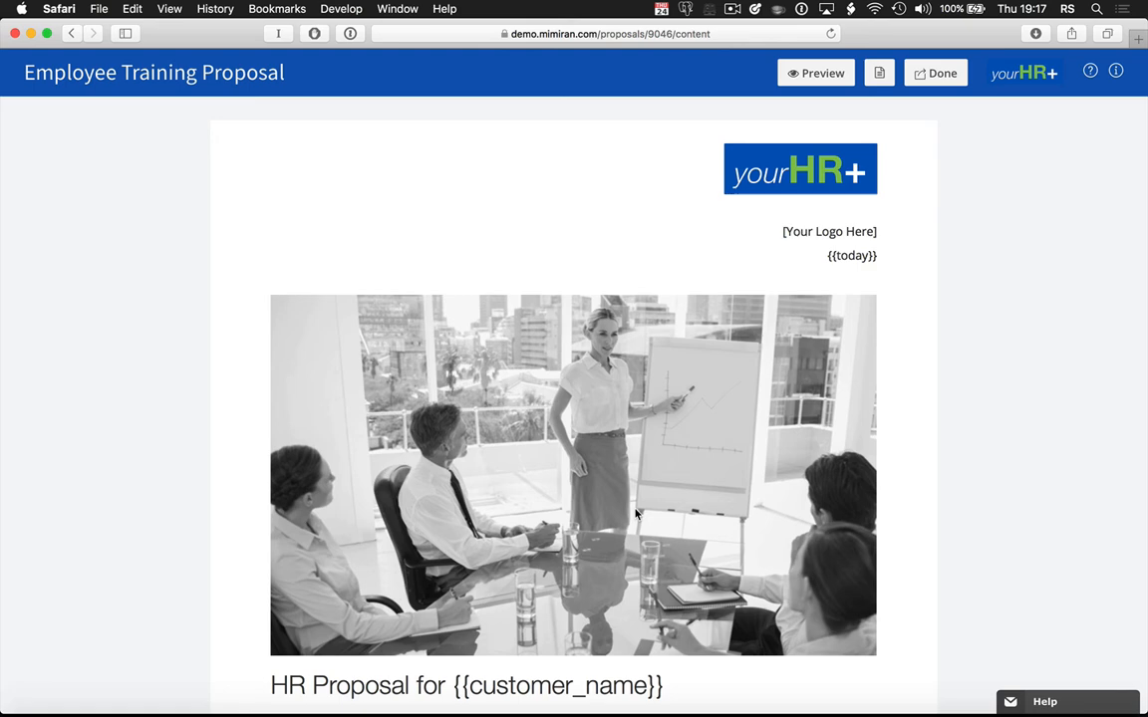
# - Show the contact's notes beside the proposal and filter them by "P:"
pyautogui.scroll(-5, 1027, 210)
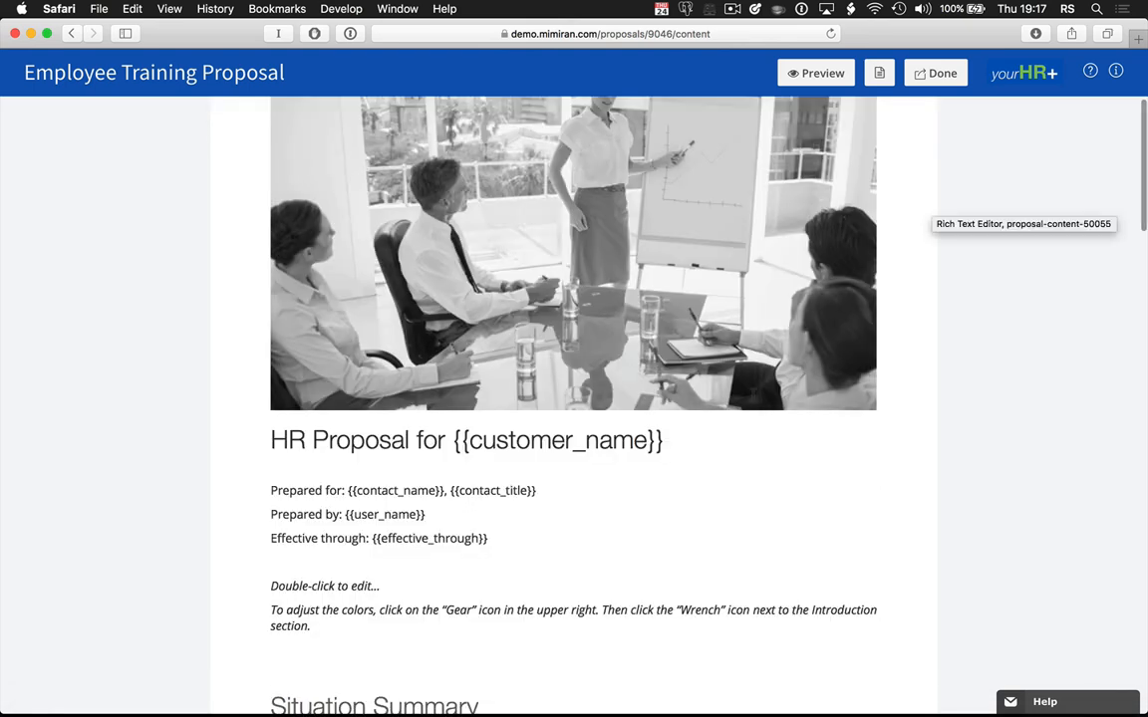
pyautogui.click(880, 76)
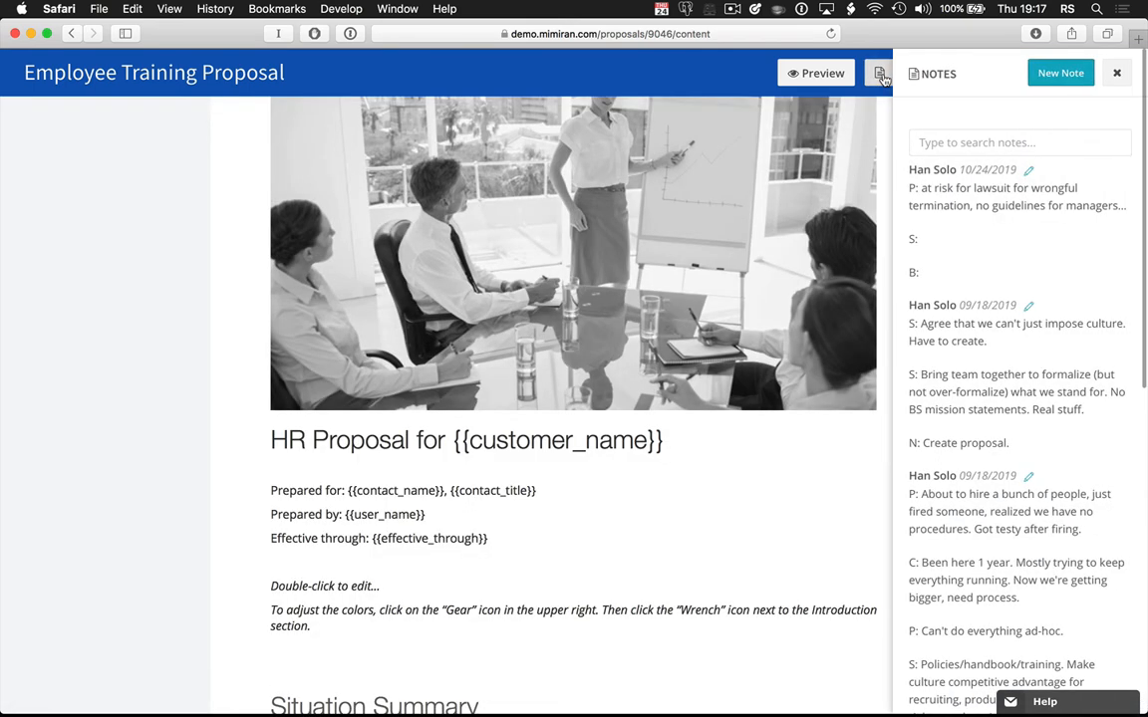
pyautogui.click(936, 145)
pyautogui.write('P:')
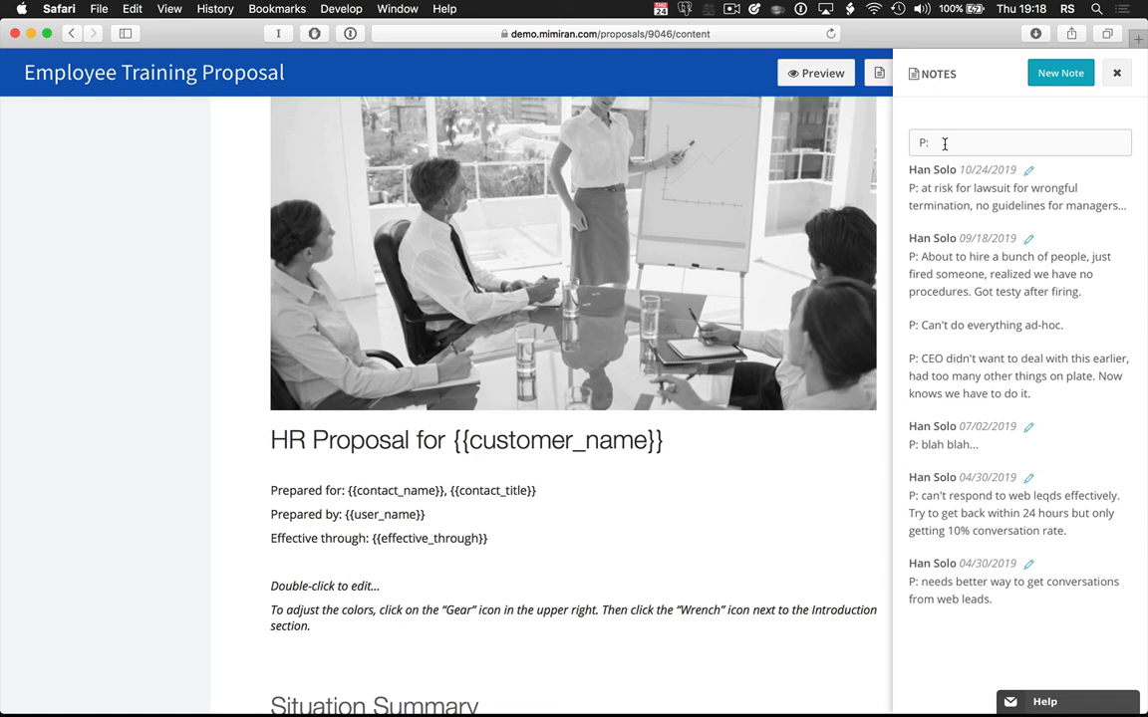
# - Copy "at risk for lawsuit for wrongful termination, no guidelines for managers..." from the notes into the Situation Summary, just before [Incident]
pyautogui.scroll(-8, 588, 553)
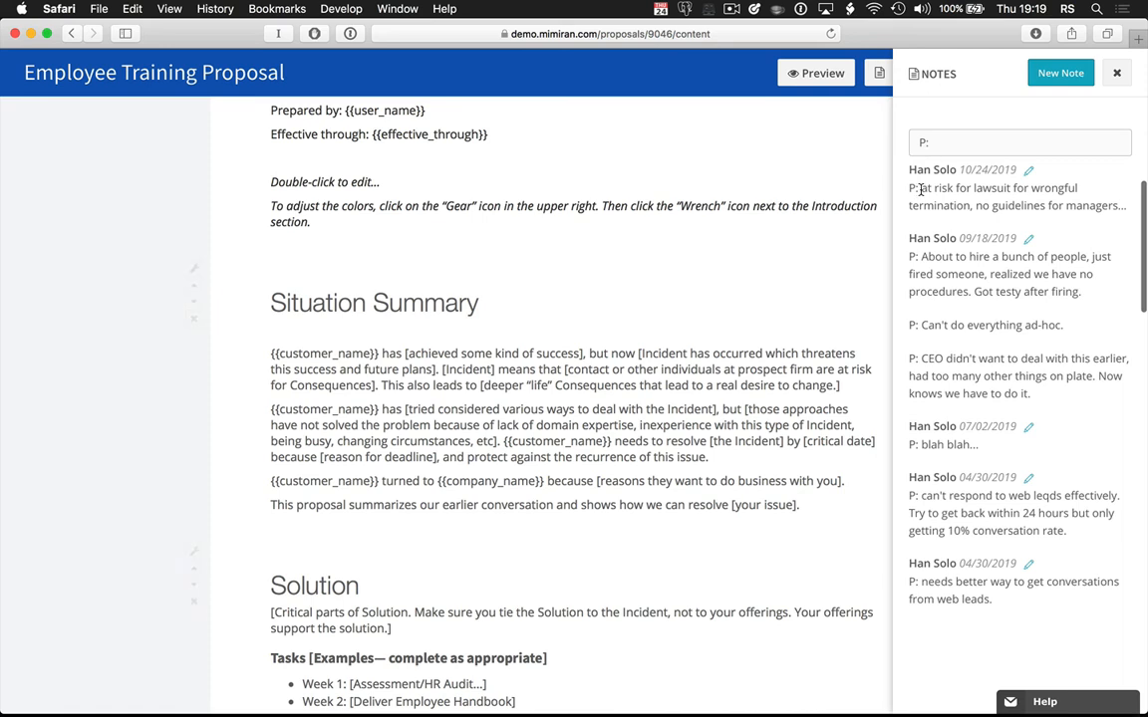
pyautogui.moveTo(923, 188); pyautogui.dragTo(1008, 191)
pyautogui.hotkey('ctrl', 'c')
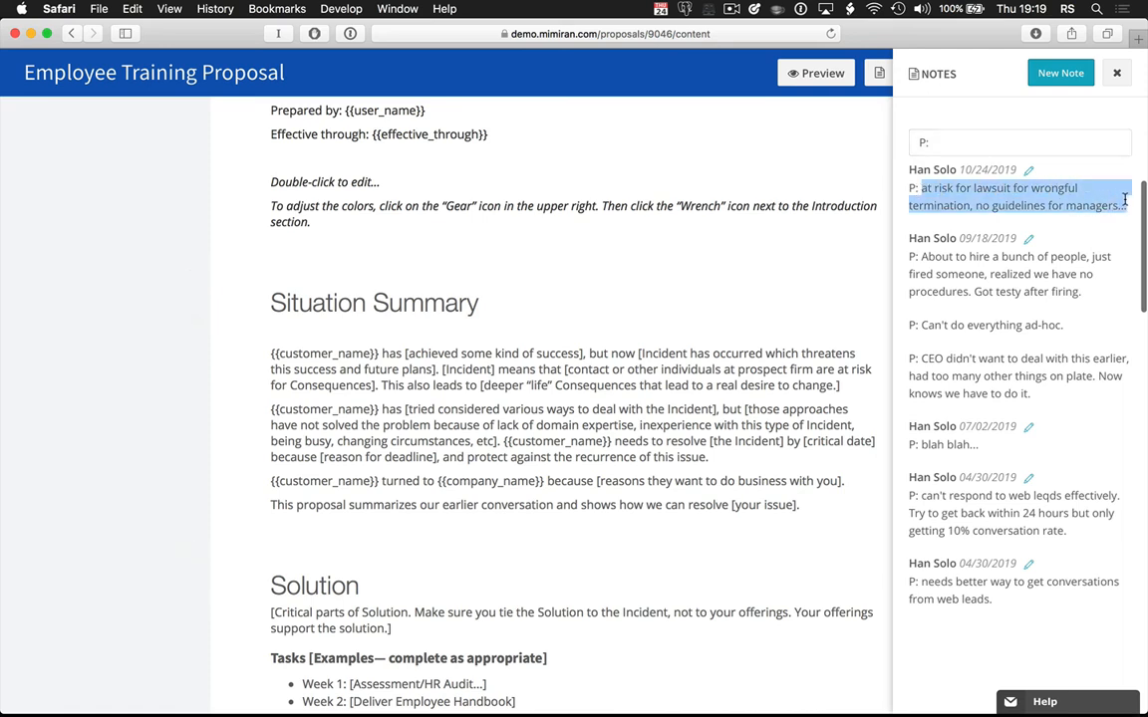
pyautogui.doubleClick(473, 329)
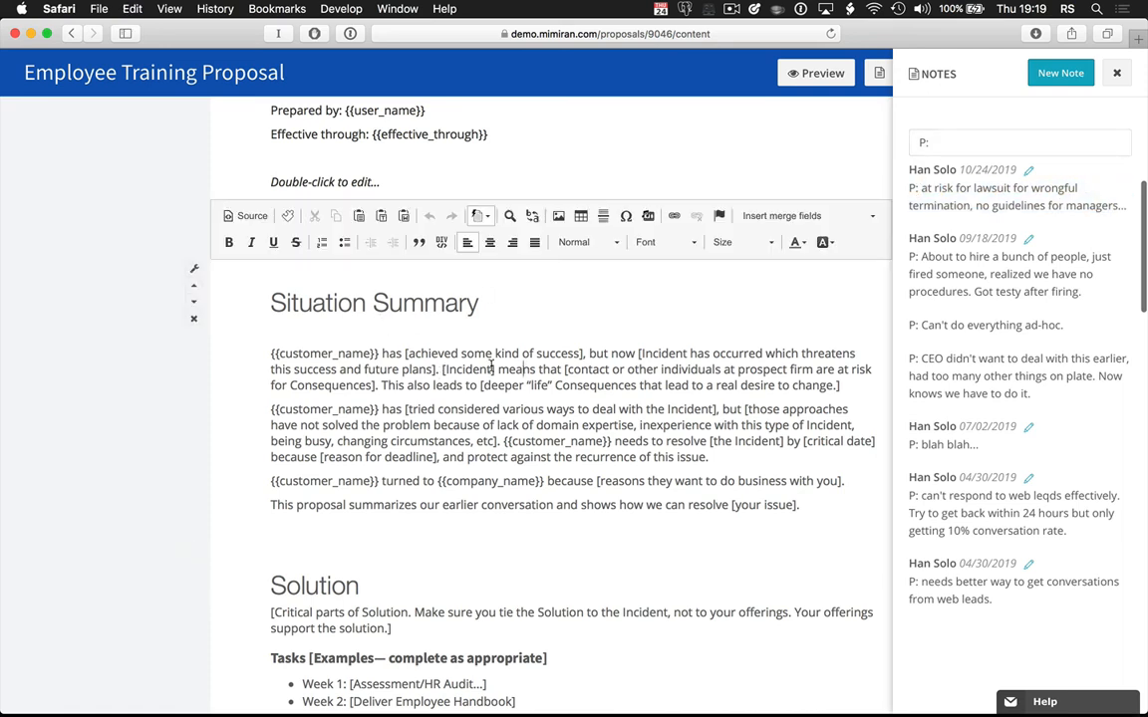
pyautogui.click(442, 370)
pyautogui.hotkey('ctrl', 'v')
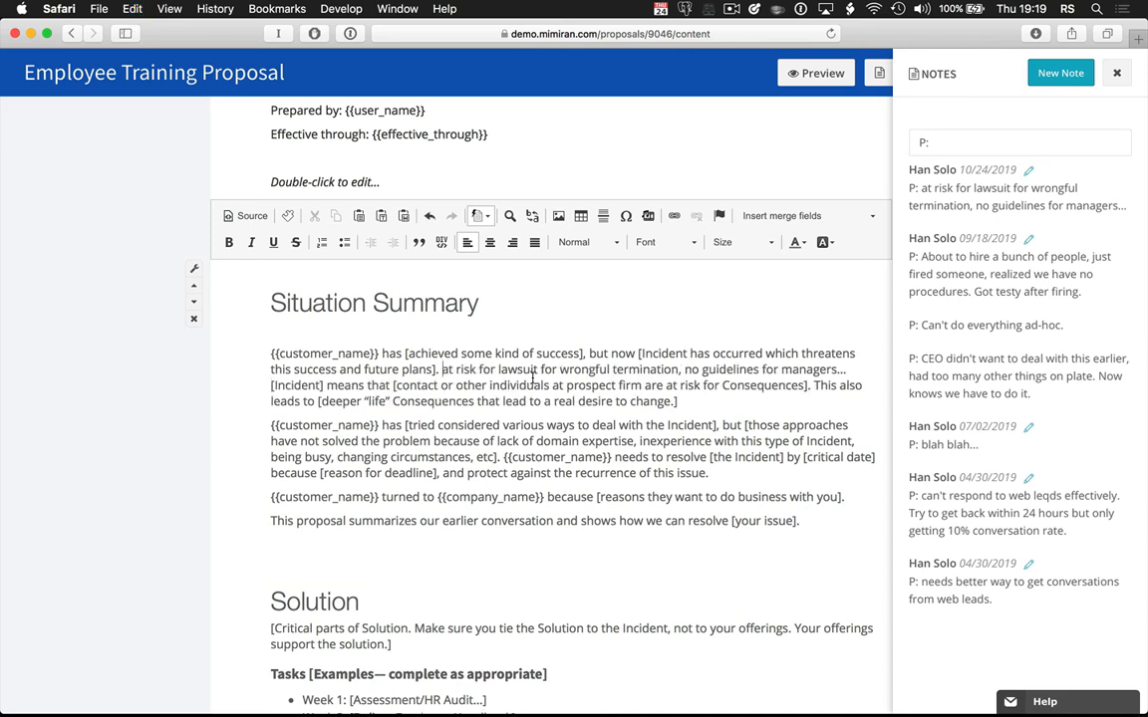
# - Highlight the note text "Can't do everything ad-hoc.", look over the proposal's Solution section and close the notes
pyautogui.moveTo(921, 326); pyautogui.dragTo(1064, 326)
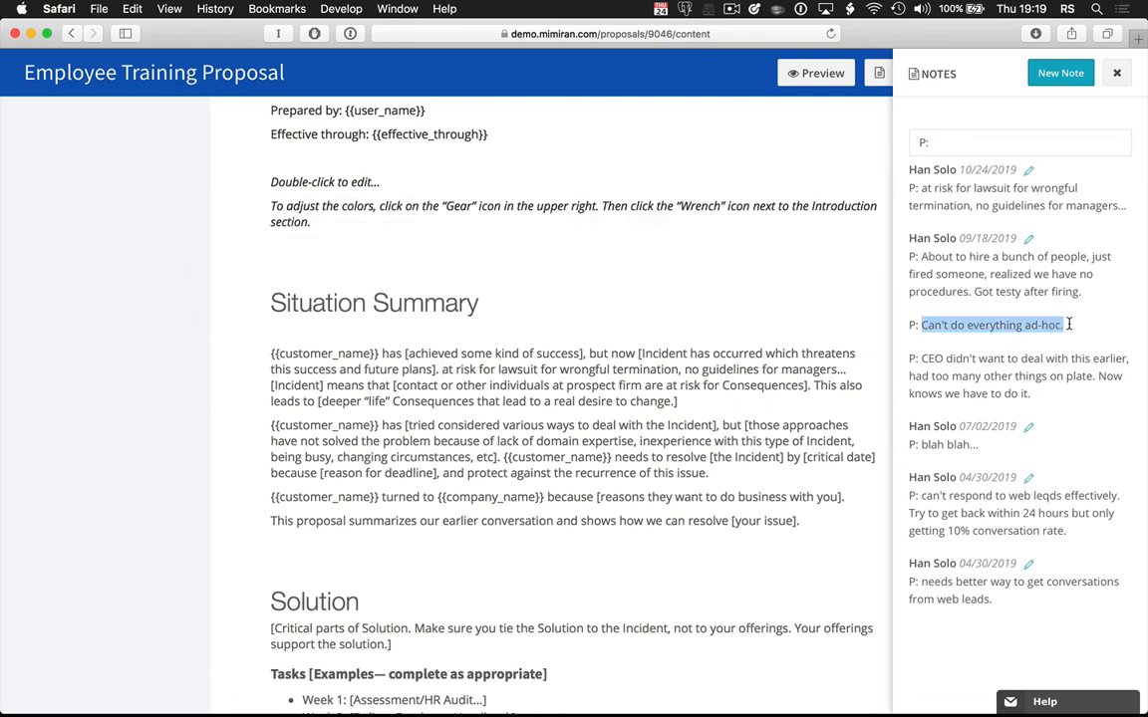
pyautogui.scroll(-5, 554, 582)
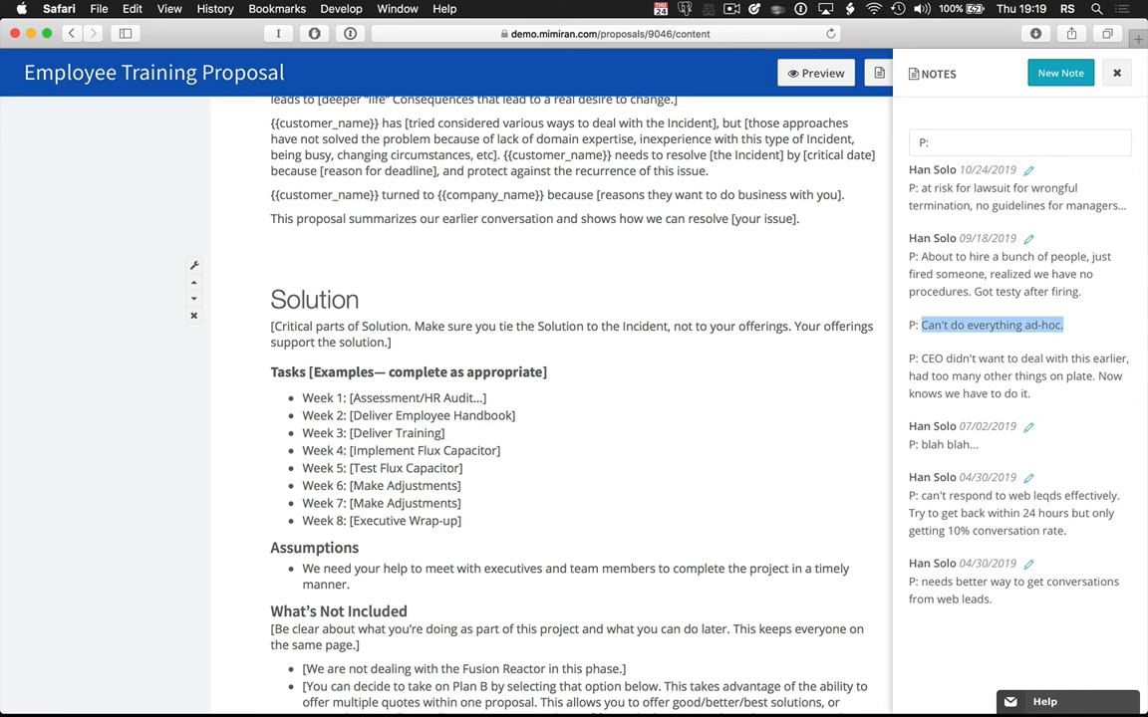
pyautogui.click(1117, 74)
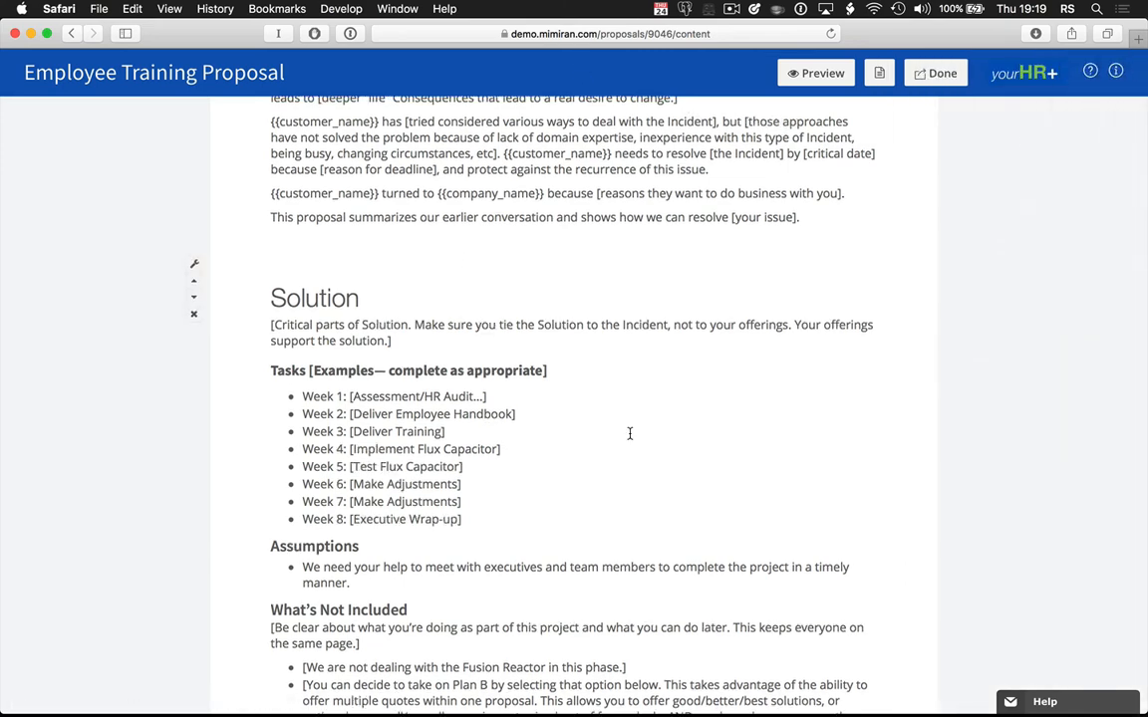
# - Open the Investment quote for editing and add the catalog item Employee Handbook
pyautogui.scroll(-10, 630, 435)
pyautogui.scroll(-1, 629, 438)
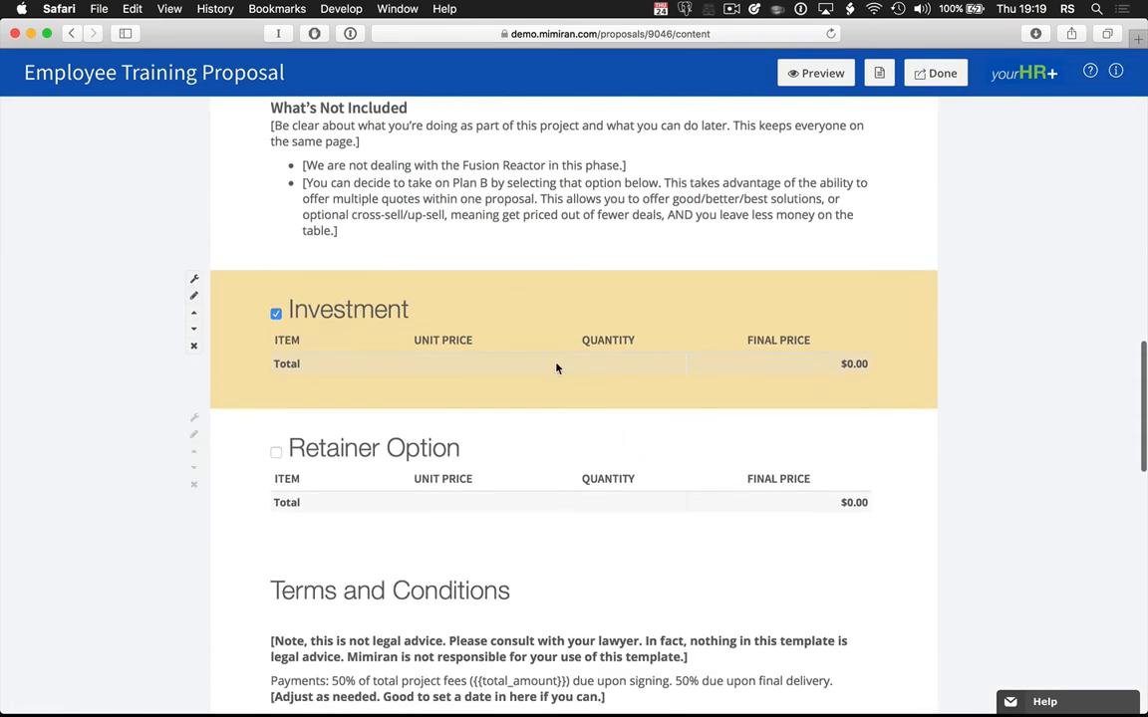
pyautogui.doubleClick(535, 349)
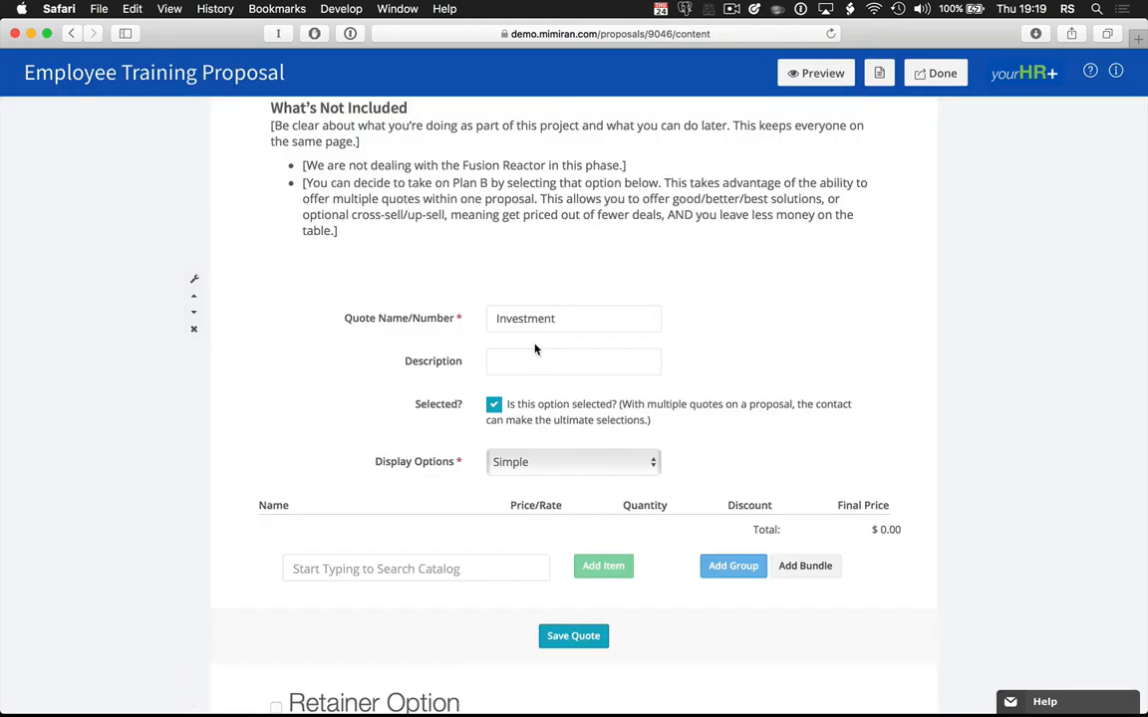
pyautogui.click(392, 573)
pyautogui.write('Handbook')
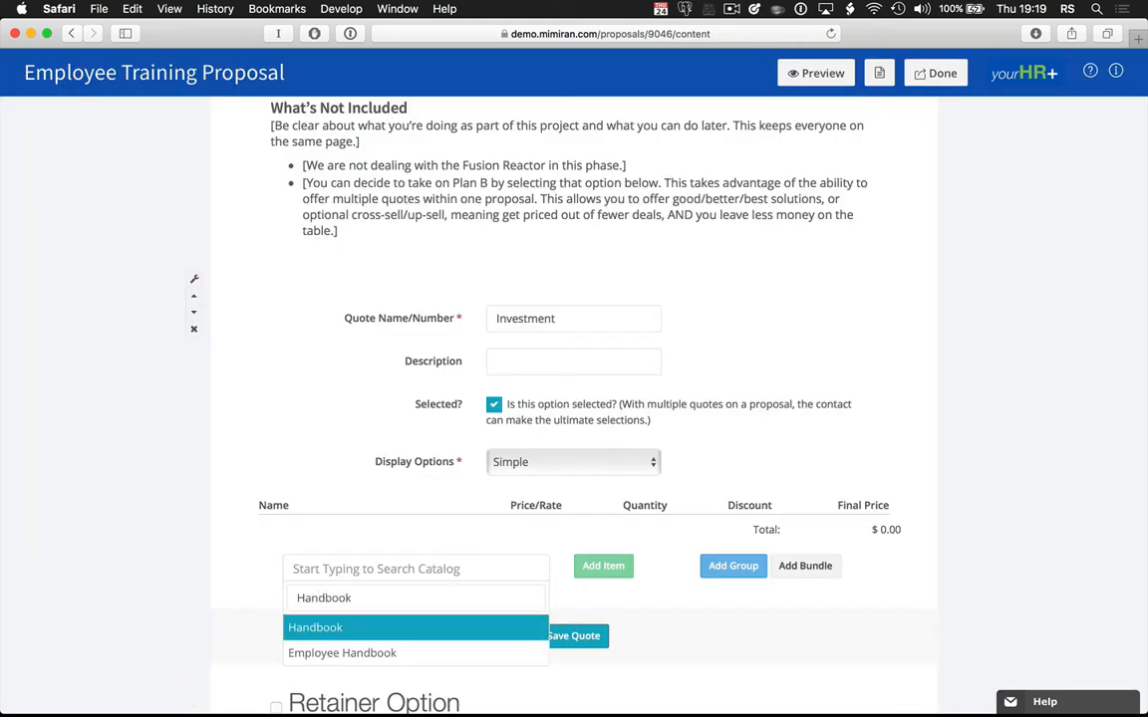
pyautogui.click(355, 654)
pyautogui.click(603, 567)
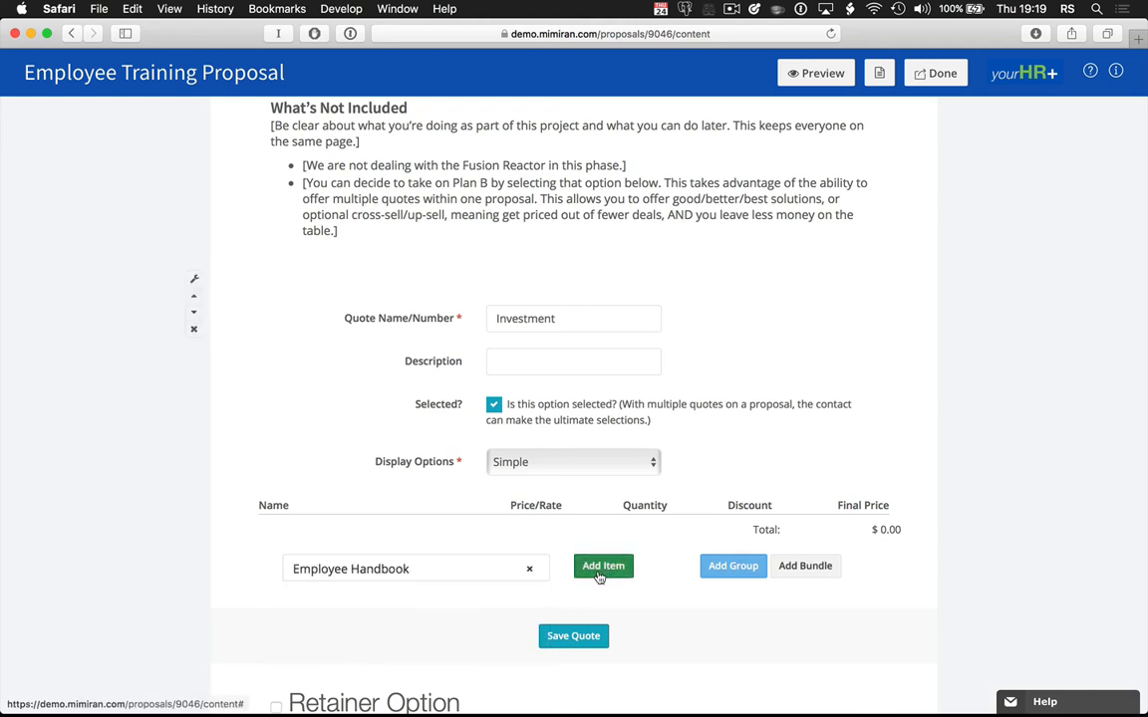
# - Add the catalog item Termination Training to the Investment quote
pyautogui.write('Termination Training')
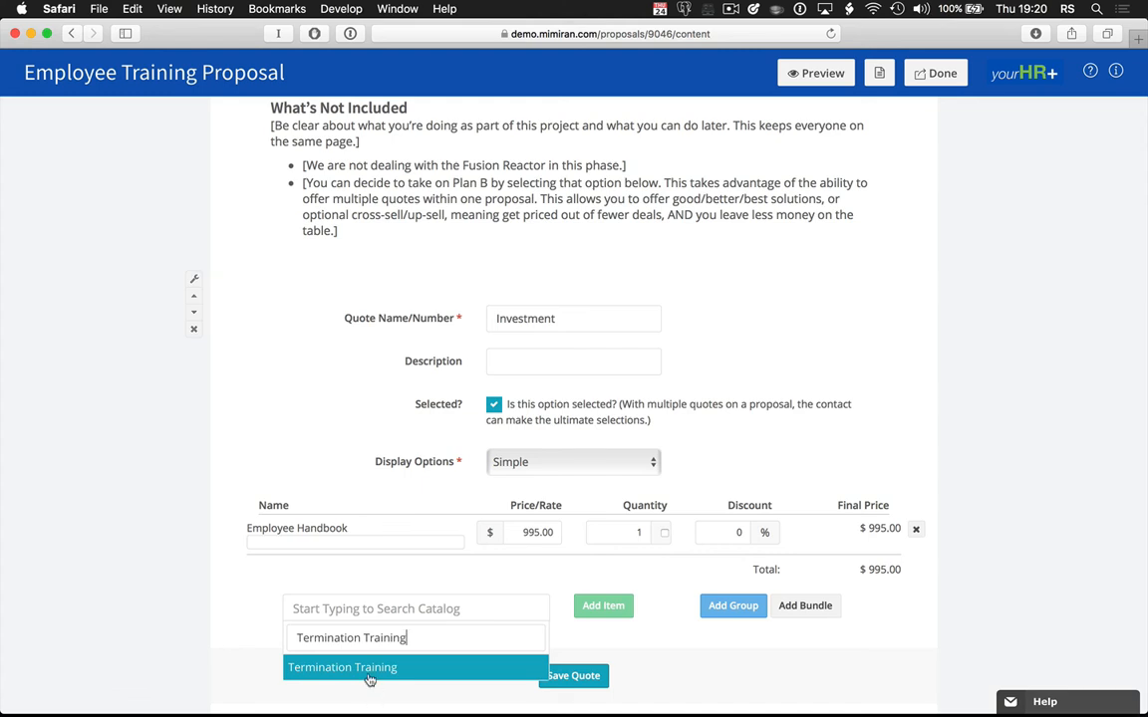
pyautogui.click(359, 673)
pyautogui.click(604, 607)
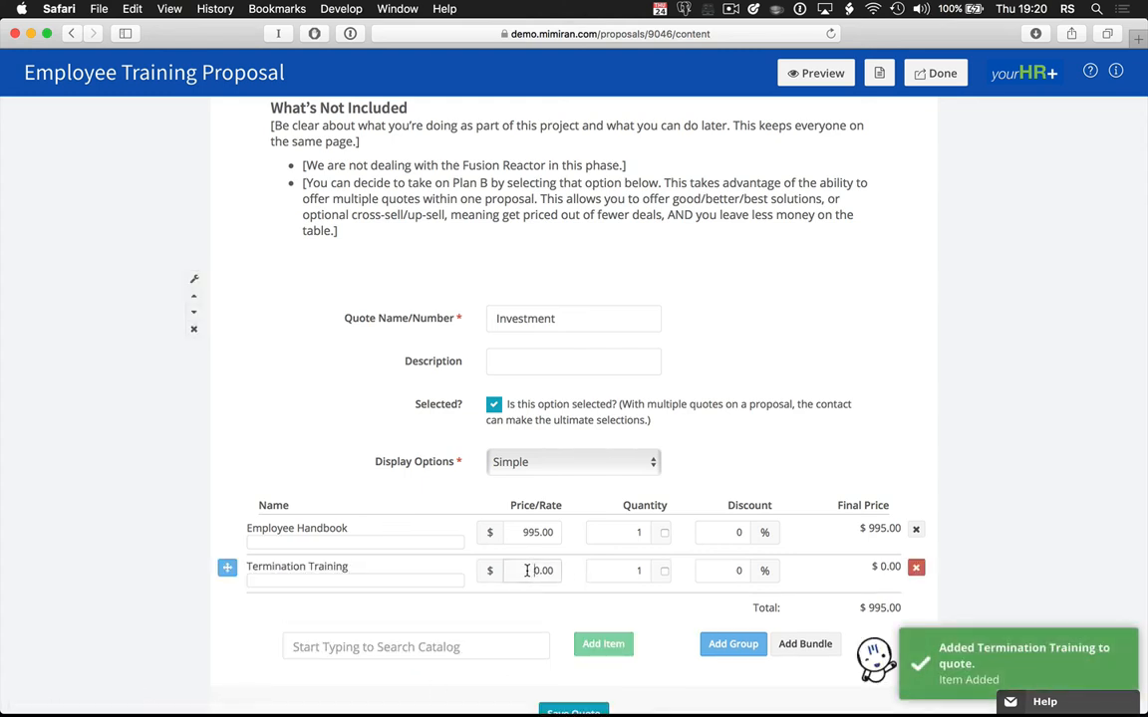
# - Describe the Termination Training item as "Workshop 2hours", set its price to $1200.00 and save the Investment quote
pyautogui.click(360, 582)
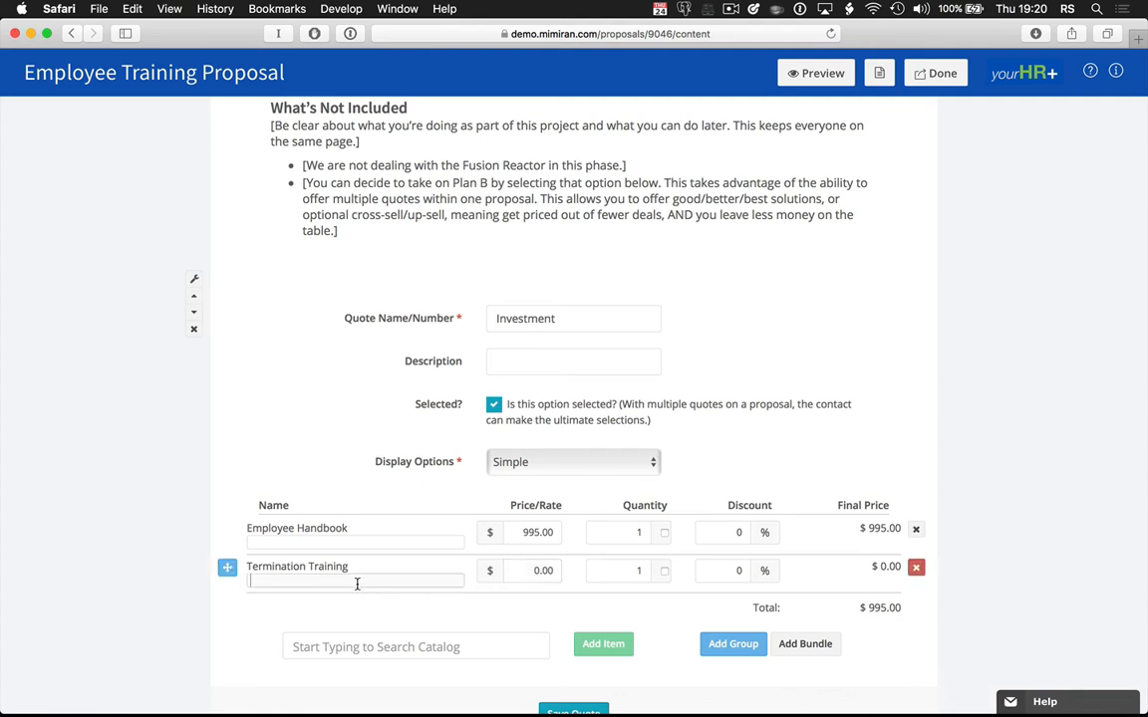
pyautogui.write('Workshop 2hours')
pyautogui.click(524, 565)
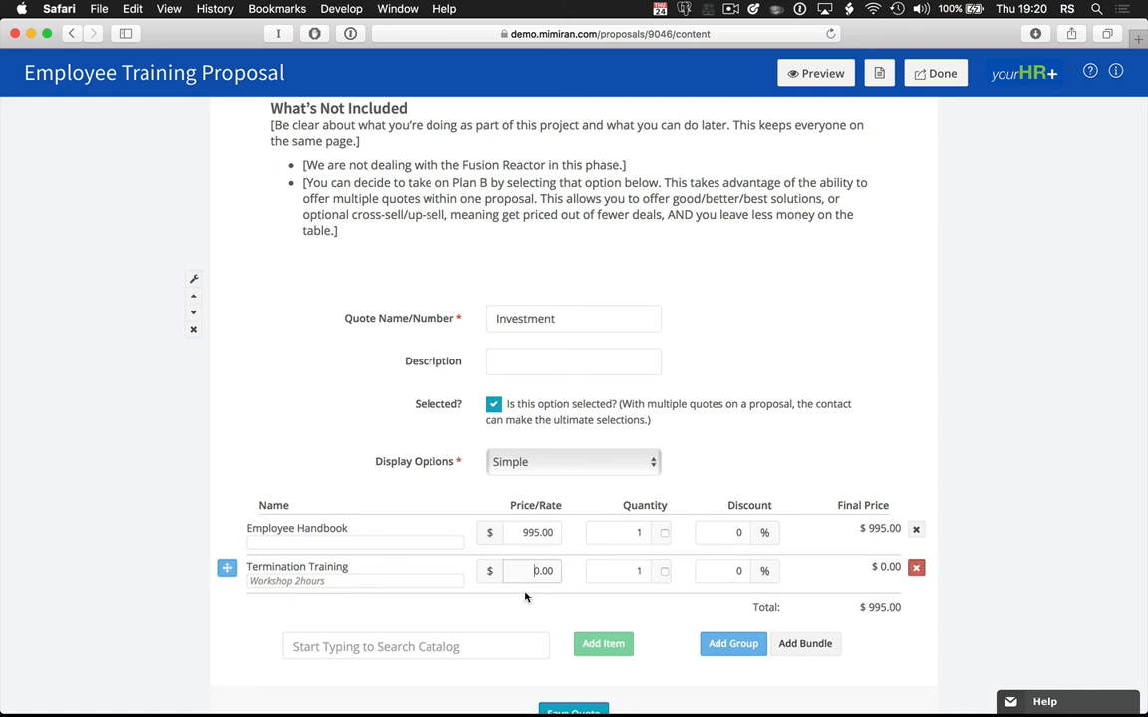
pyautogui.write('120')
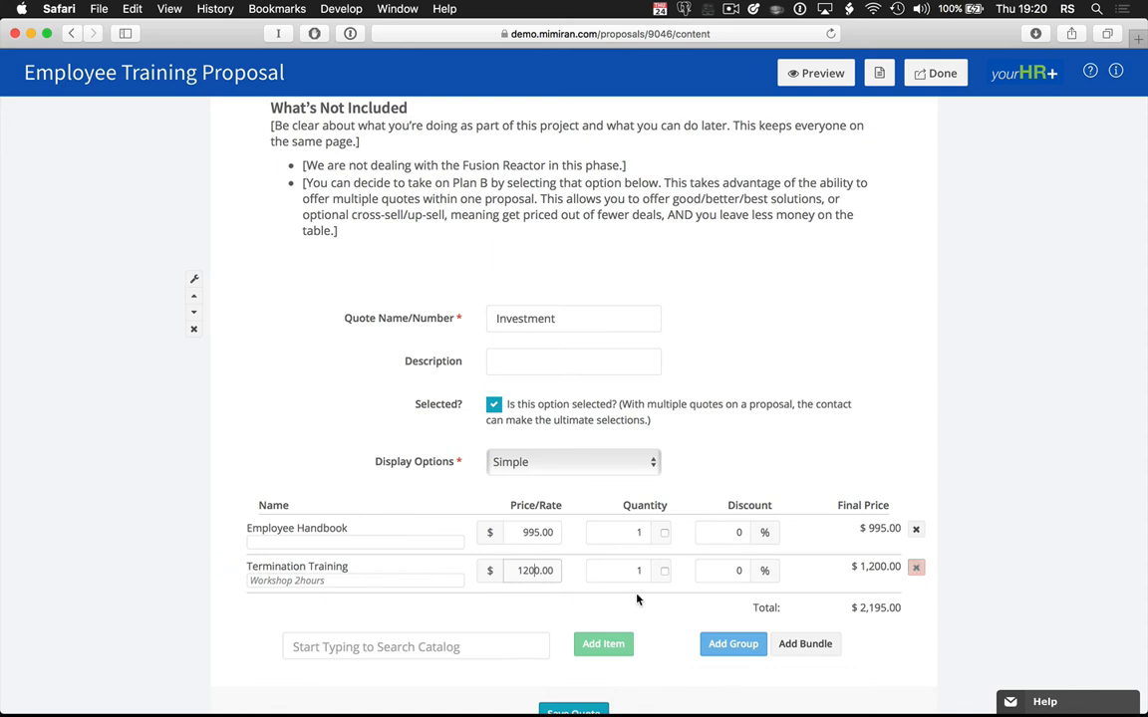
pyautogui.scroll(-3, 638, 596)
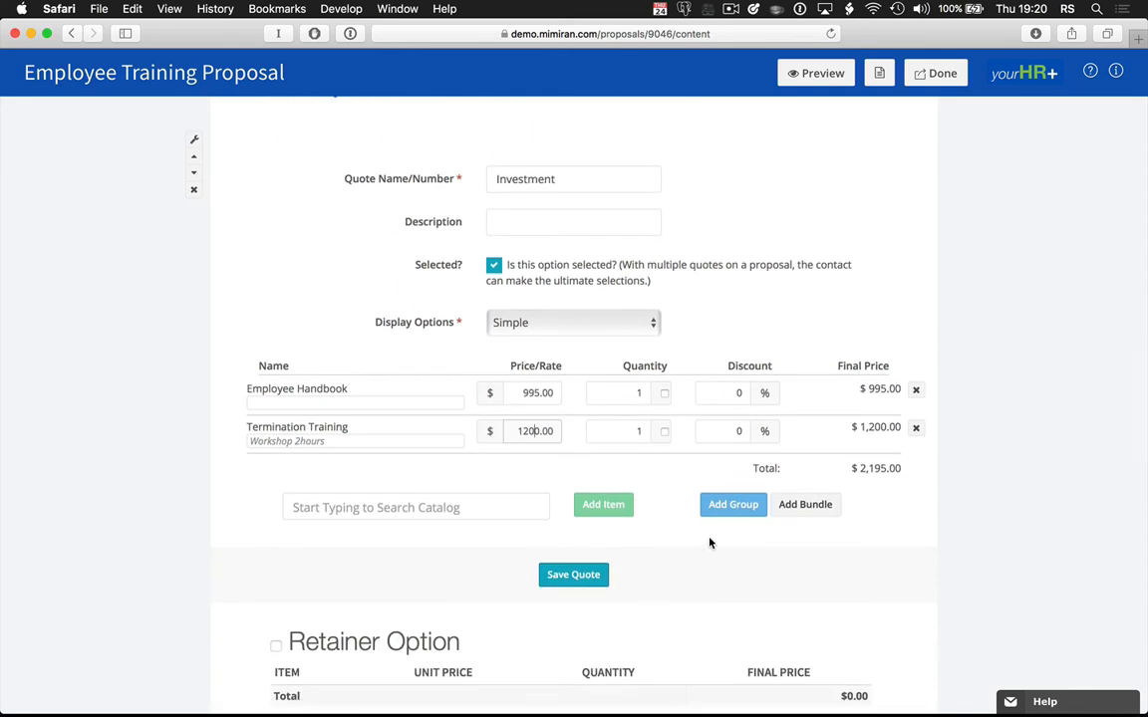
pyautogui.scroll(-2, 709, 543)
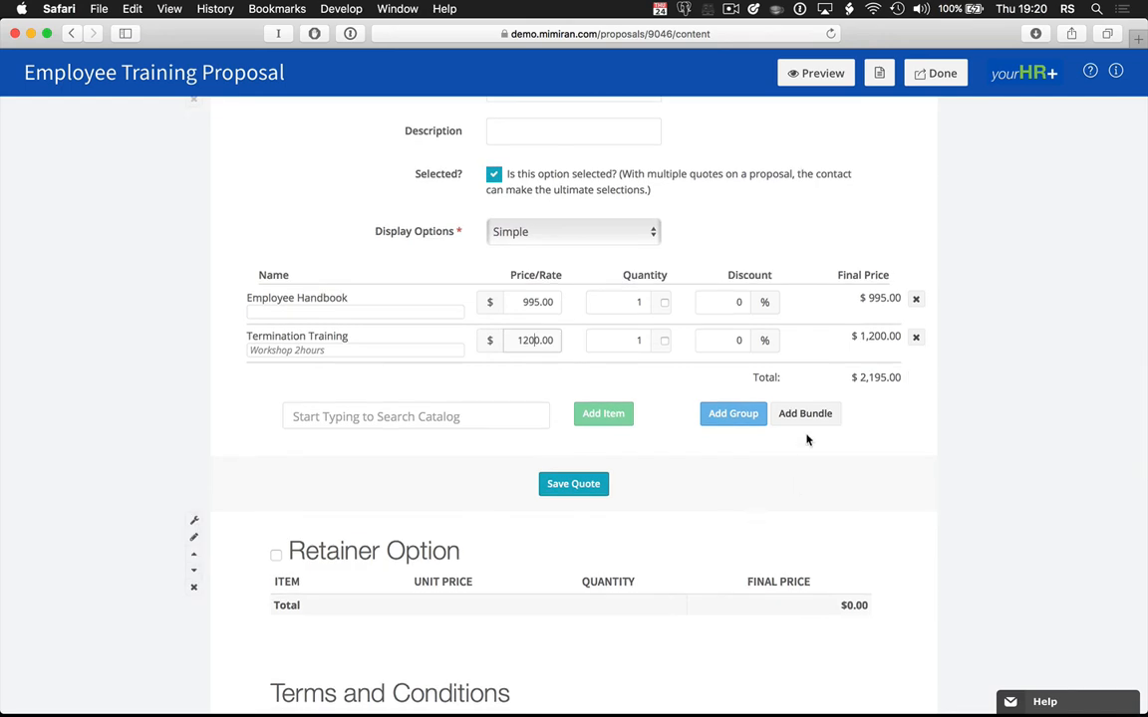
pyautogui.click(587, 486)
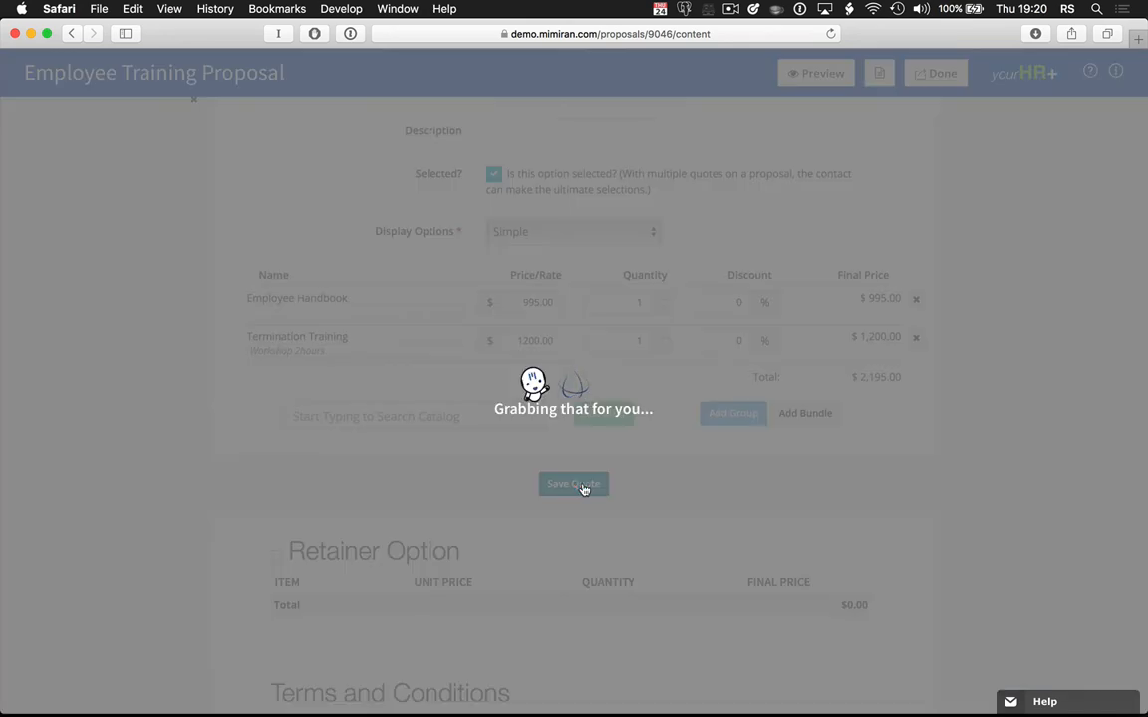
pyautogui.scroll(2, 585, 490)
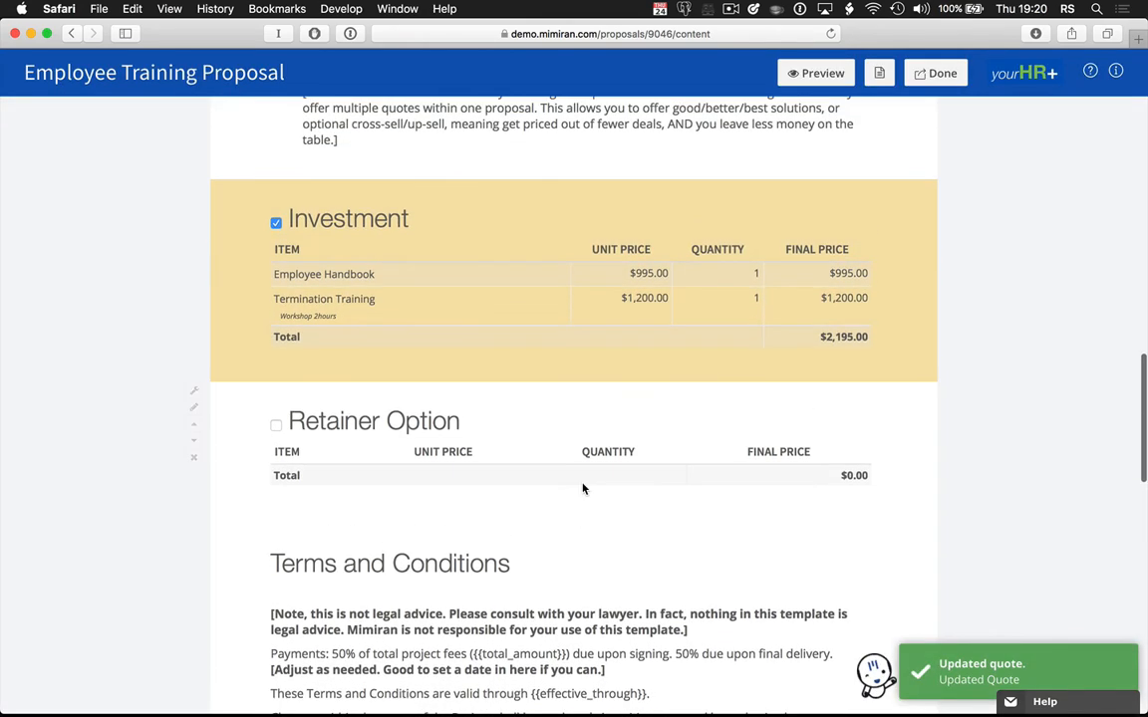
# - Open the Retainer Option quote for editing and add the catalog item Retainer
pyautogui.doubleClick(491, 448)
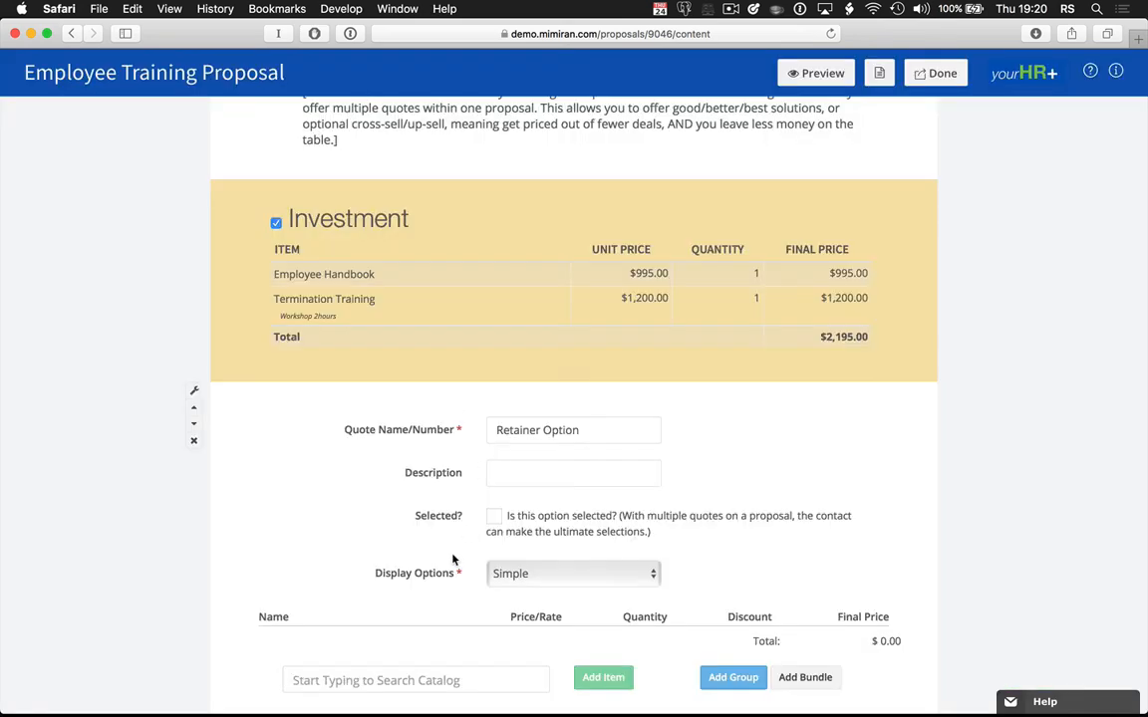
pyautogui.scroll(-1, 397, 681)
pyautogui.scroll(-1, 399, 685)
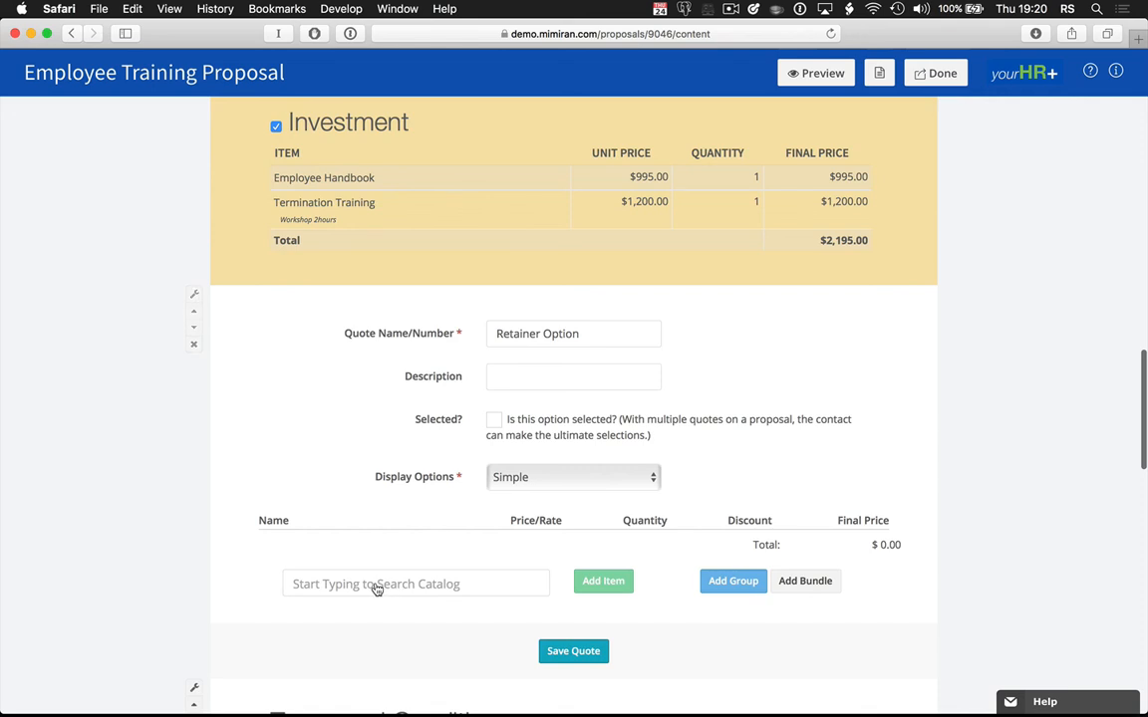
pyautogui.click(381, 585)
pyautogui.write('Retainer')
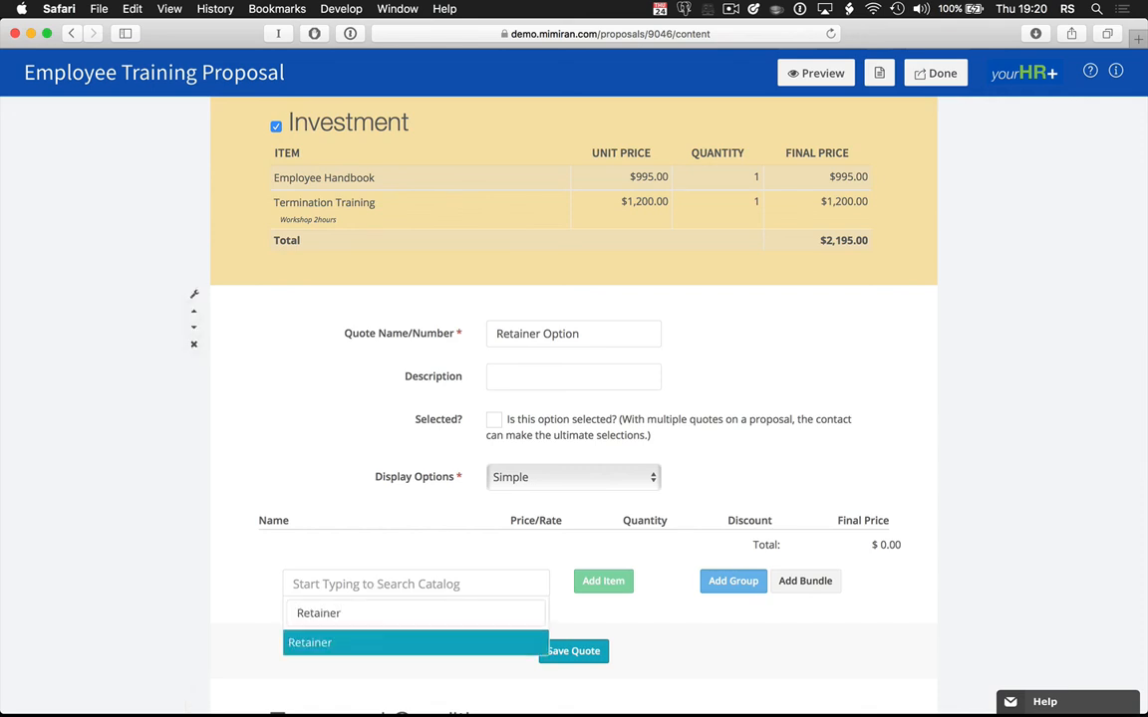
pyautogui.click(392, 648)
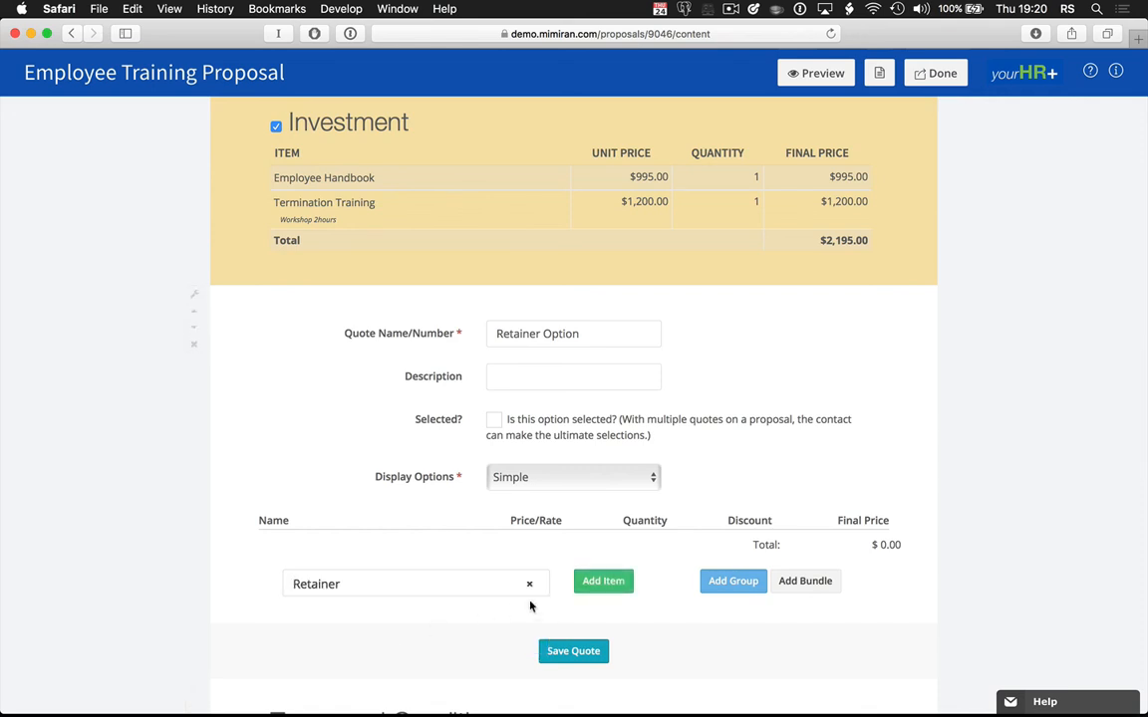
pyautogui.click(595, 584)
# - Describe the Retainer item as "Minimum 3hours/month", price it at $100.00 with an editable quantity of 3, and save the quote
pyautogui.click(320, 559)
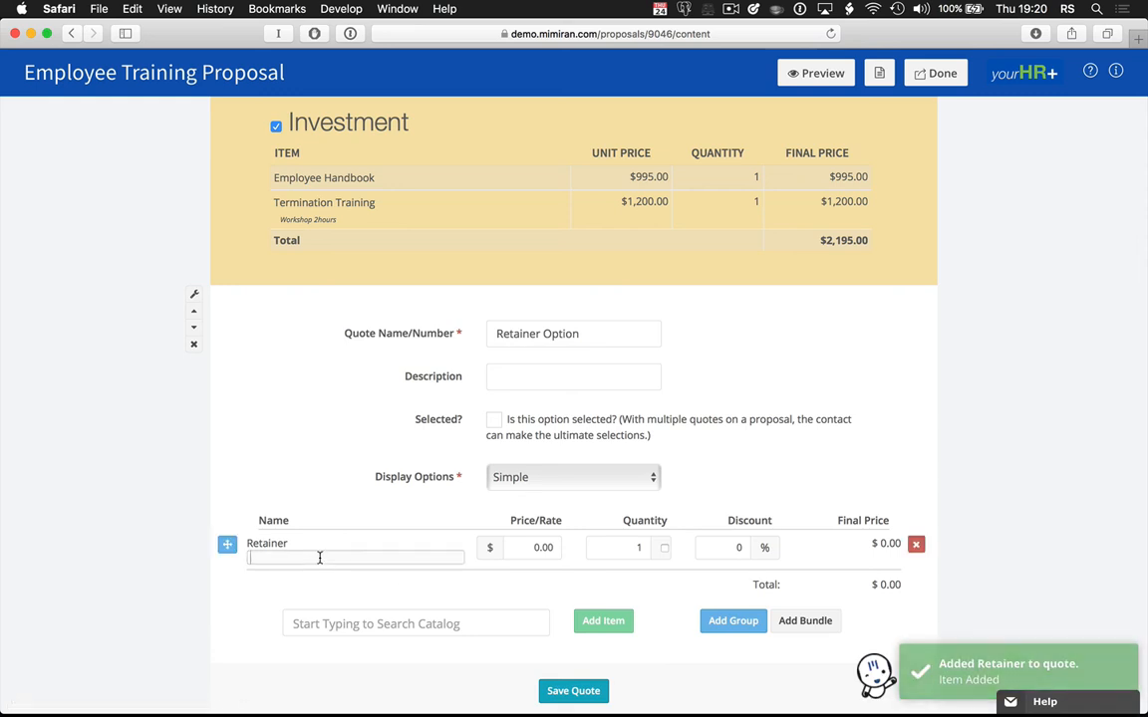
pyautogui.write('Minimum 3hours/month')
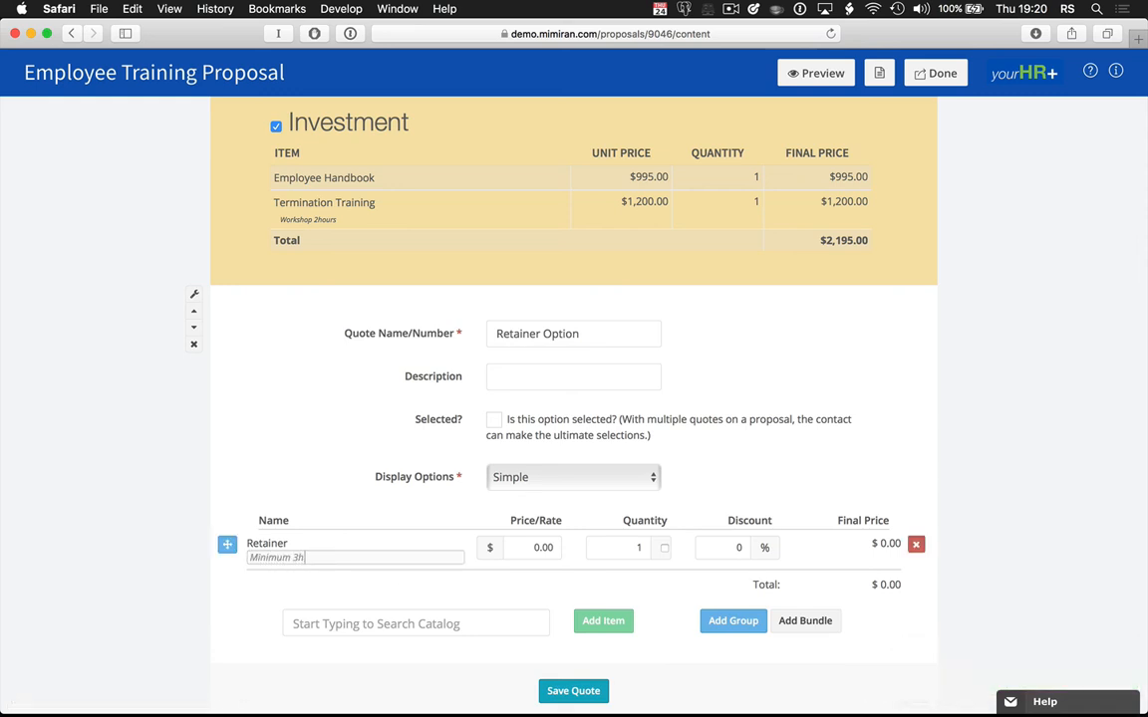
pyautogui.click(530, 546)
pyautogui.write('100')
pyautogui.press('Tab')
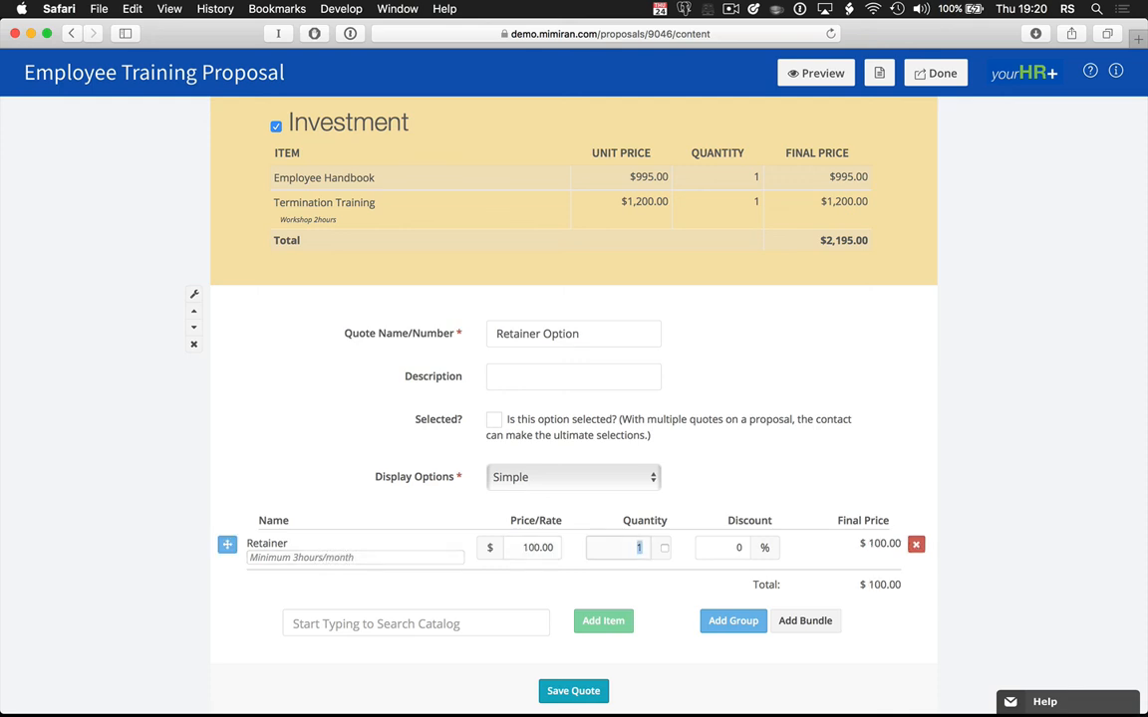
pyautogui.write('3')
pyautogui.click(665, 547)
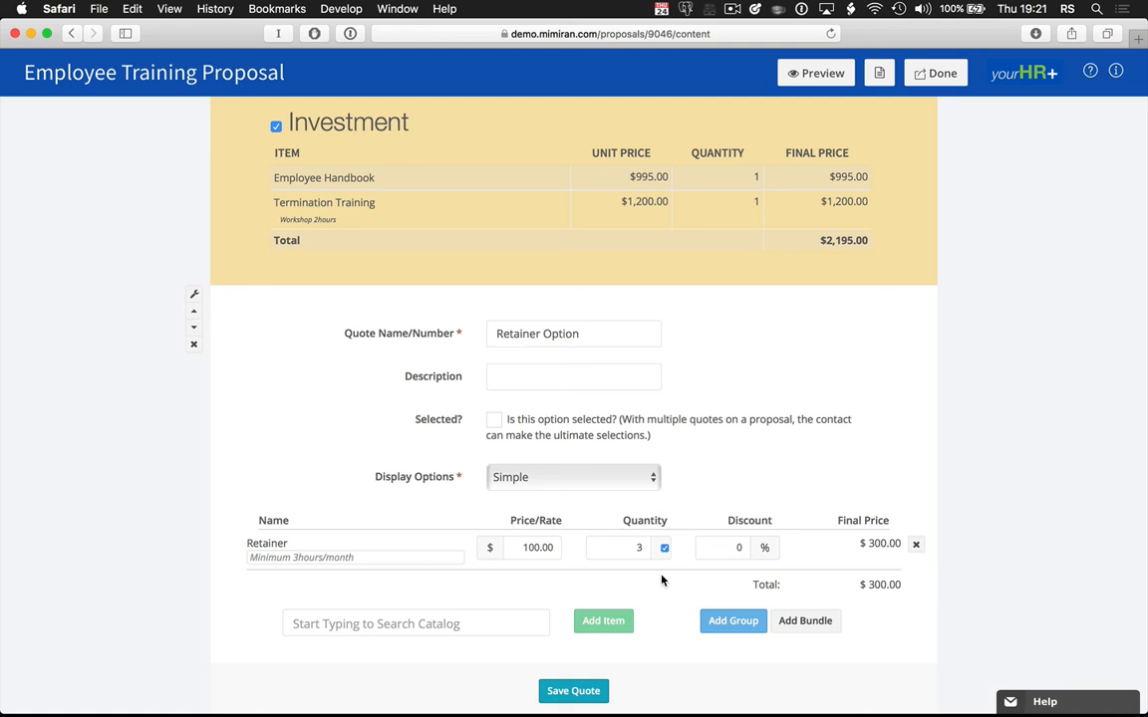
pyautogui.click(585, 692)
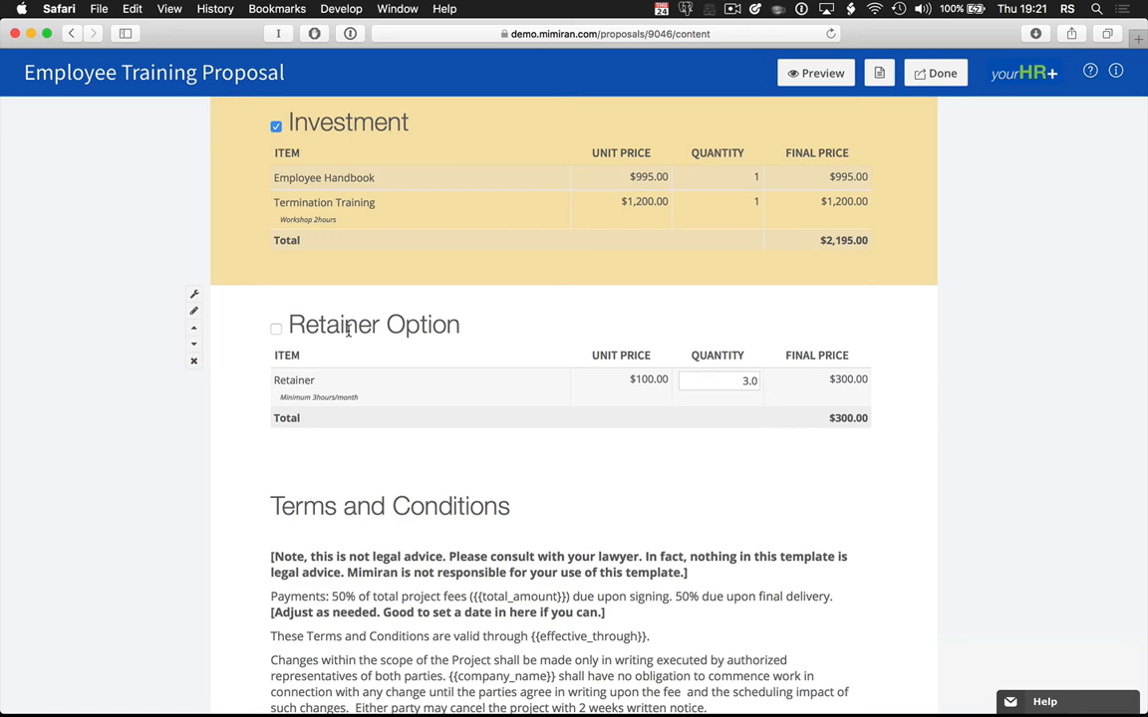
# - Look over the proposal's remaining sections, then preview the proposal and examine the filled-in customer details, quotes, terms and closing section
pyautogui.scroll(-10, 369, 450)
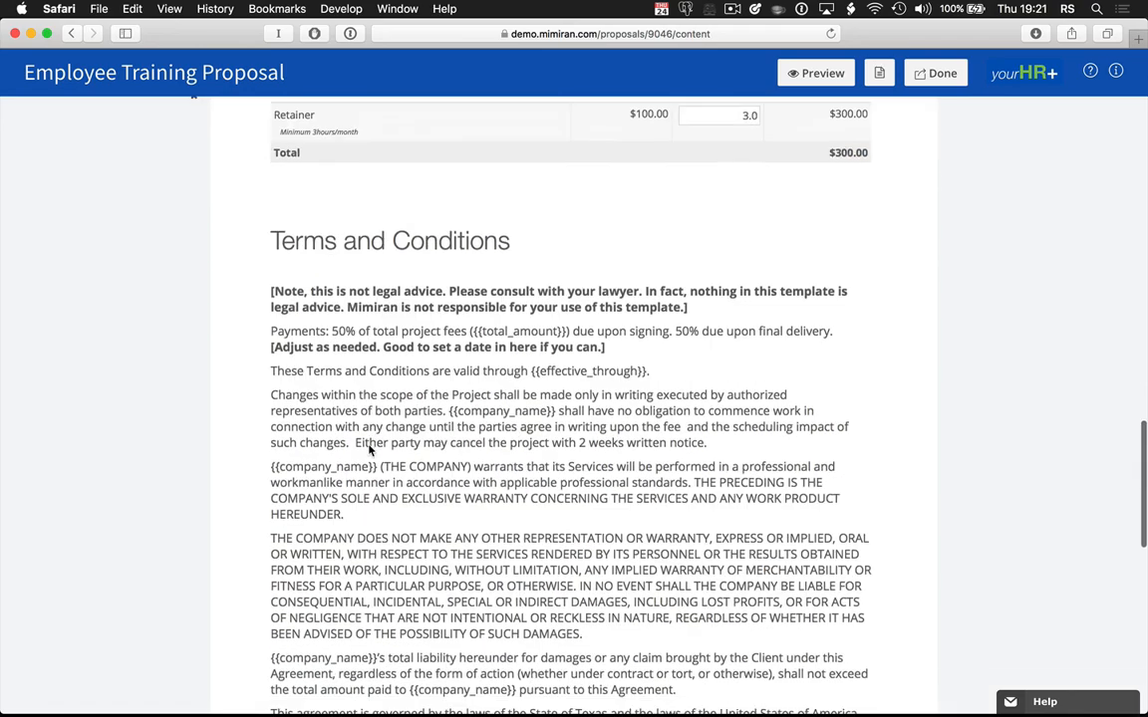
pyautogui.scroll(-3, 368, 450)
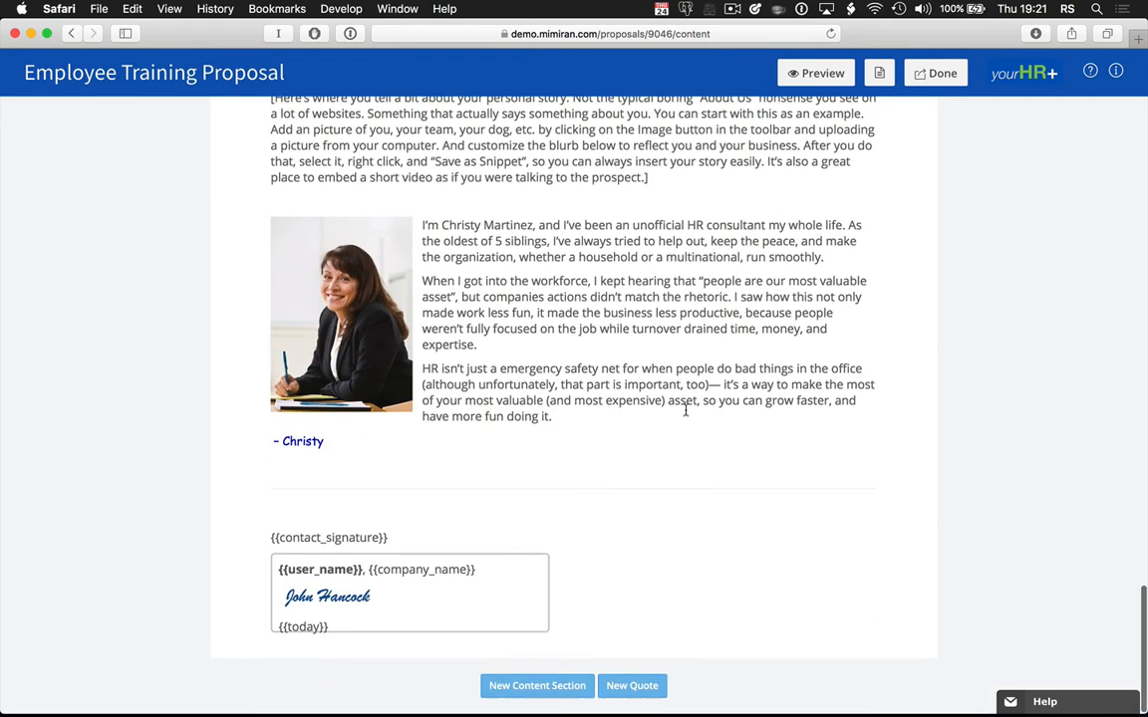
pyautogui.click(830, 78)
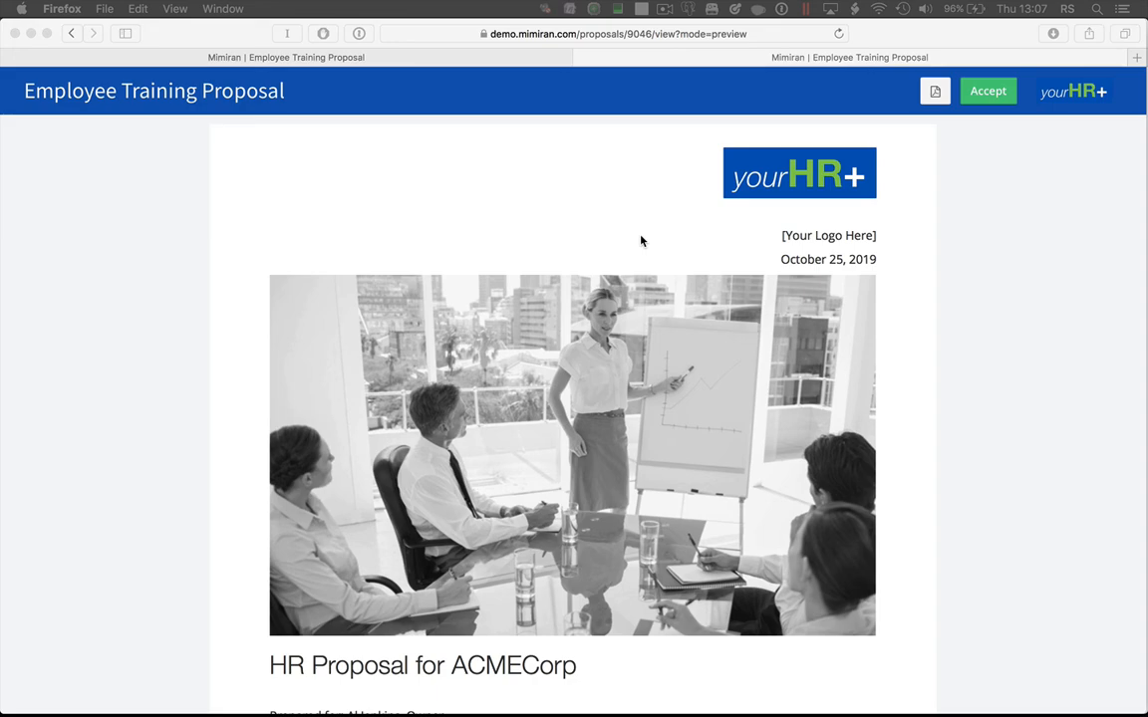
pyautogui.scroll(-5, 640, 240)
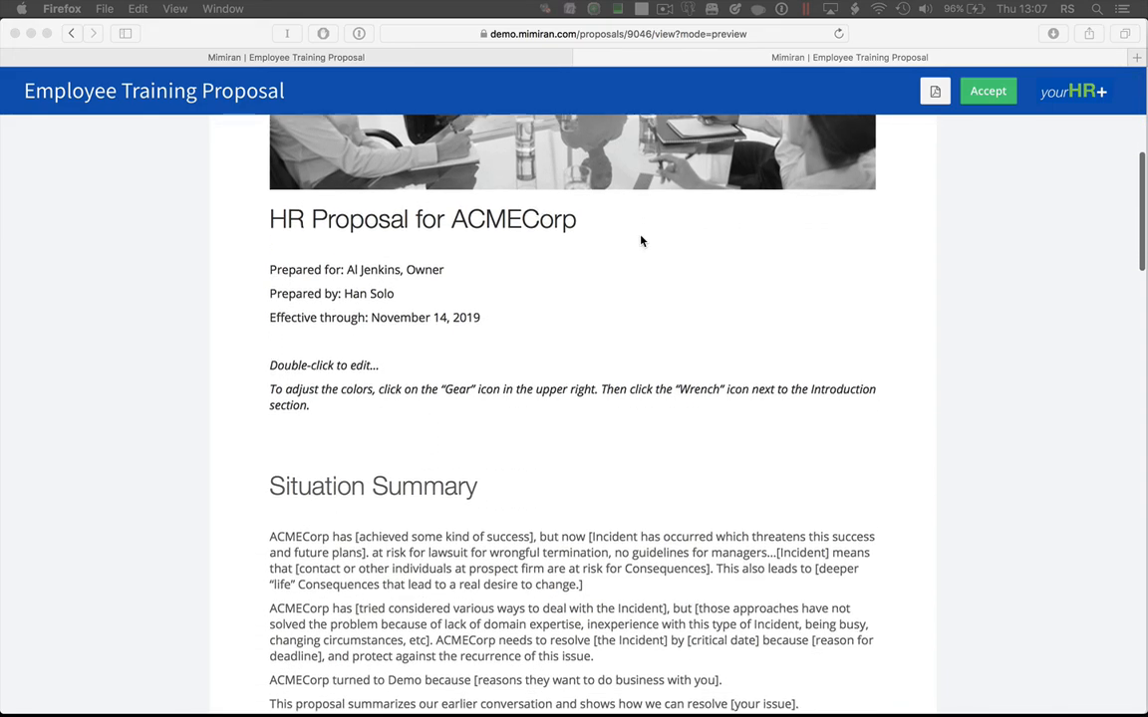
pyautogui.scroll(-13, 641, 240)
pyautogui.scroll(1, 640, 240)
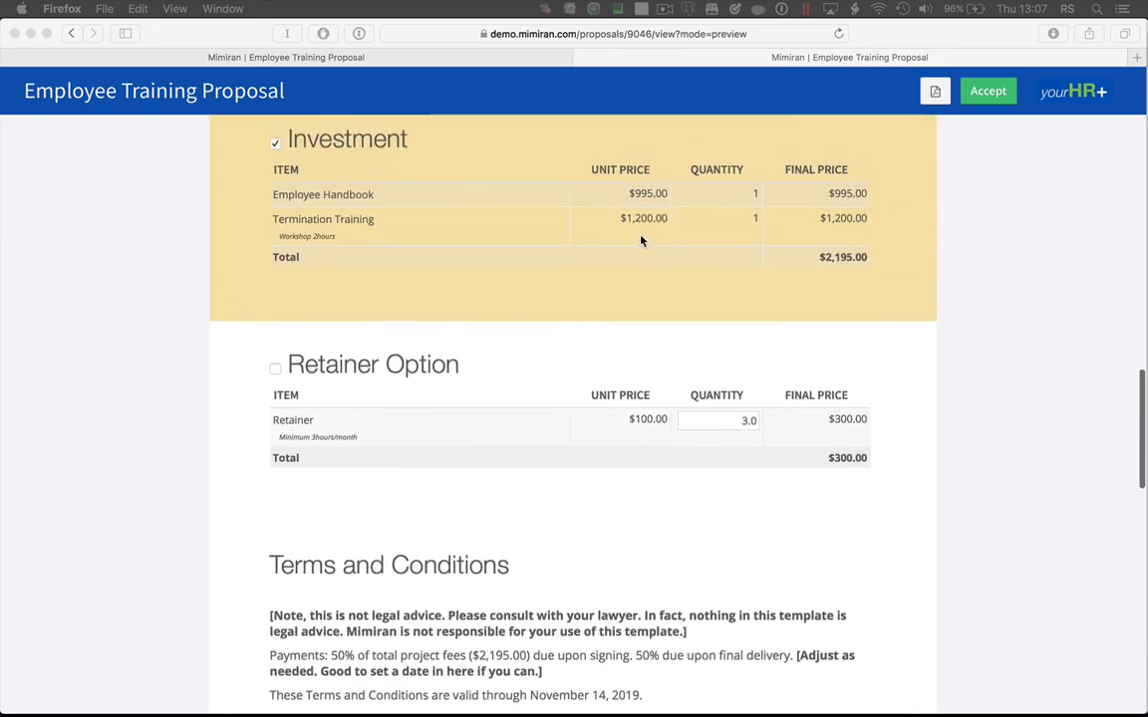
pyautogui.scroll(-10, 641, 241)
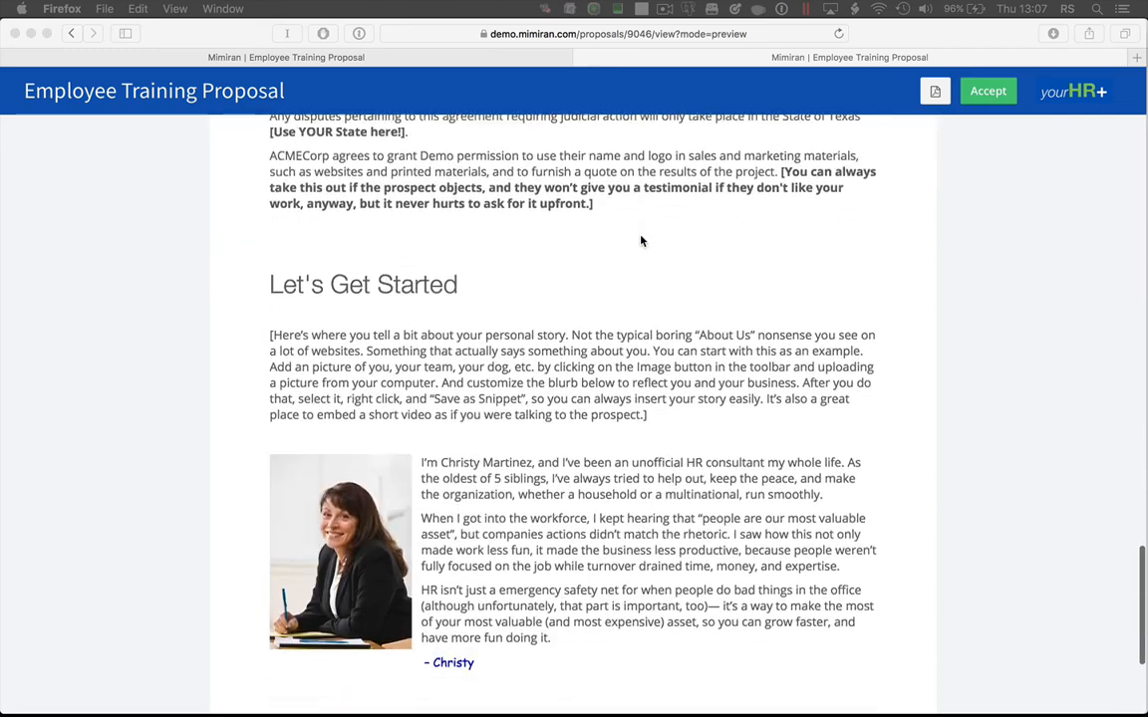
pyautogui.scroll(-3, 641, 240)
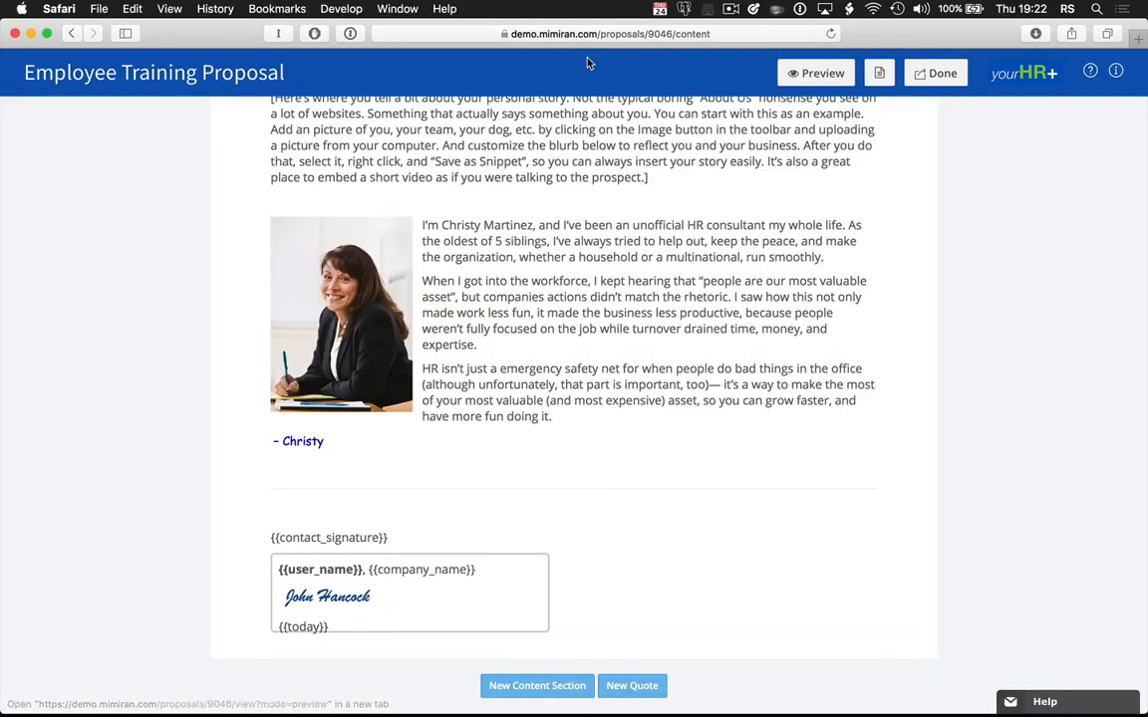
# - Return to the proposal editor, finish editing the content and start preparing the proposal for sharing
pyautogui.scroll(20, 751, 377)
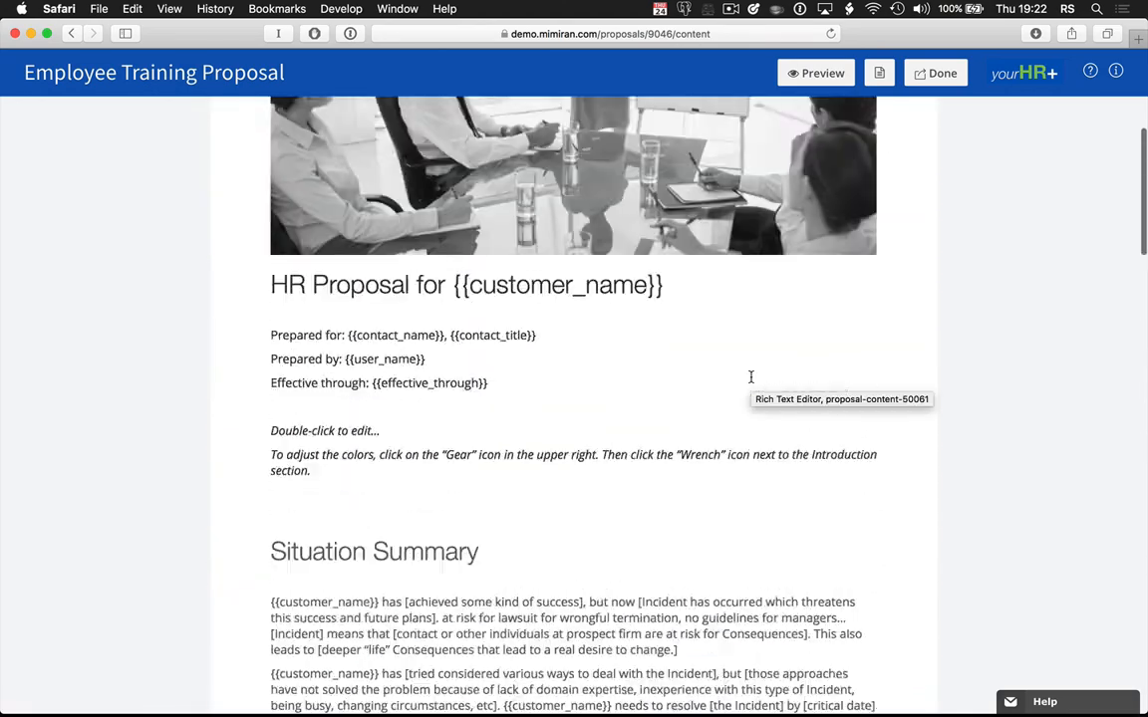
pyautogui.scroll(5, 751, 377)
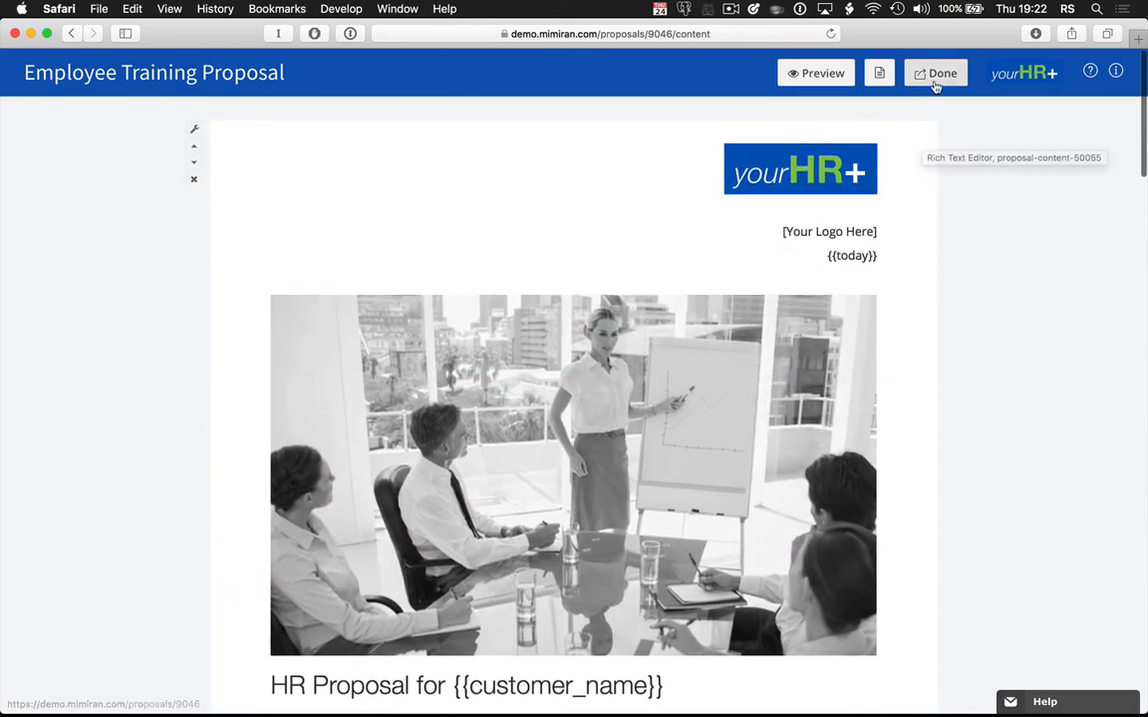
pyautogui.click(936, 80)
pyautogui.click(725, 482)
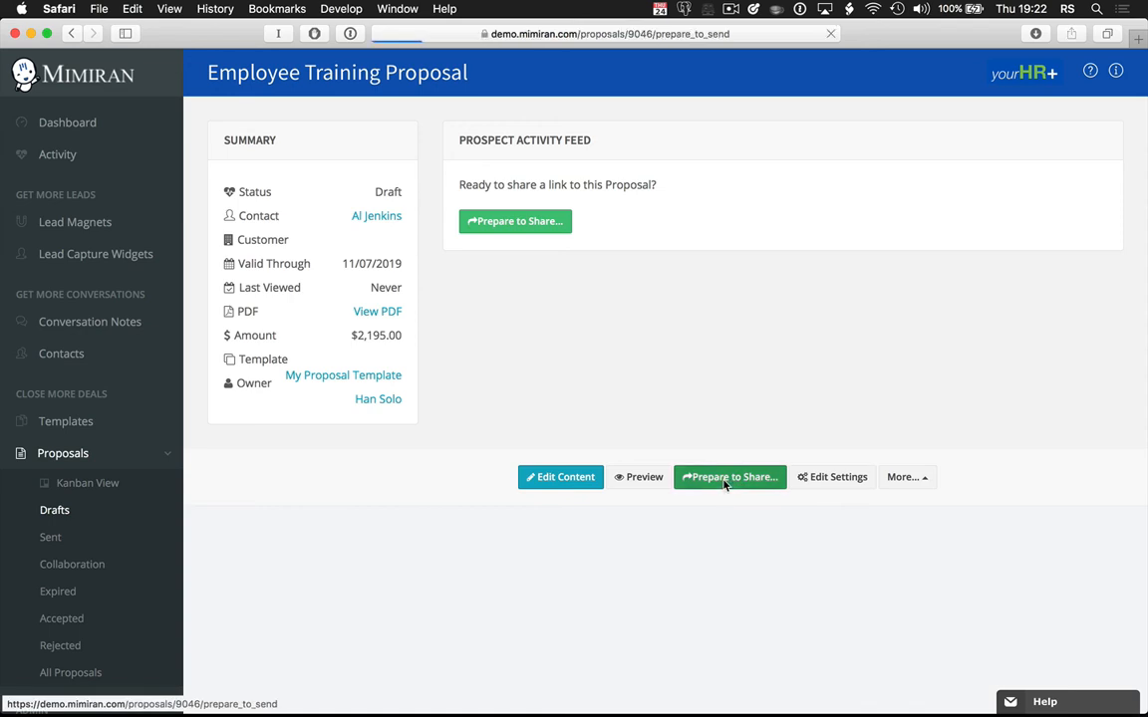